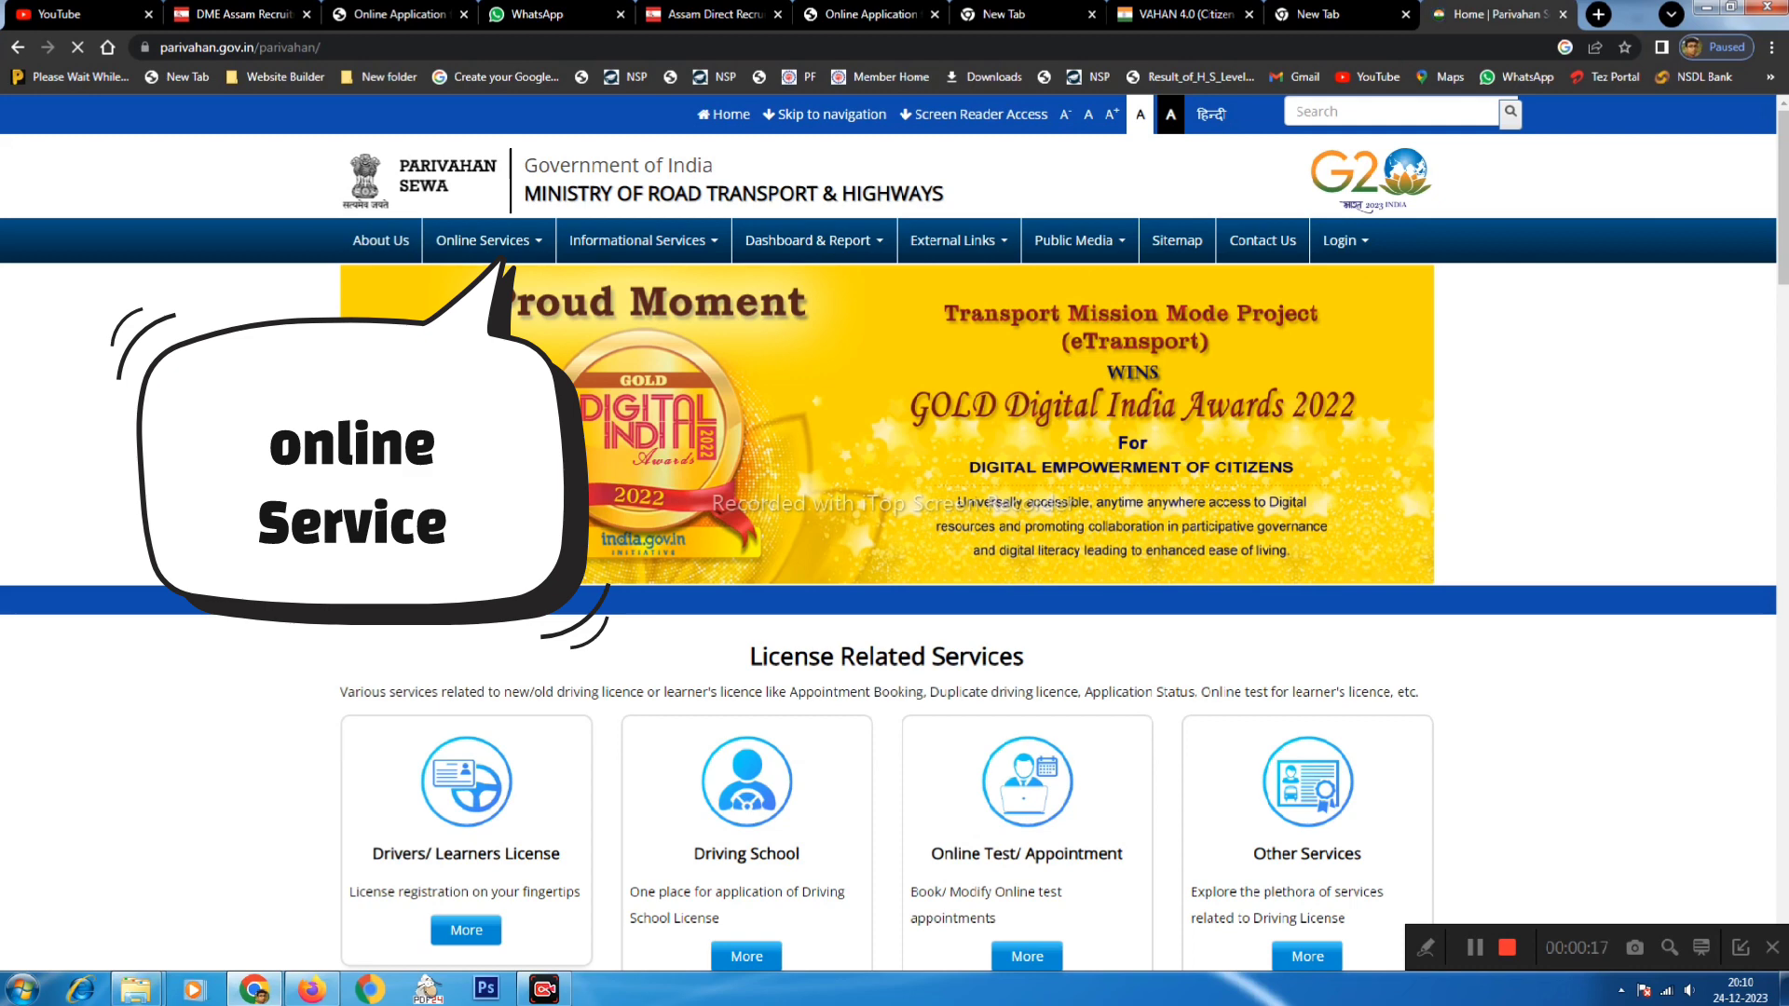
- Go to Vehicle Related Services from Parivahan Sewa's Online Services menu
click(519, 242)
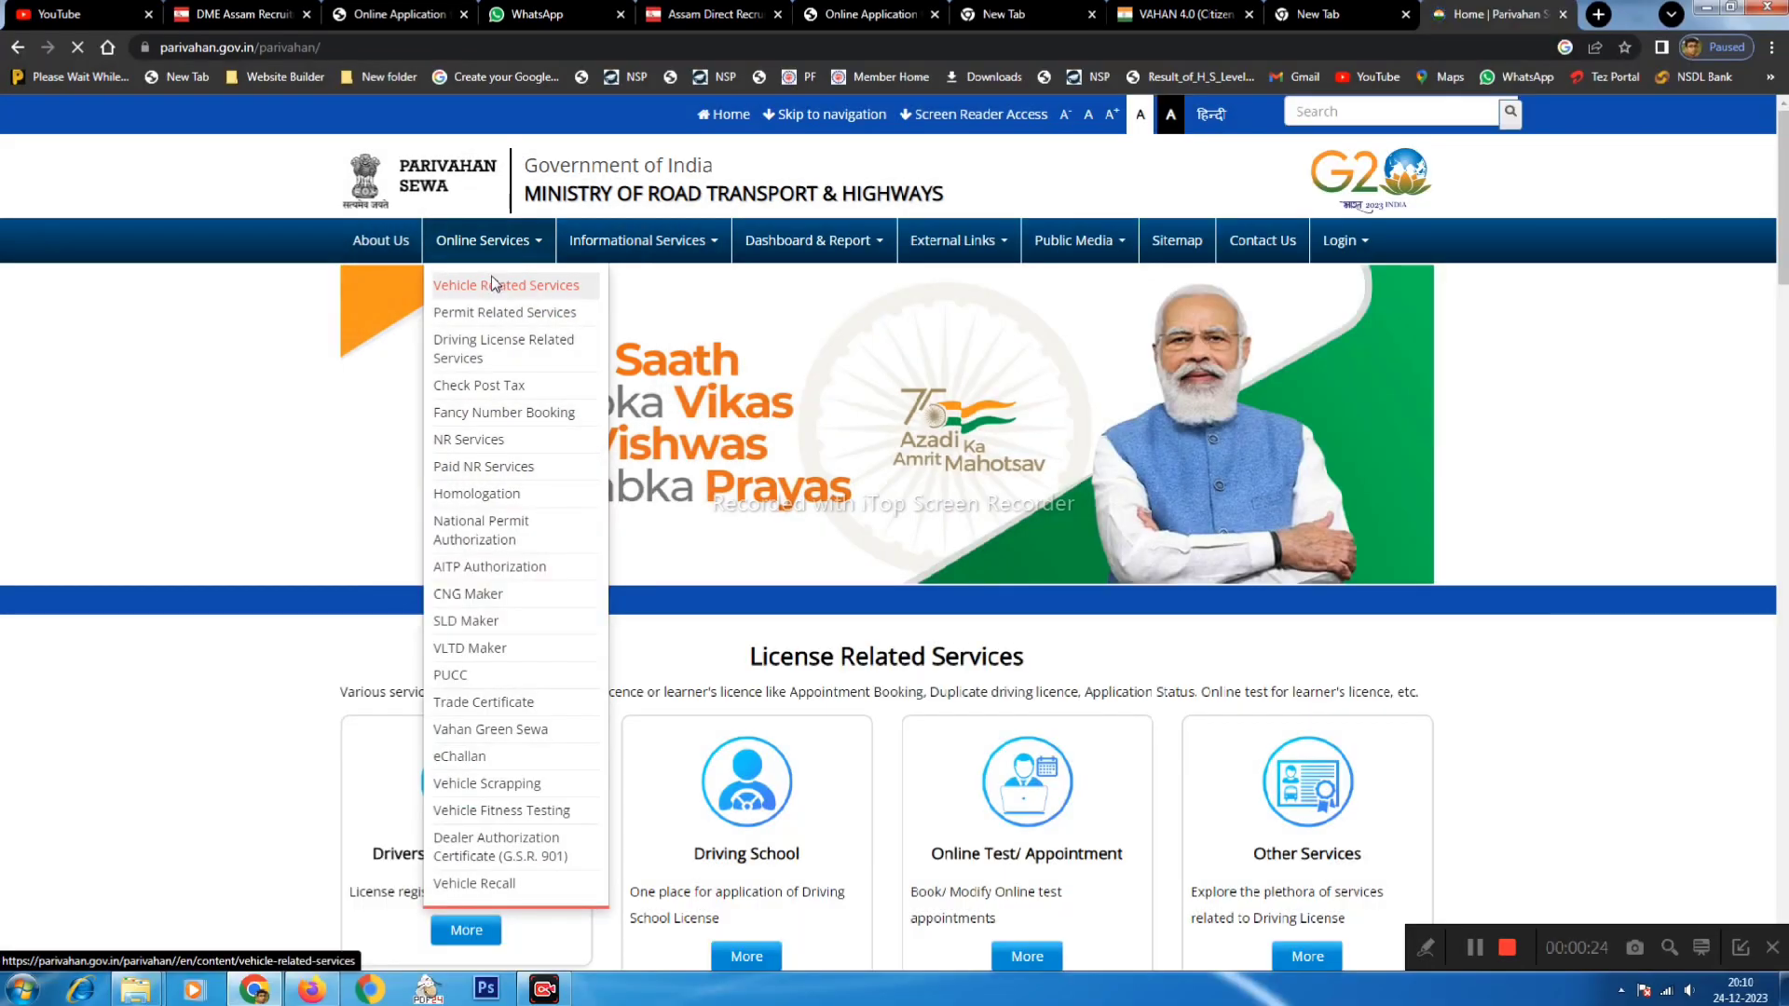
click(494, 285)
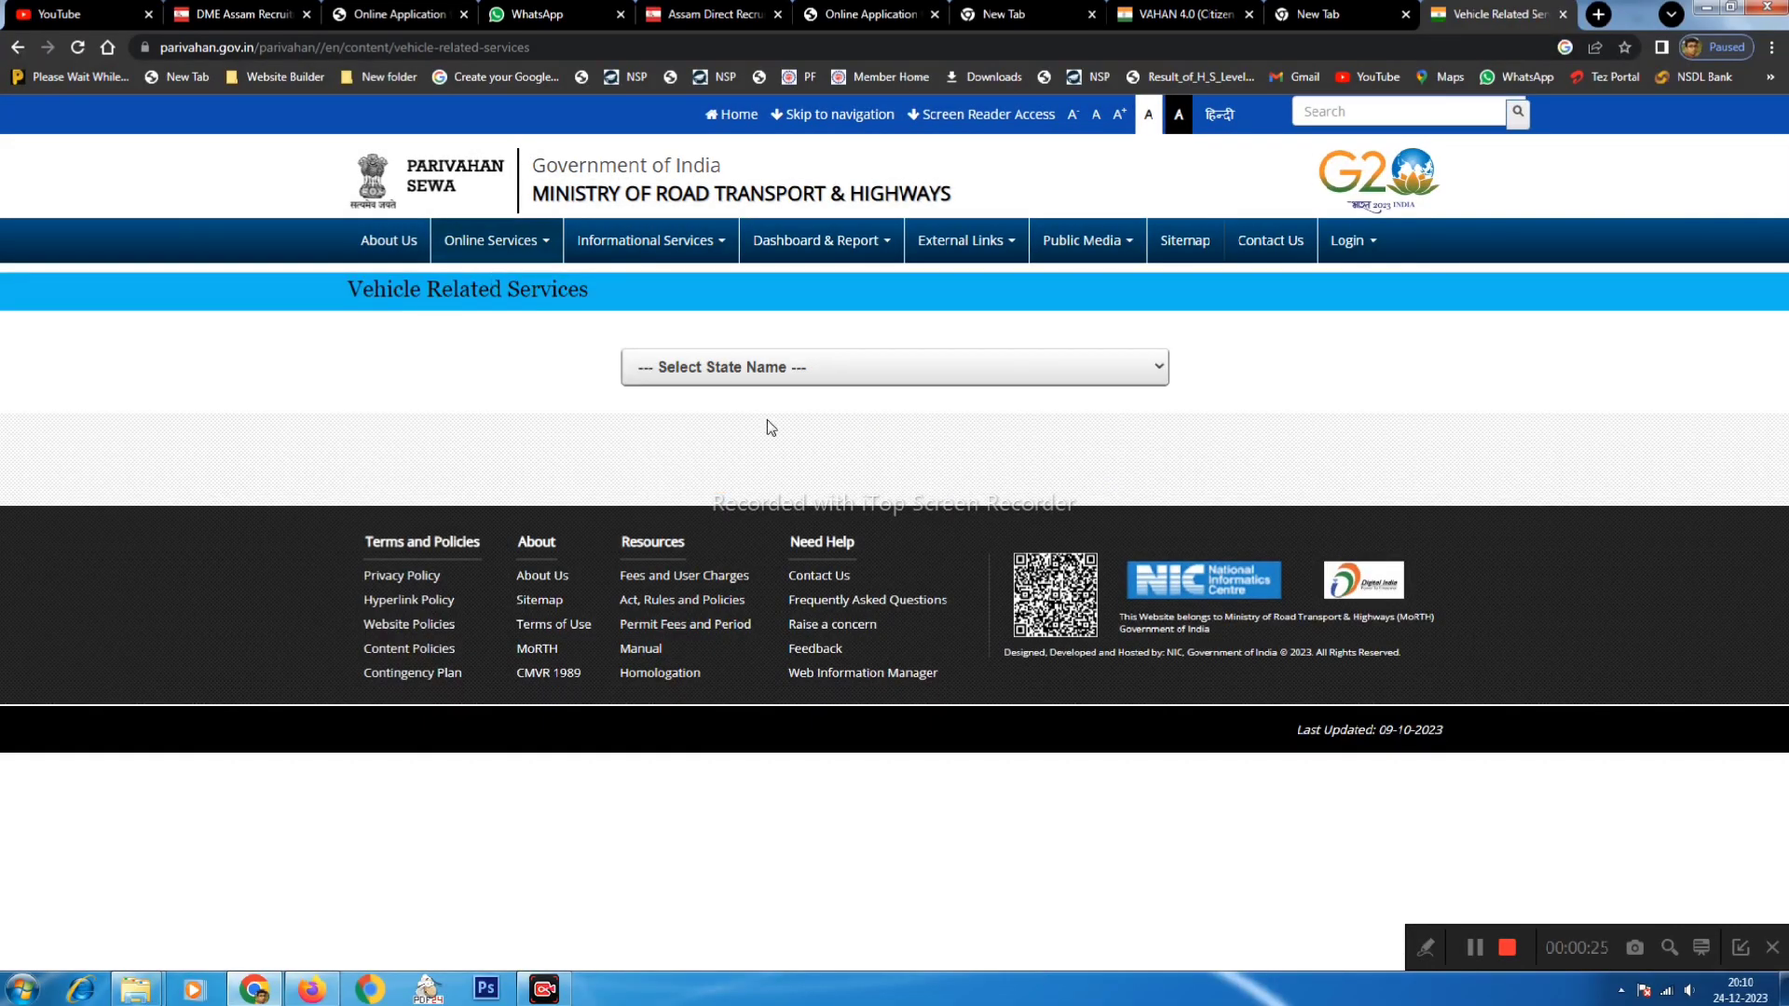
- Choose Assam as the state and KAMRUP (AS1) as the RTO, and accept the privacy policy
click(724, 383)
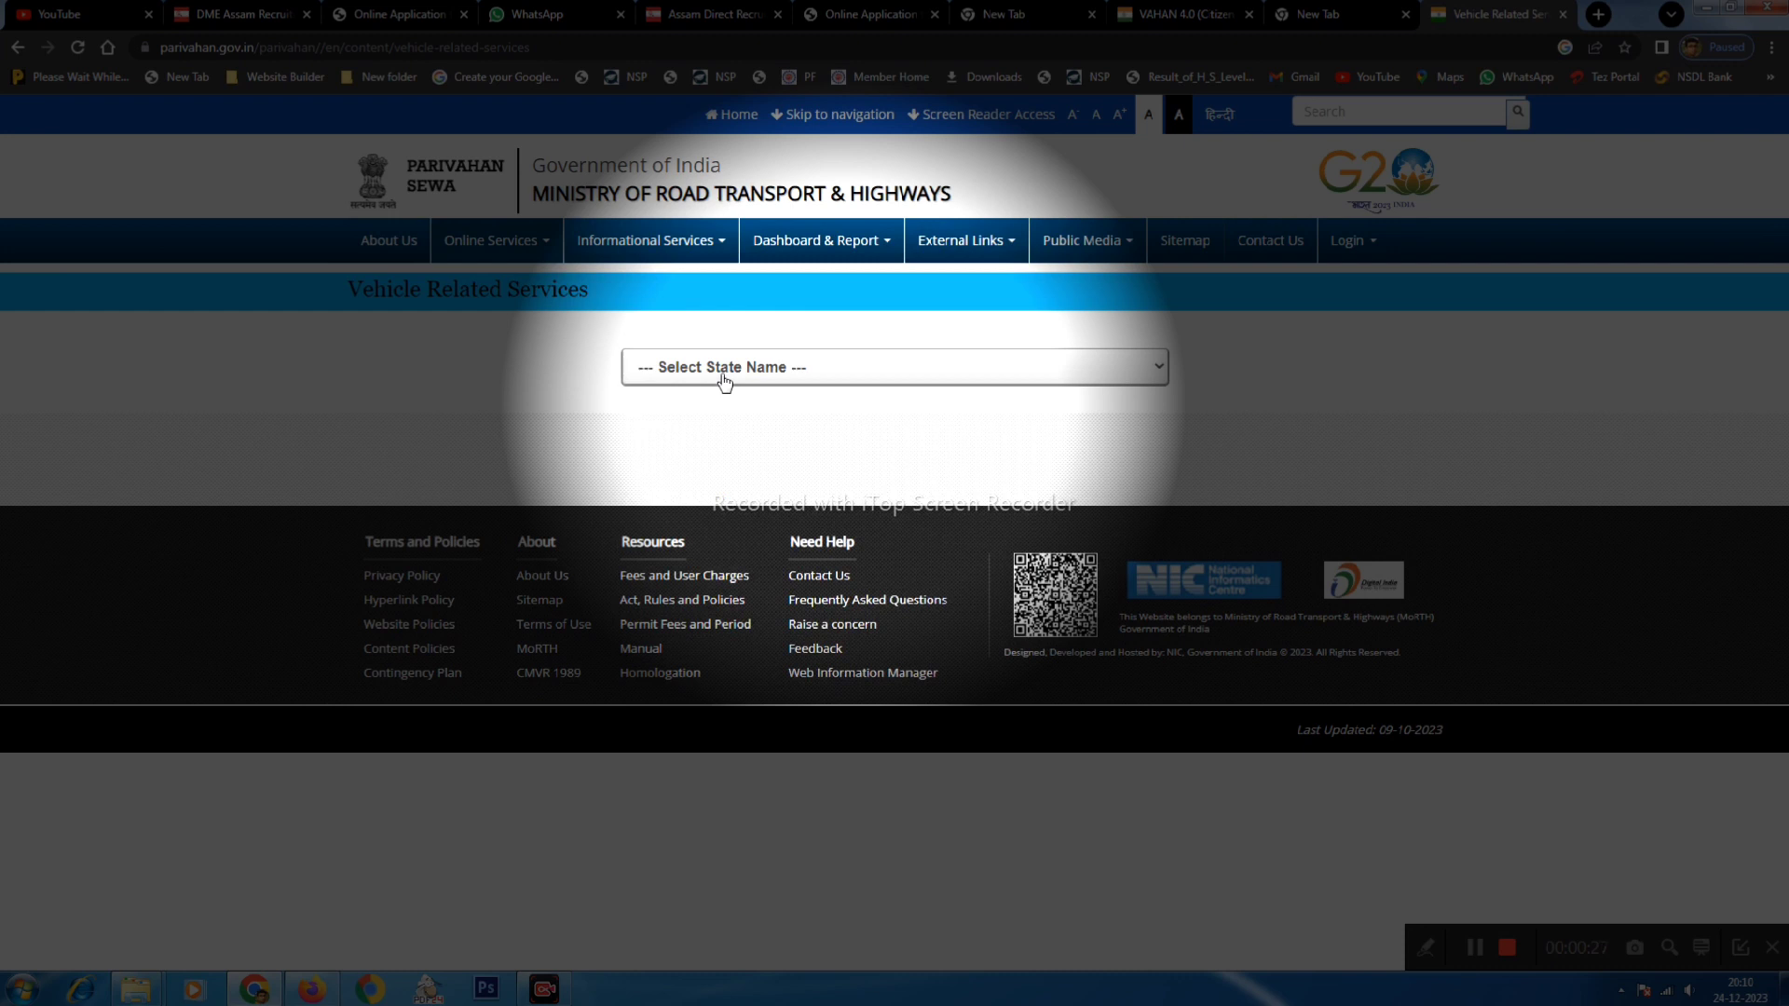
click(725, 383)
click(670, 465)
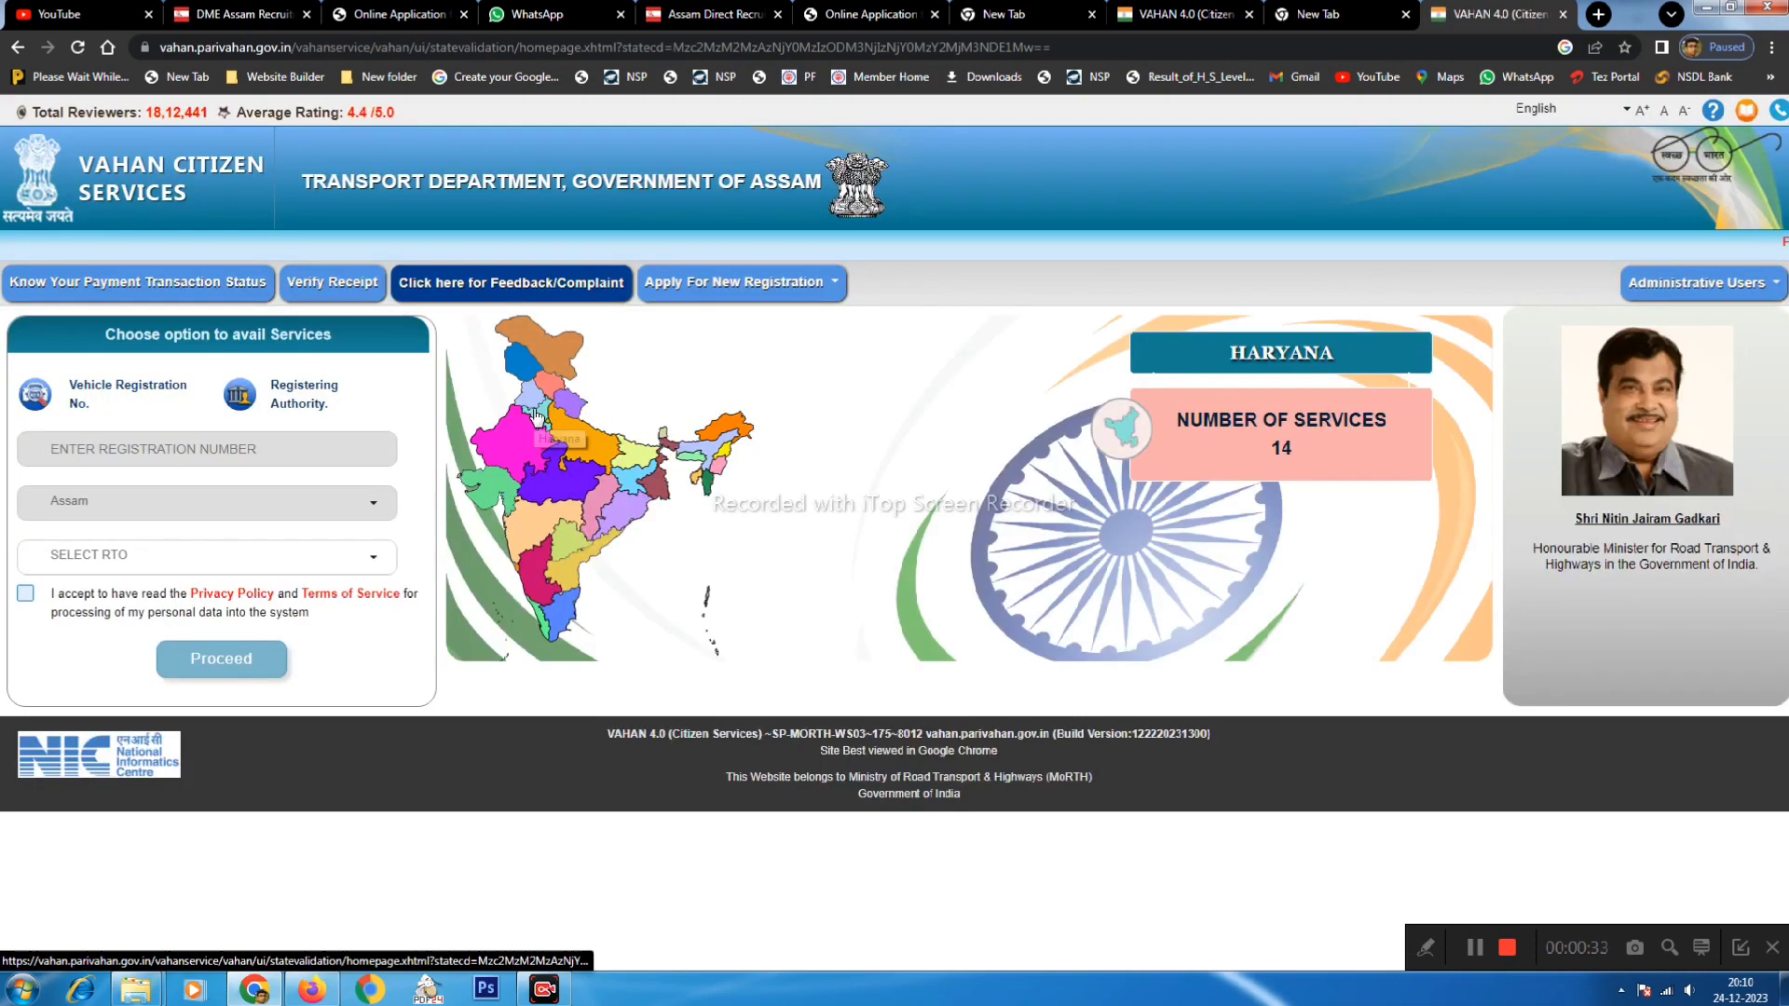
click(80, 560)
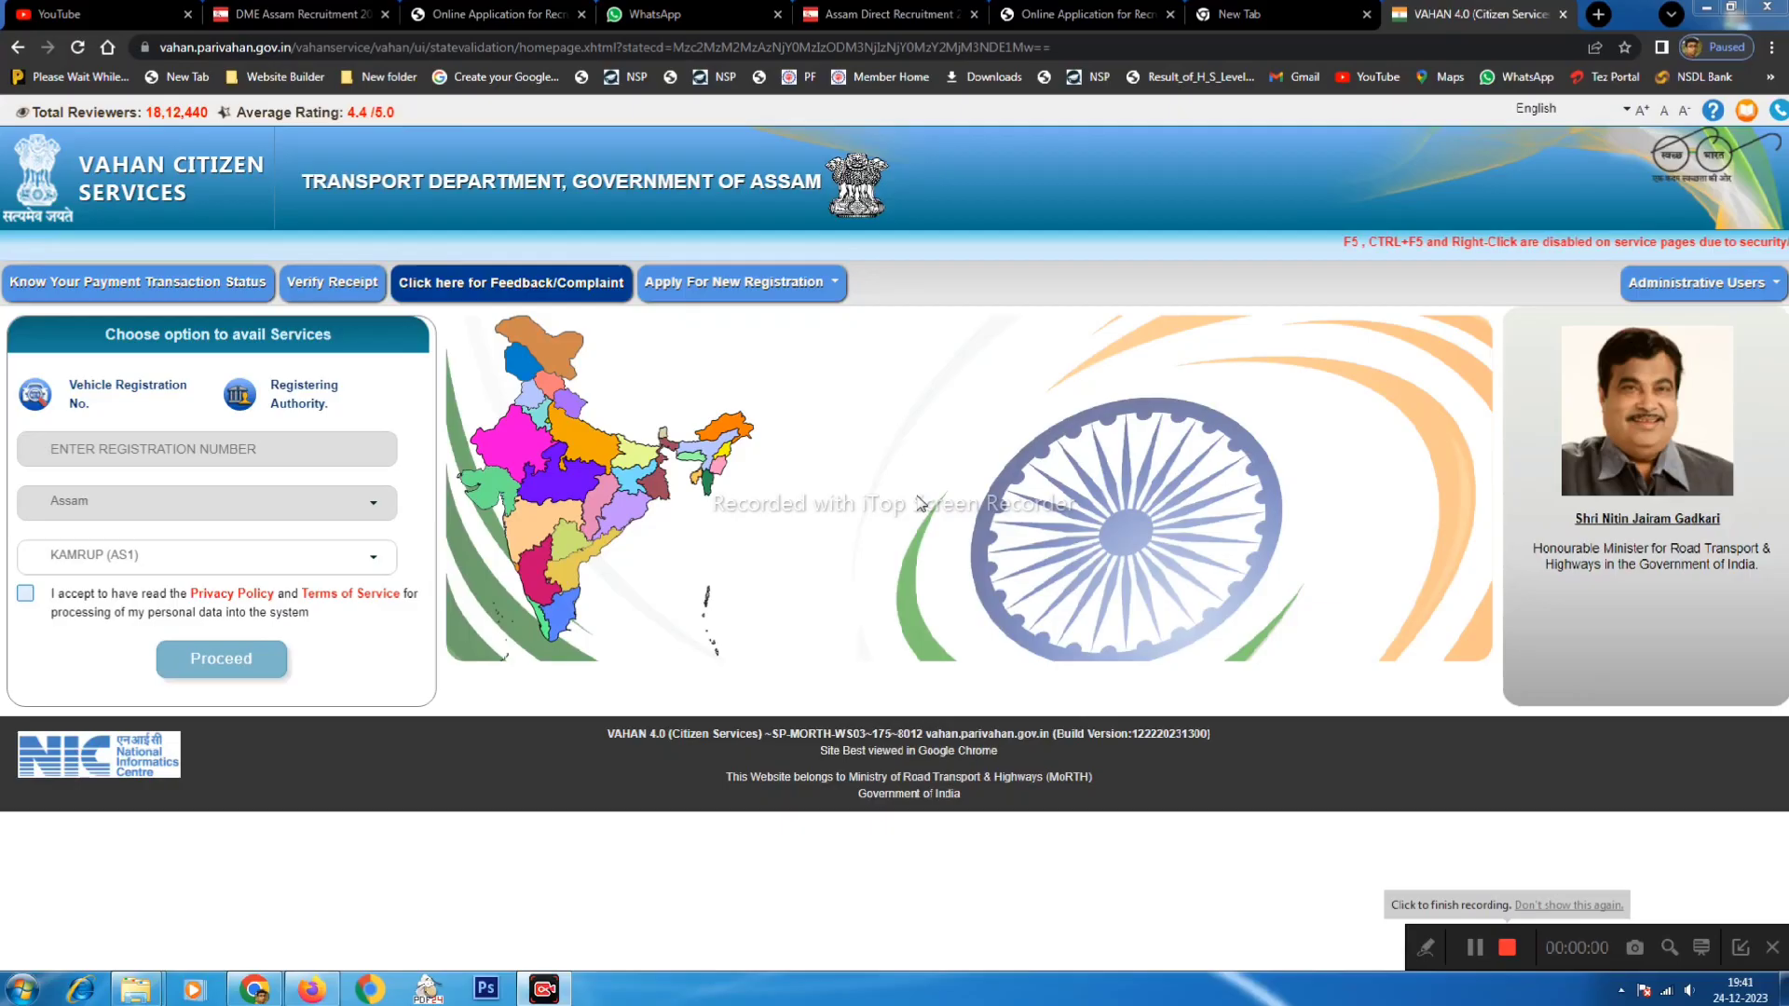
click(25, 593)
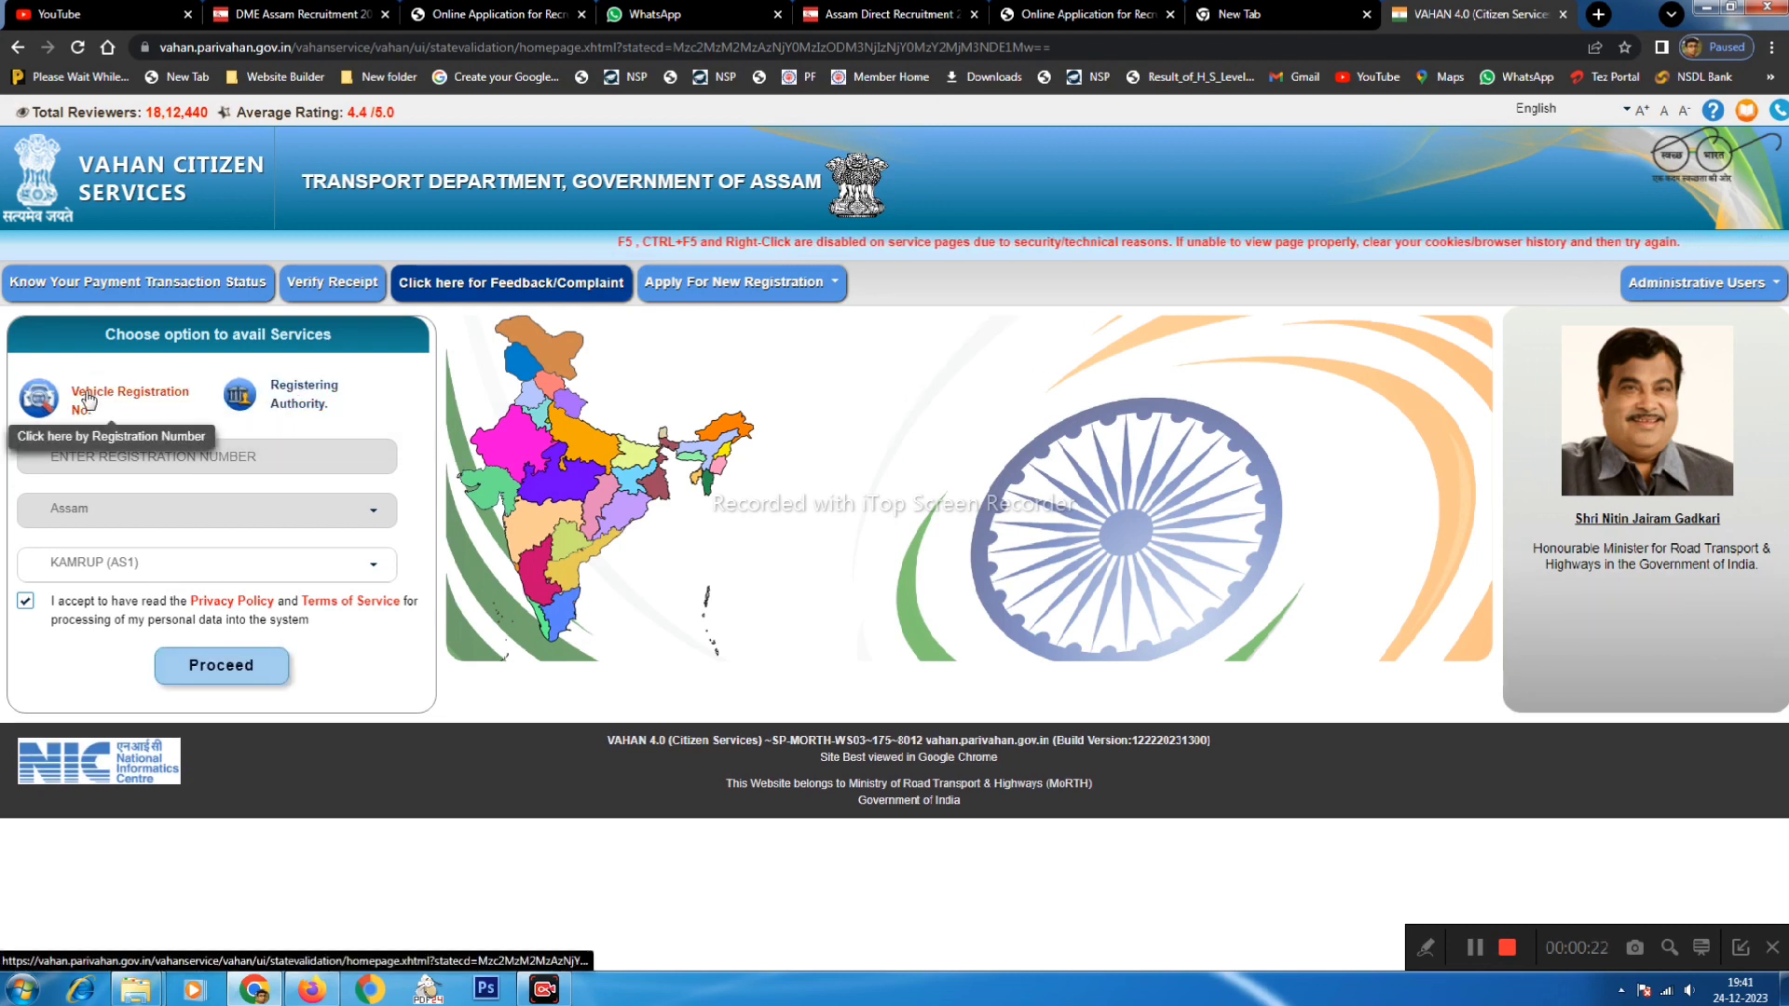
- Proceed with Assam/Kamrup and dismiss the authentication-modes notice to reach Online Services
click(224, 661)
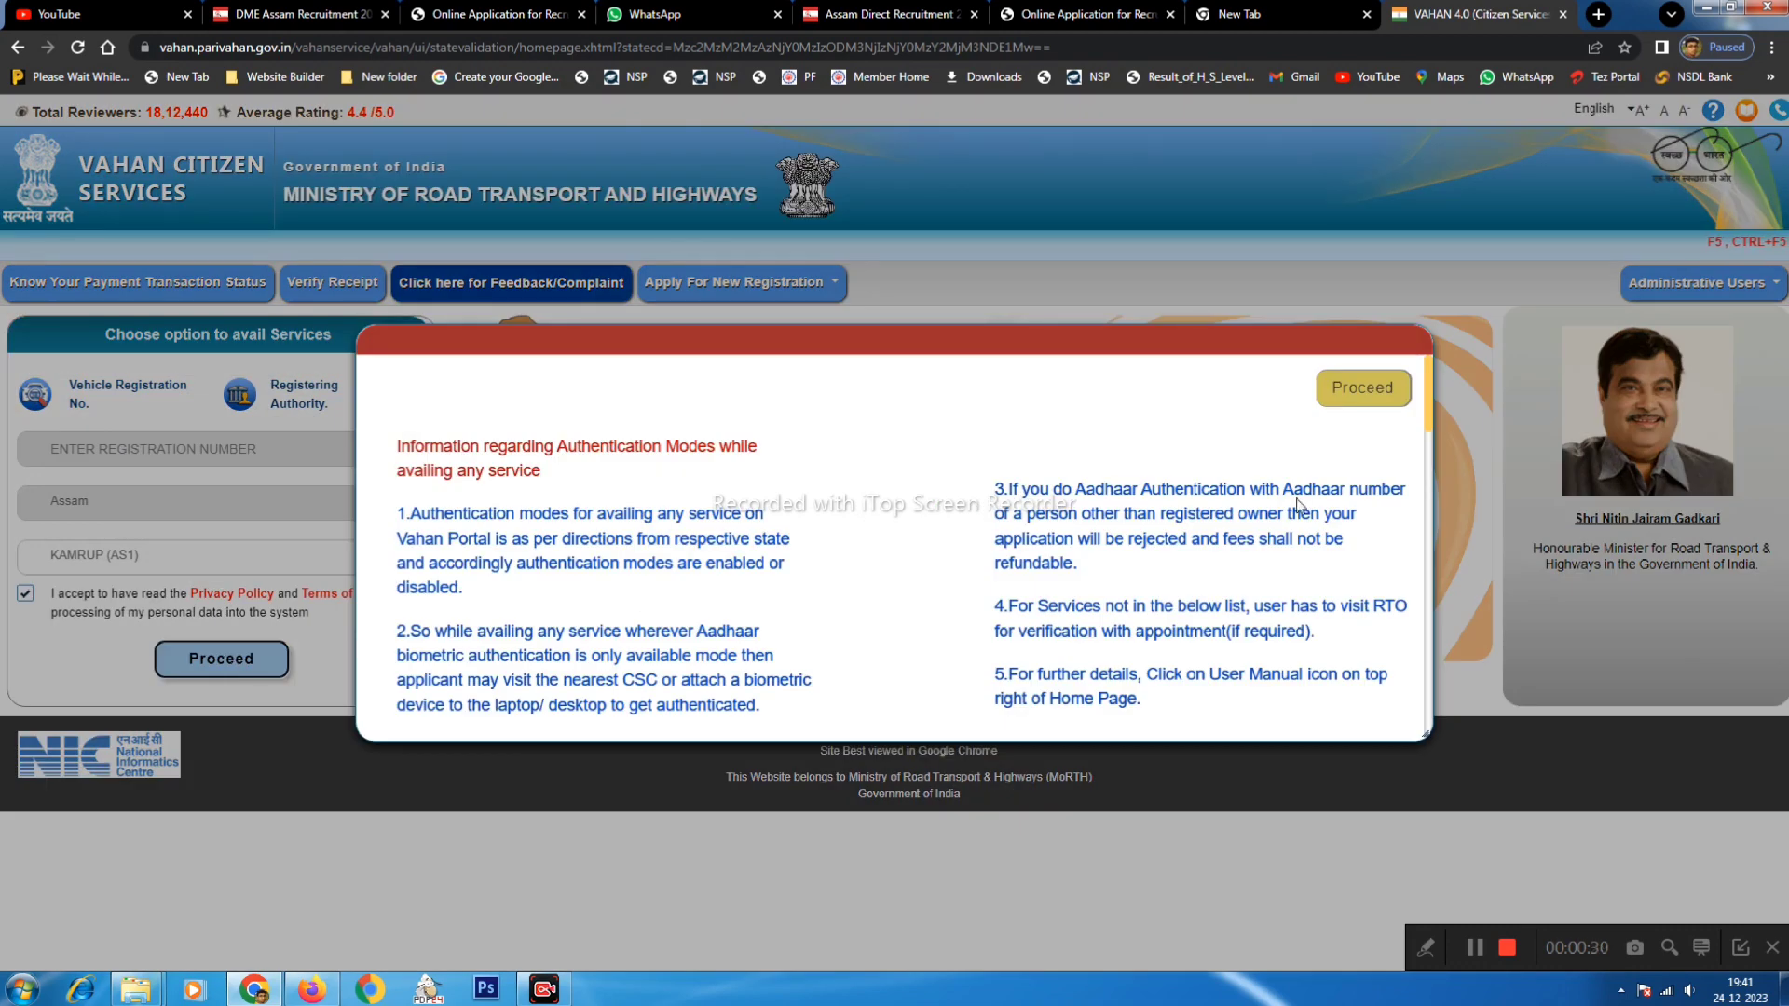
drag(429, 447, 634, 446)
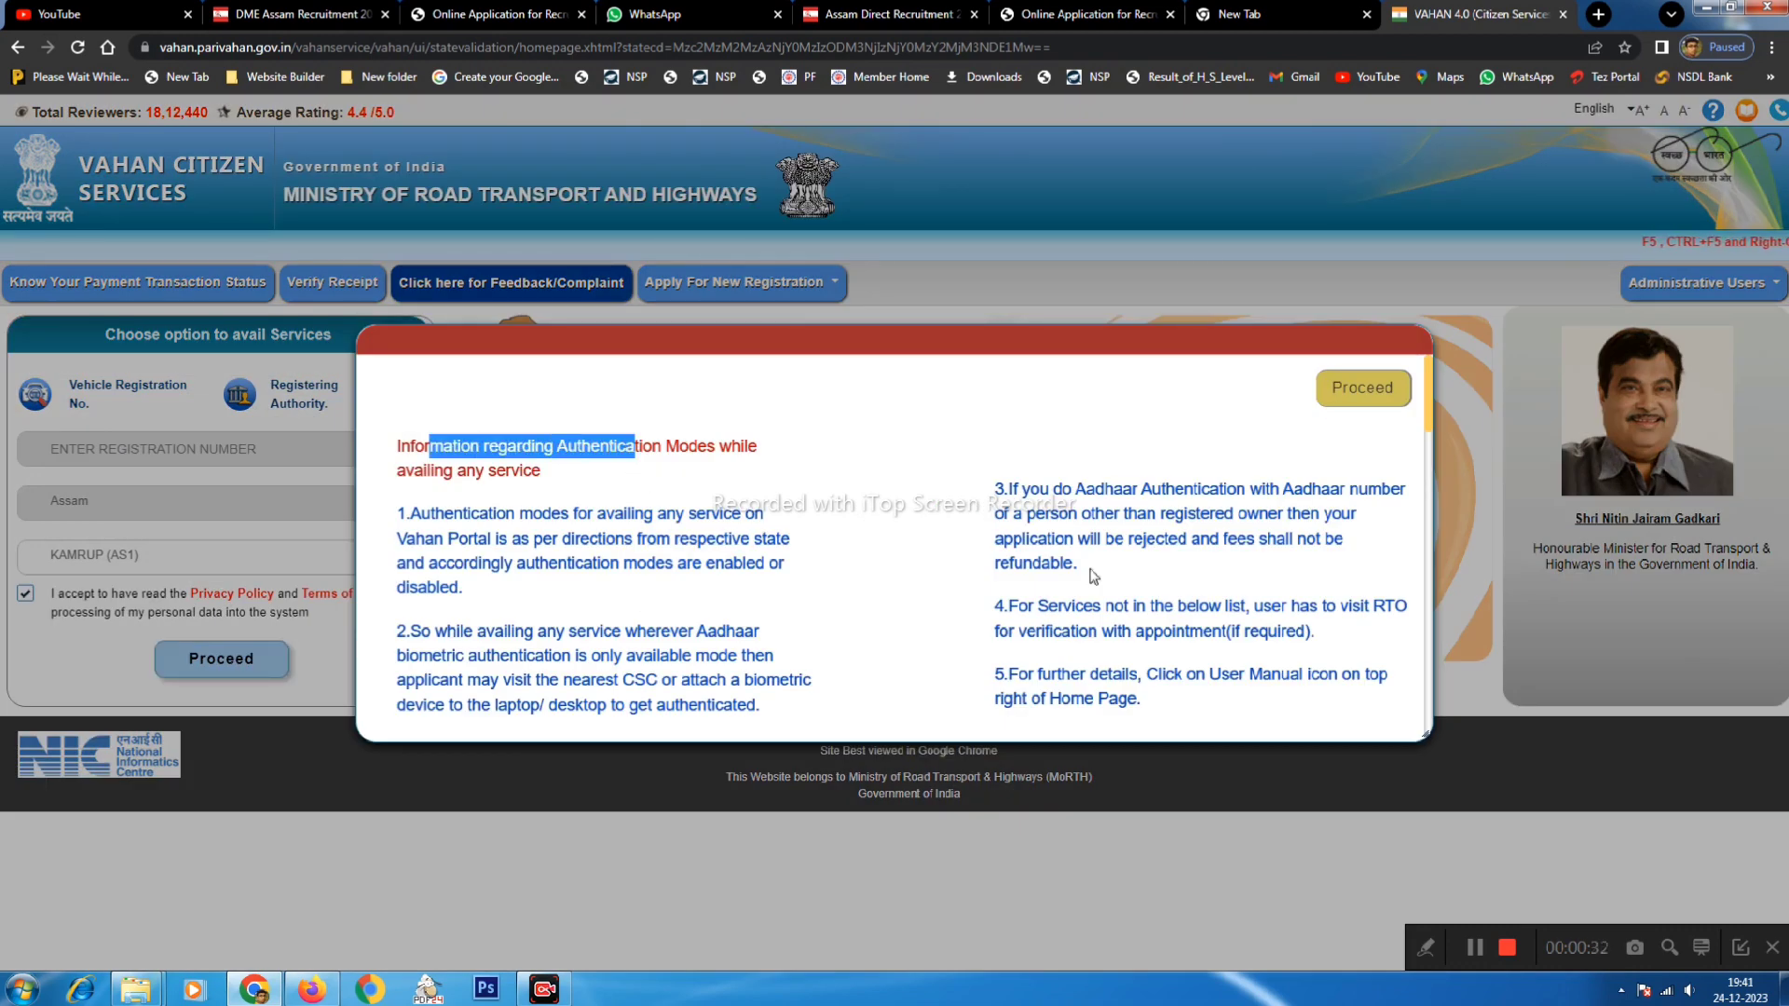
scroll(1190, 591, down, 5)
scroll(1212, 560, up, 5)
click(1360, 389)
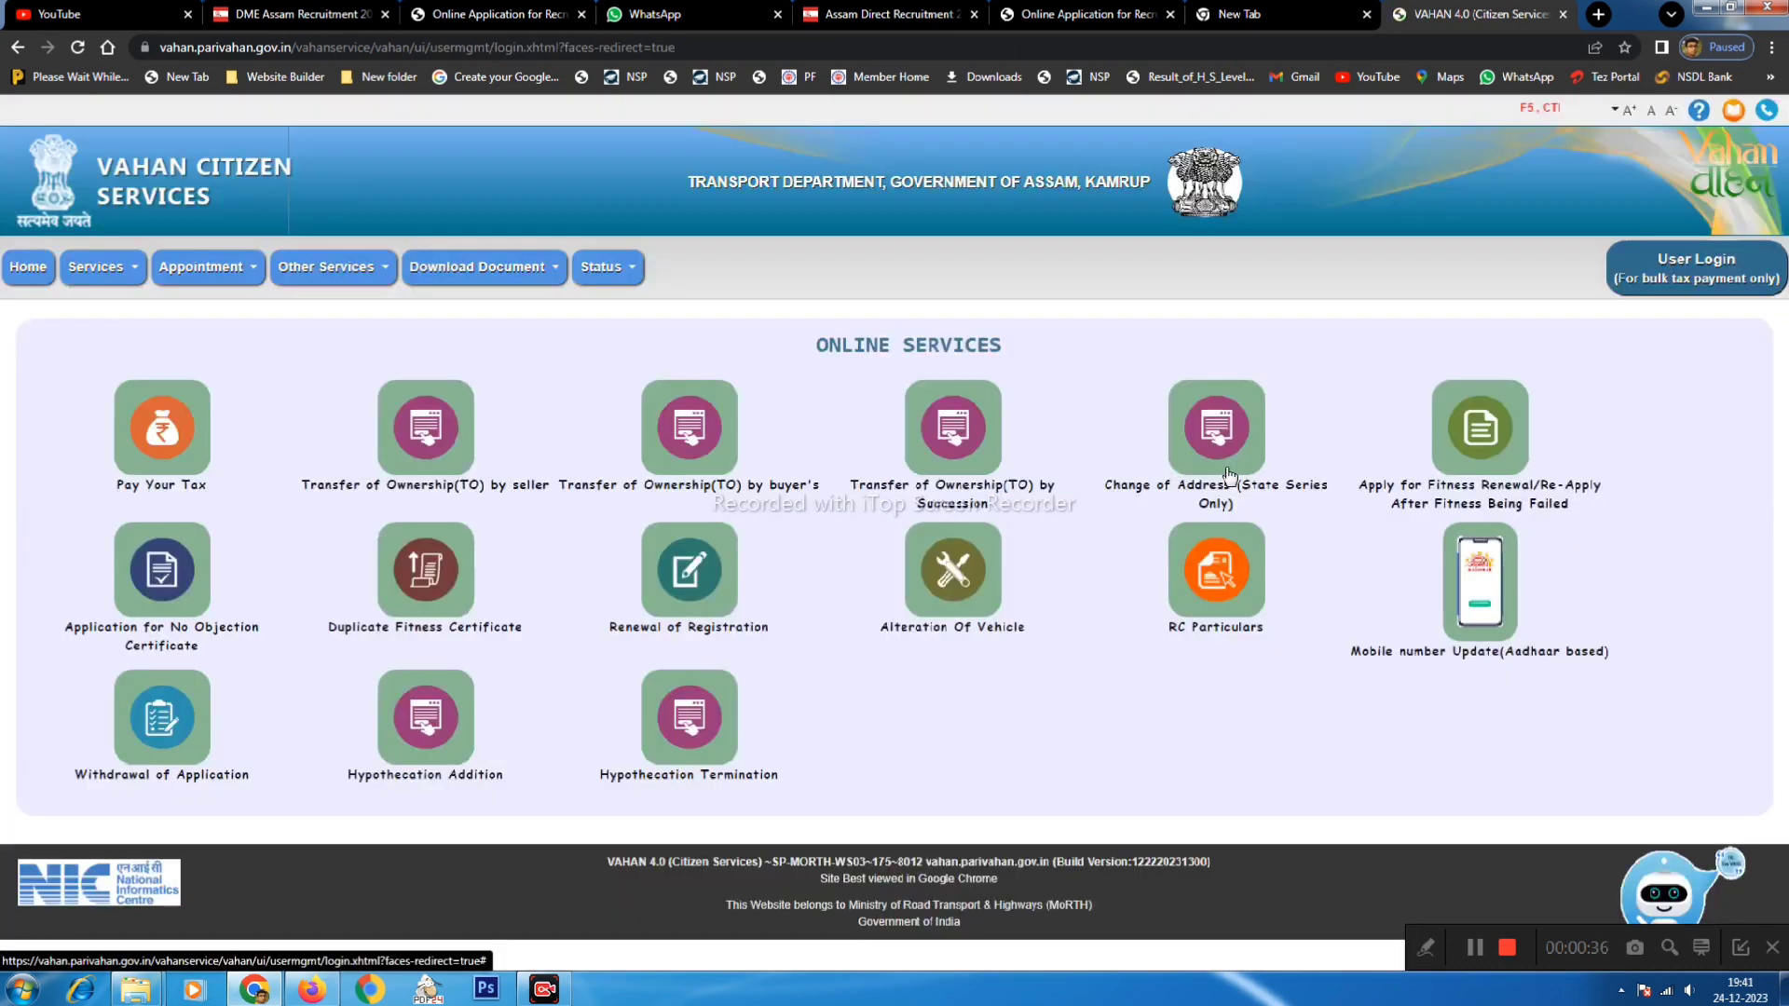
- Open Renewal of Registration under Services > RC Related Services
click(121, 270)
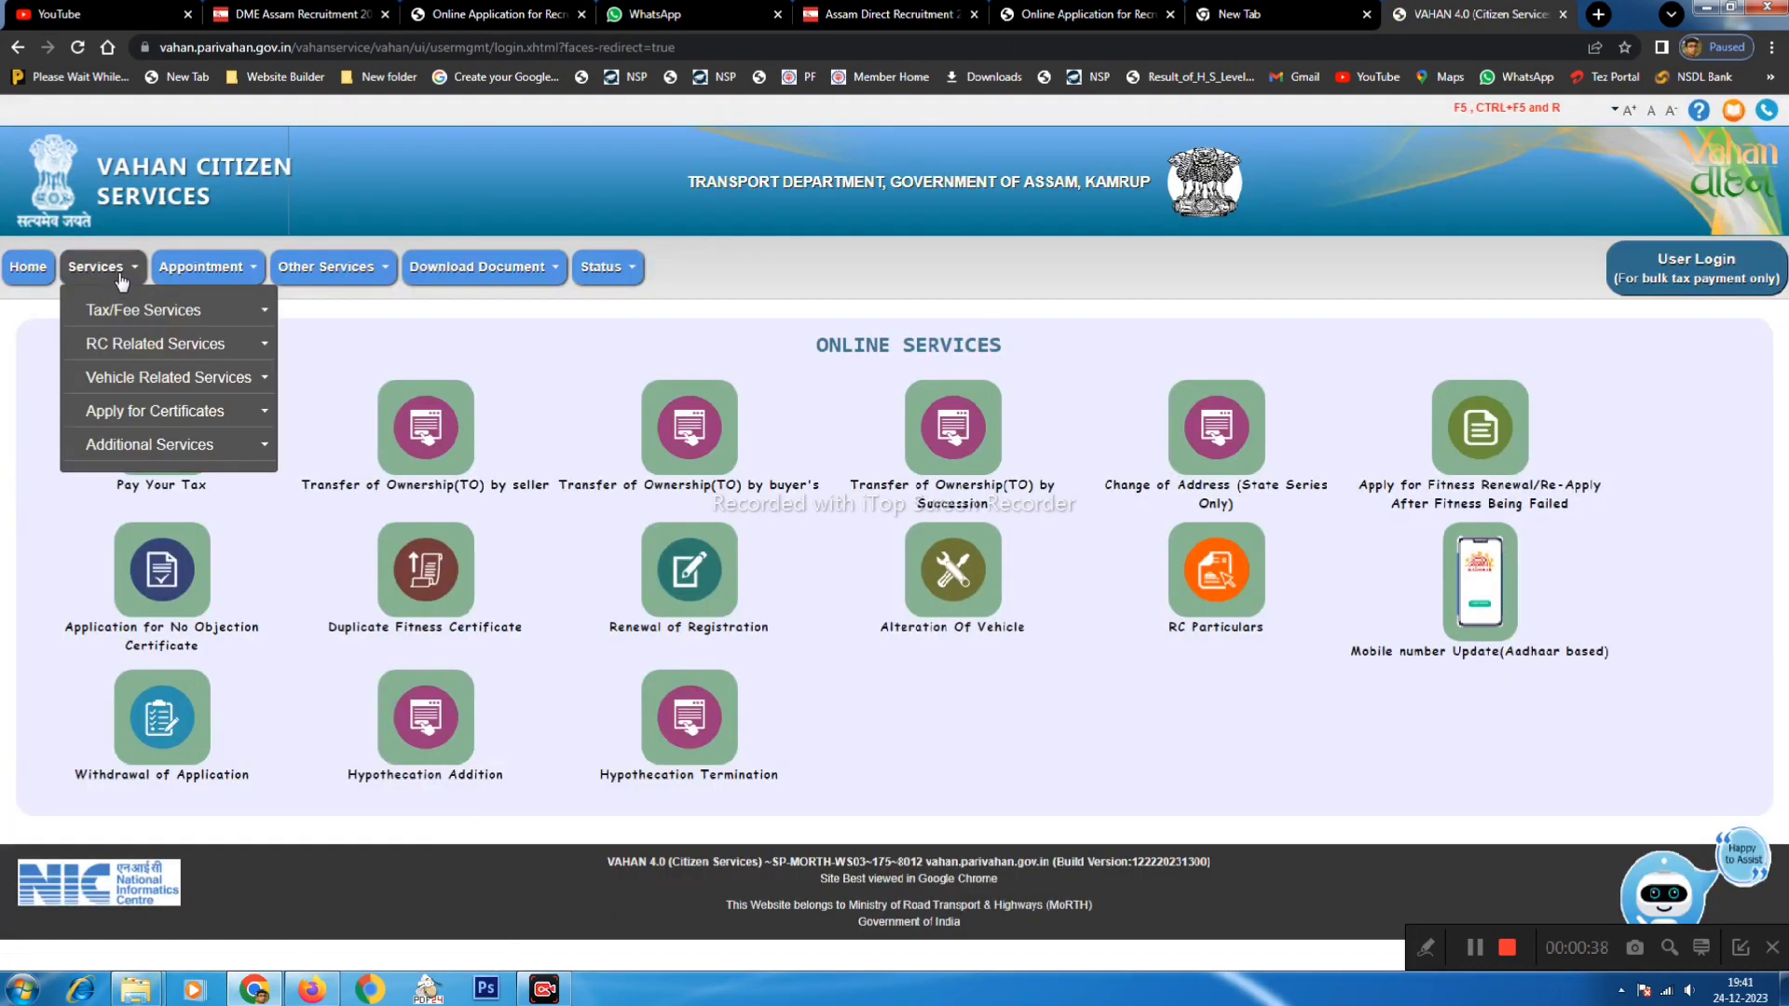
mouse_move(140, 344)
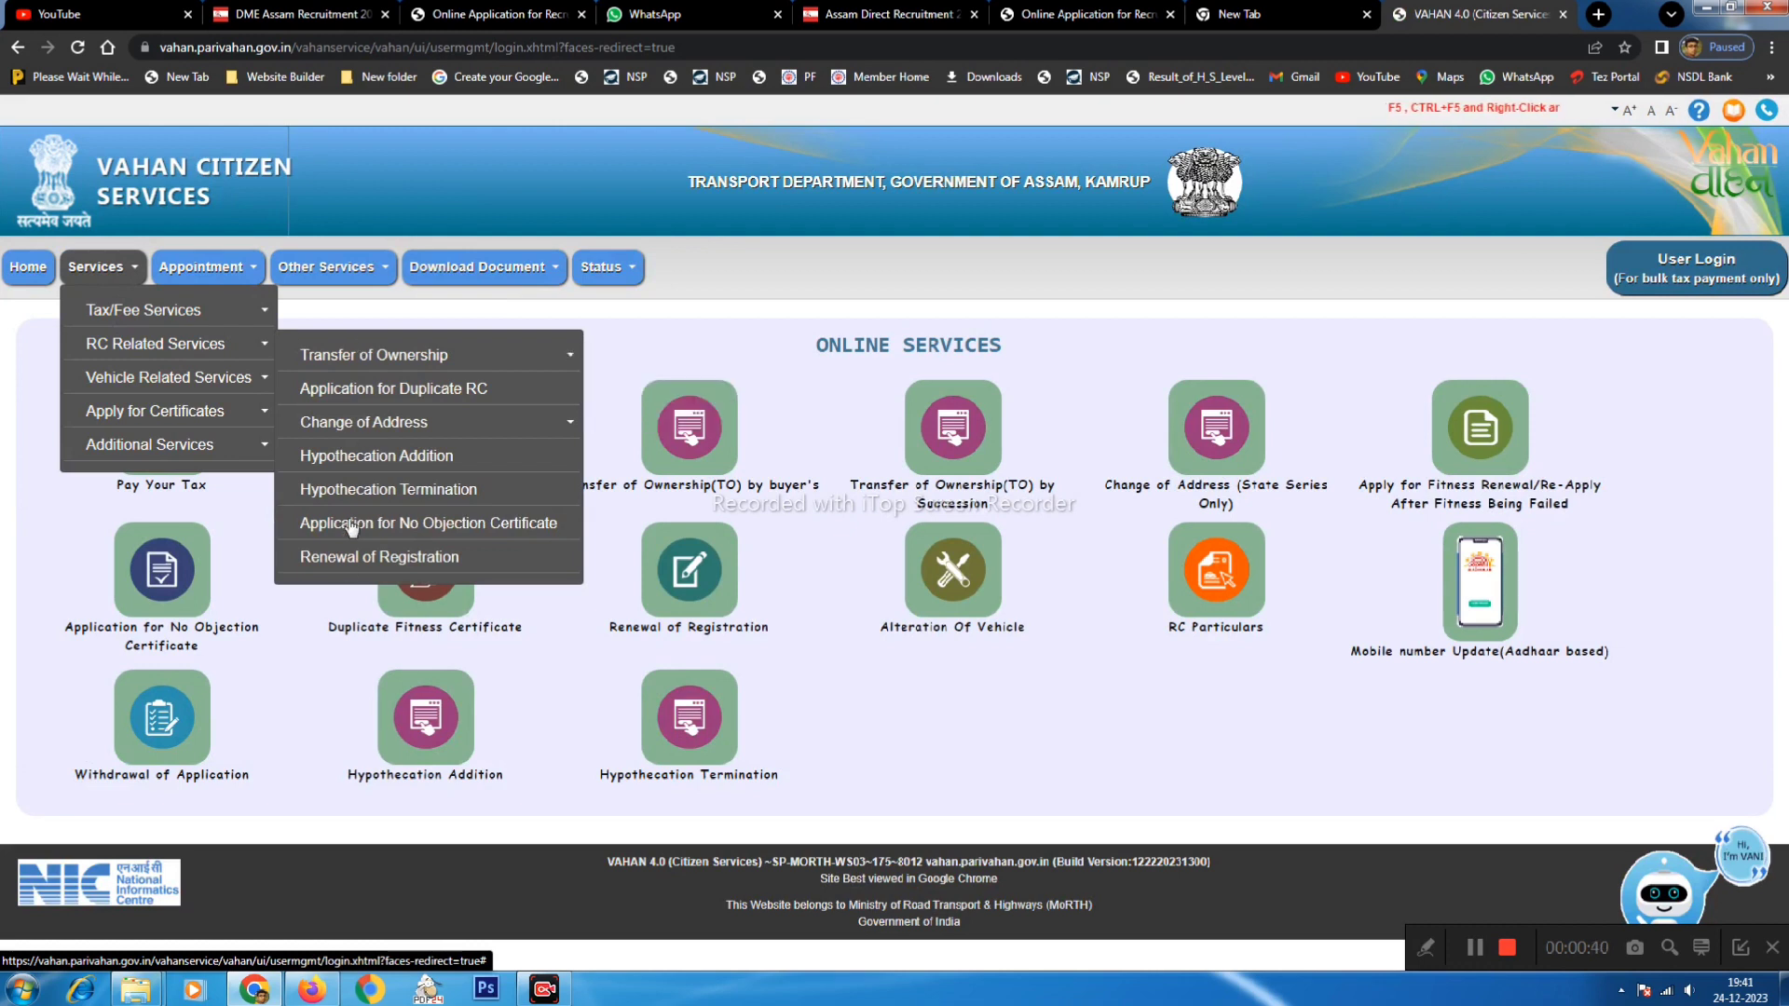
click(346, 560)
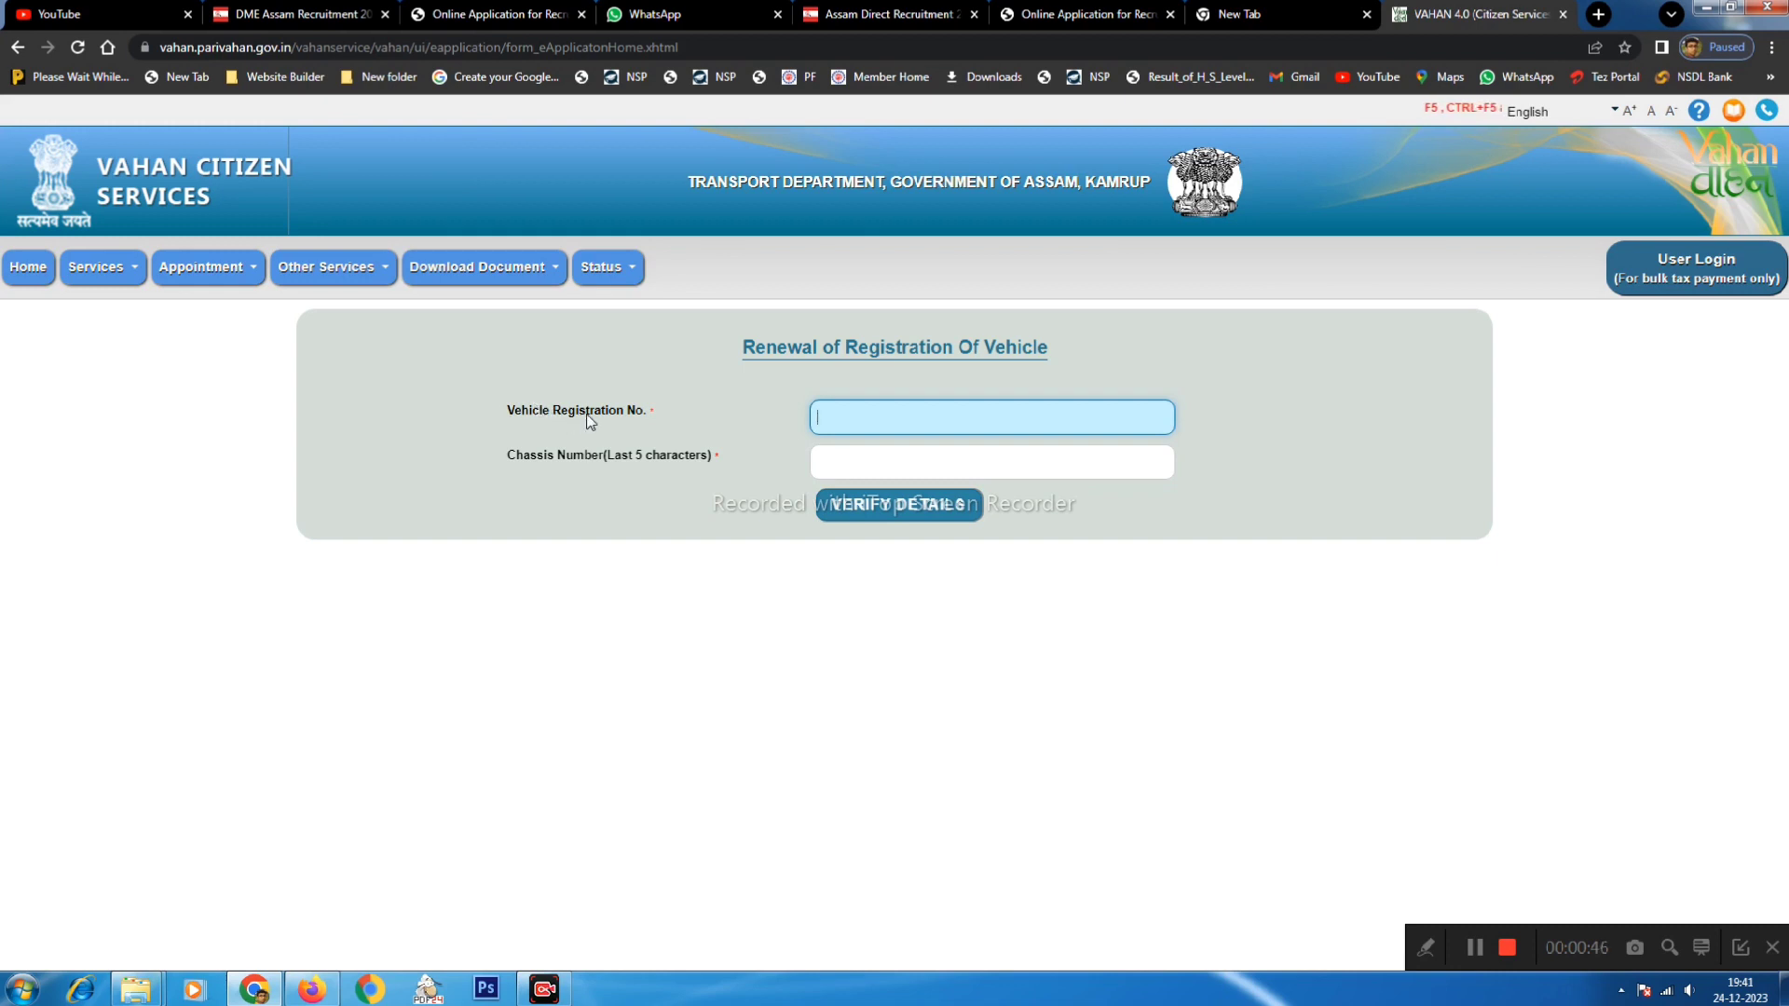
- Enter the vehicle's registration and chassis numbers and submit them with VERIFY DETAILS
drag(589, 421, 675, 452)
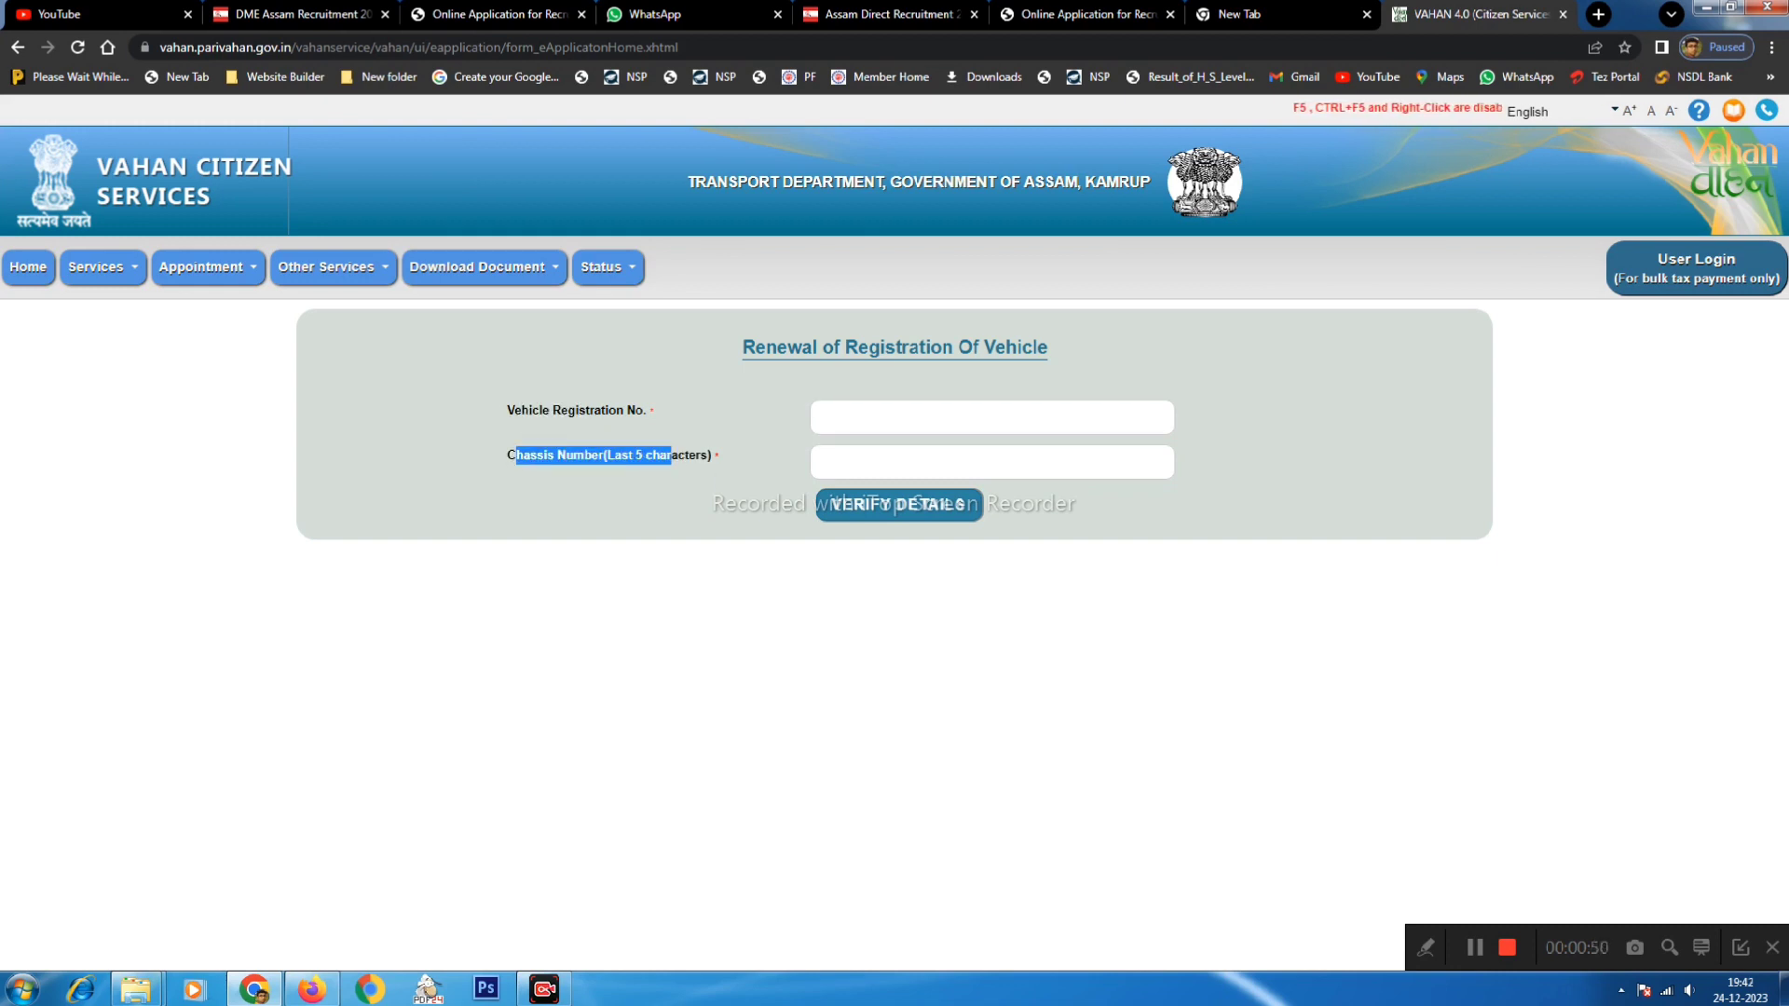
click(932, 418)
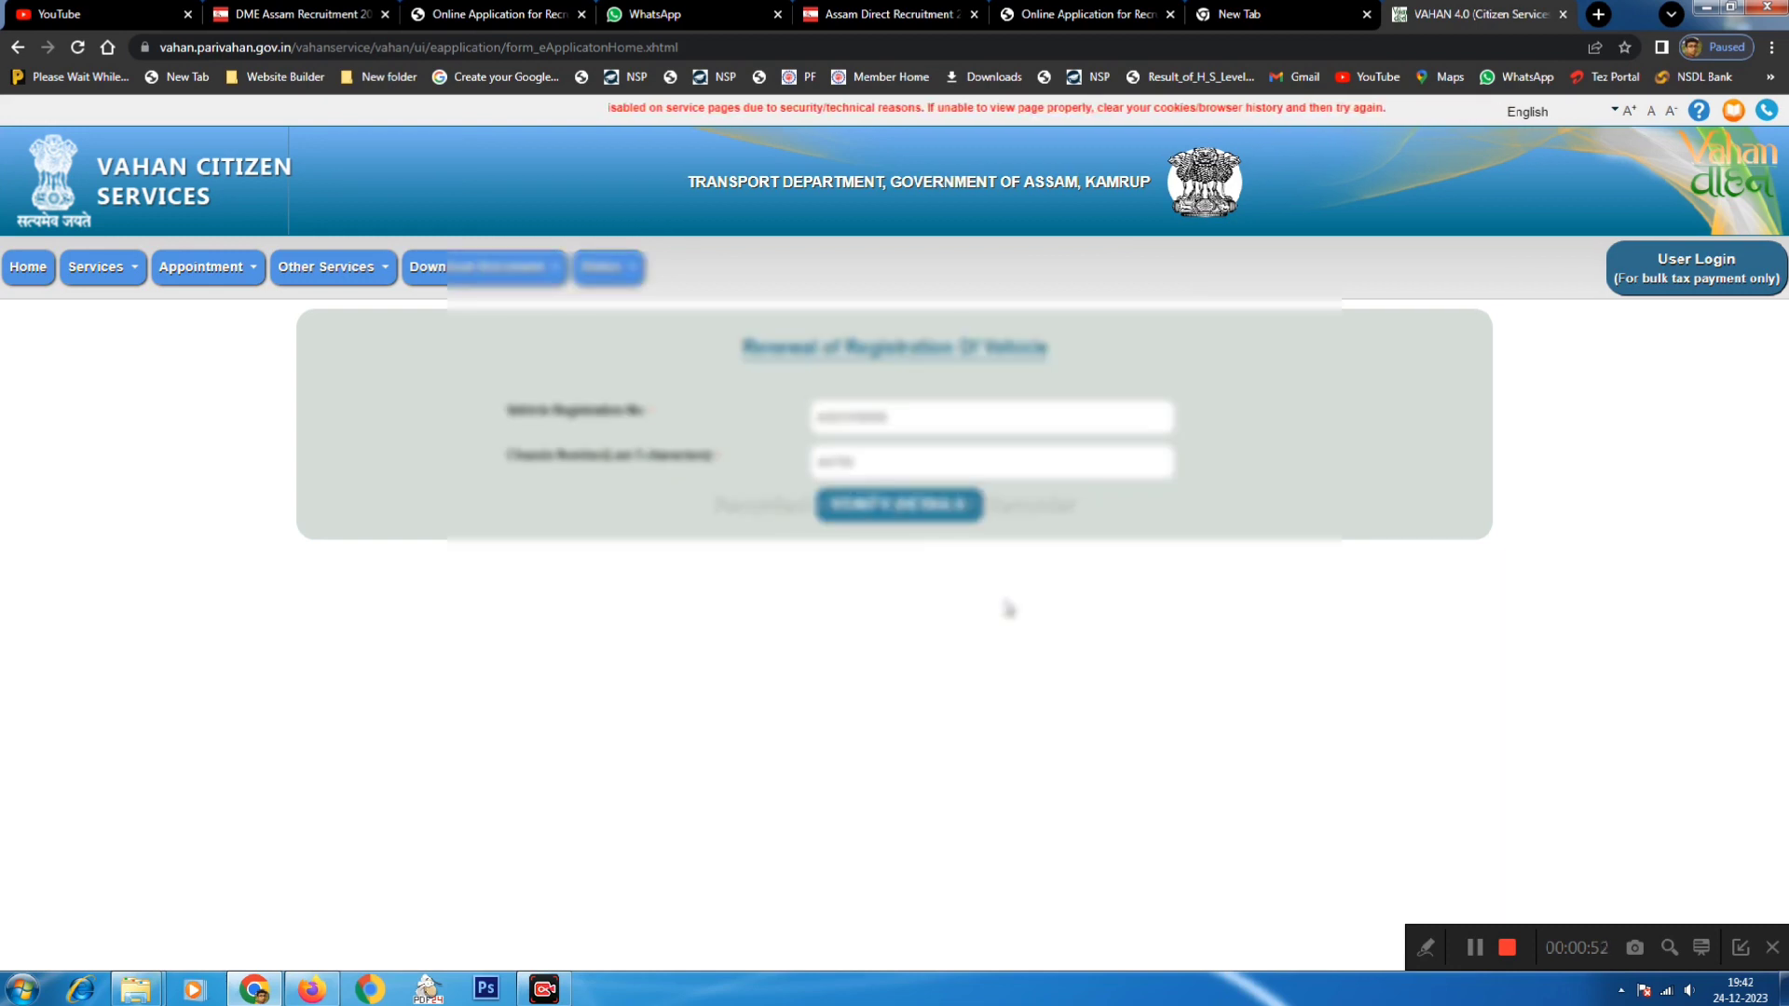
click(869, 511)
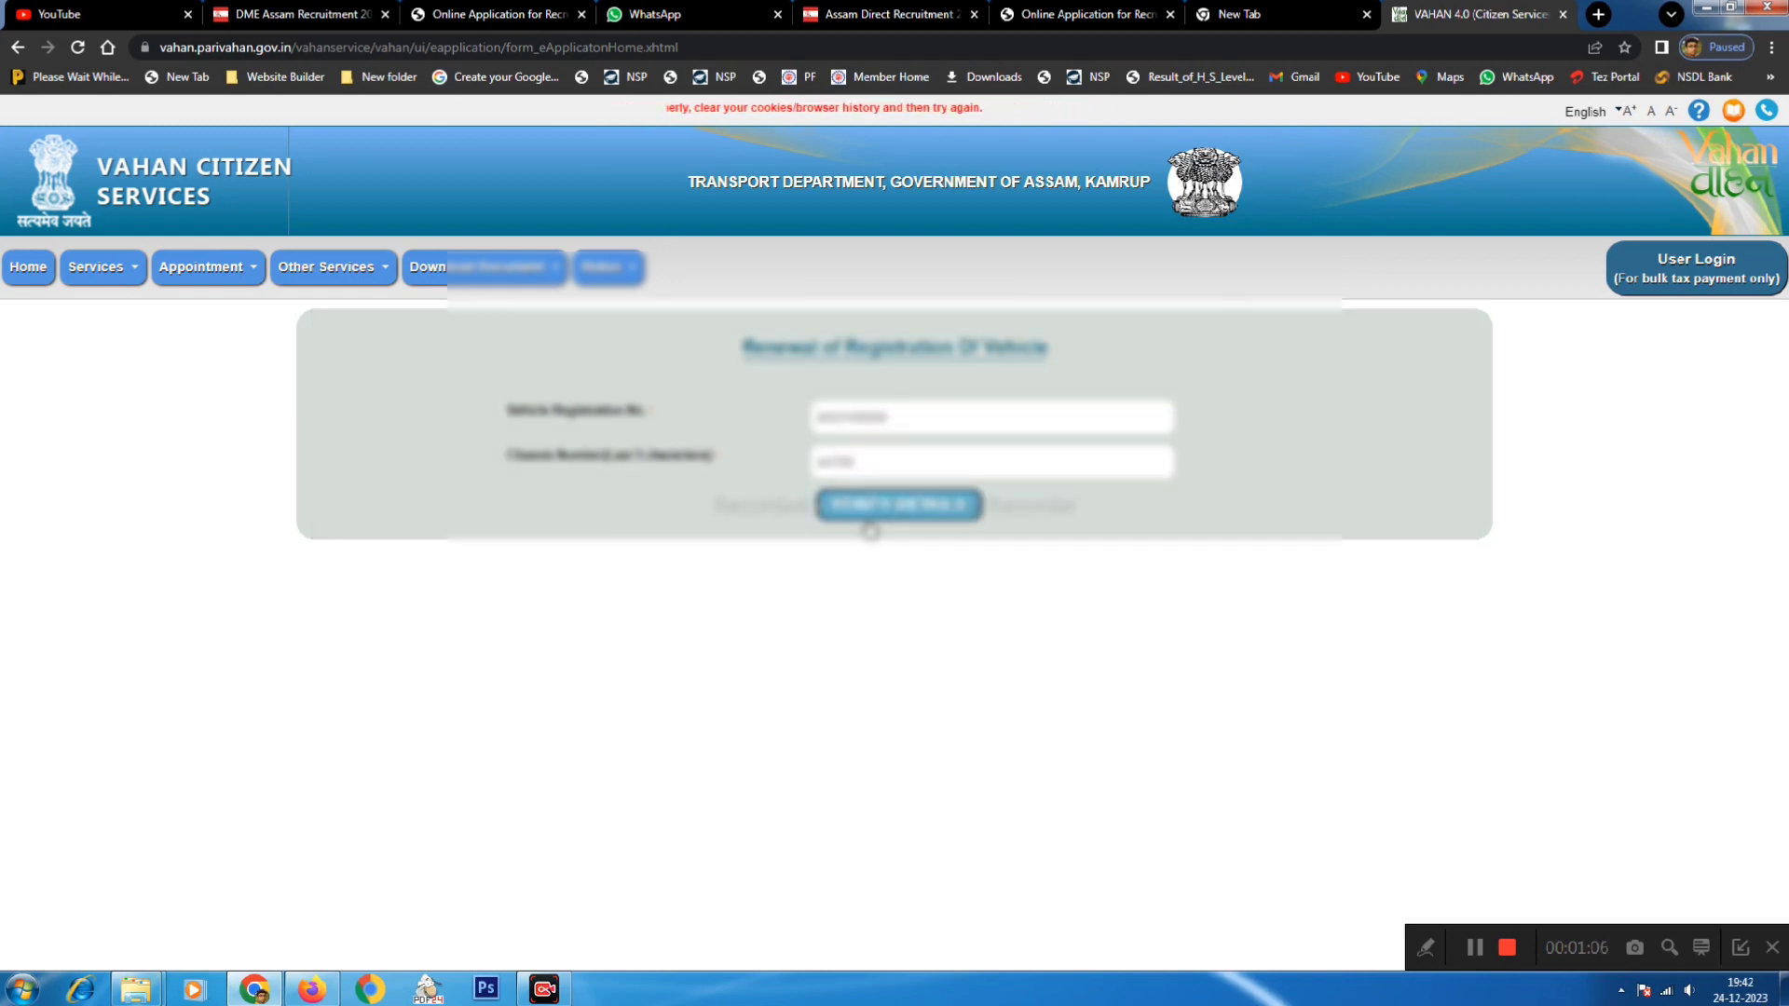
- Generate an OTP to the owner's registered mobile, dismiss the sent alert, and submit the OTP
click(910, 510)
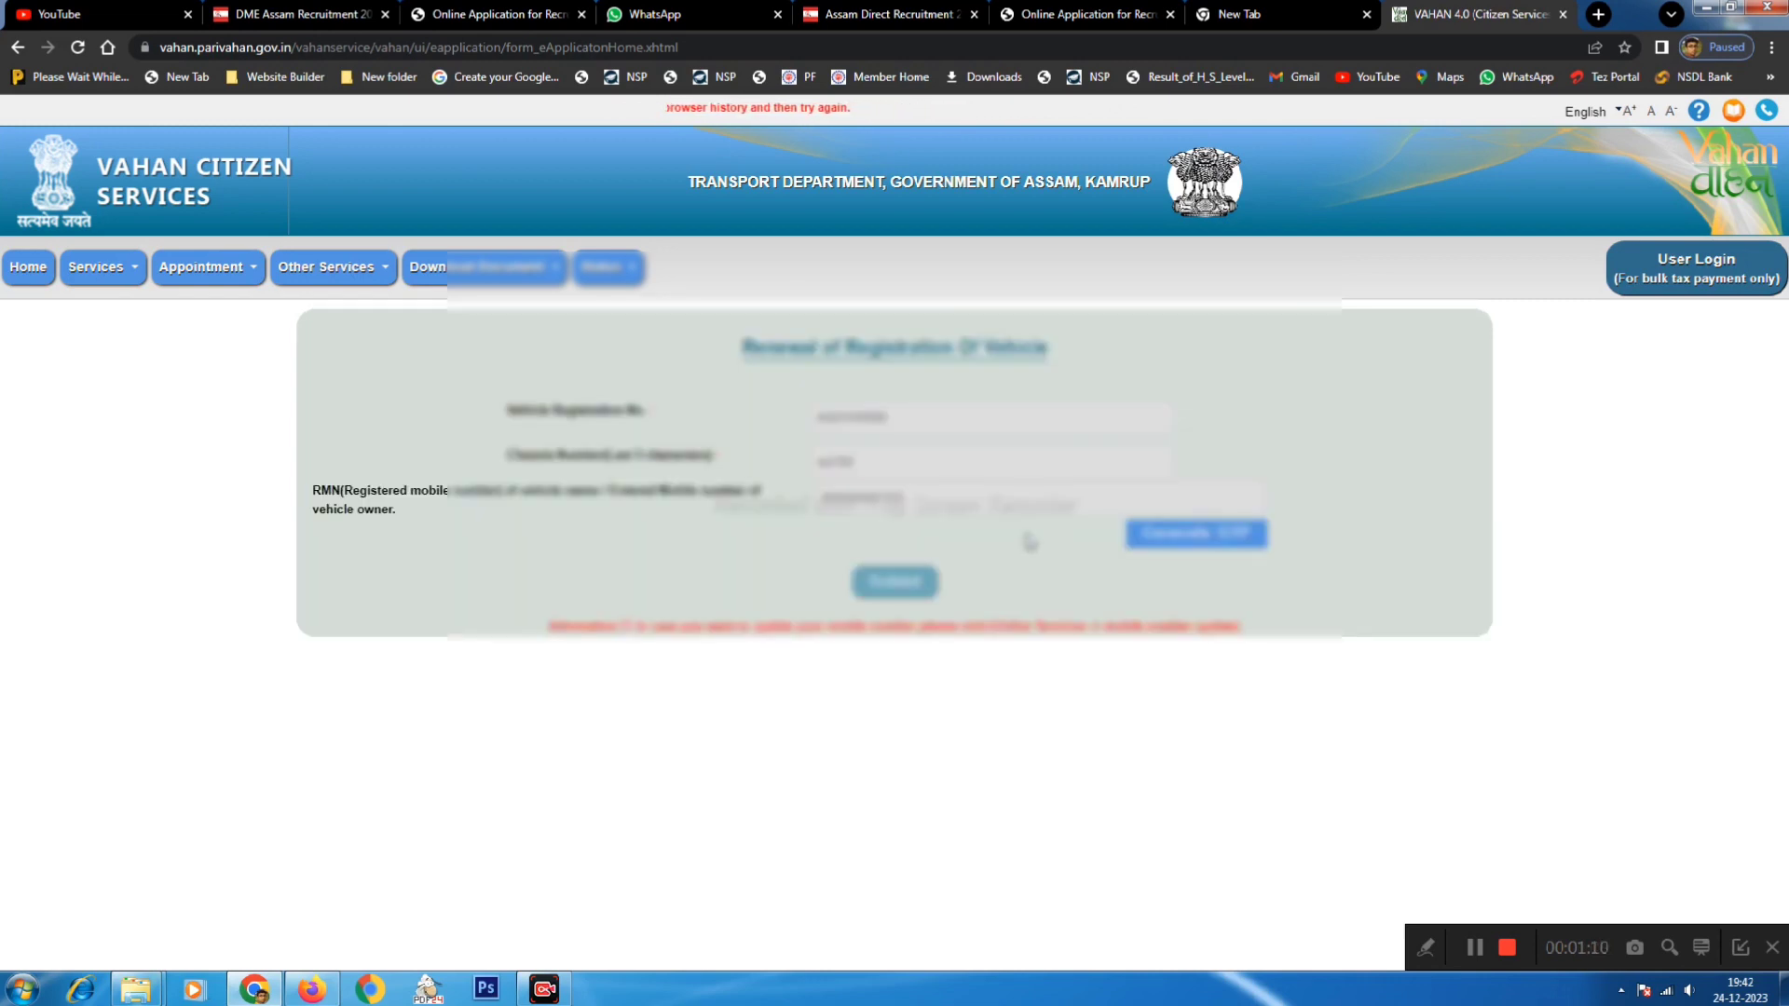
click(1172, 540)
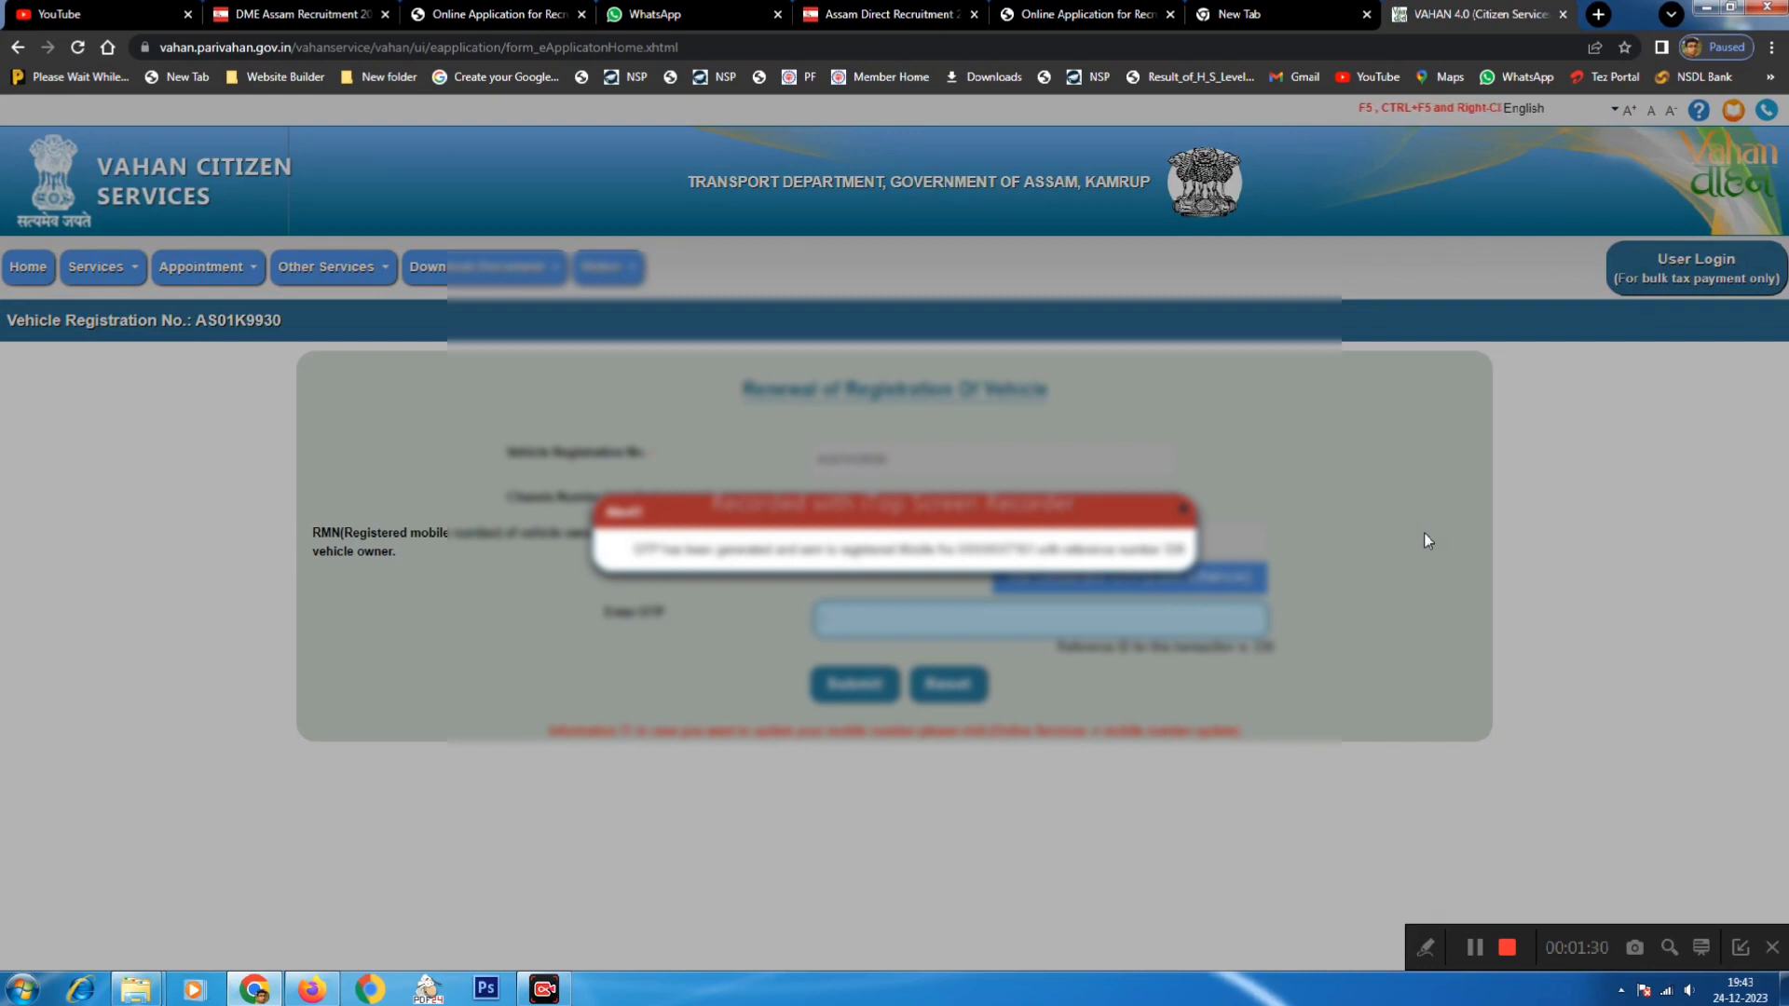
drag(654, 550, 1021, 552)
click(1193, 565)
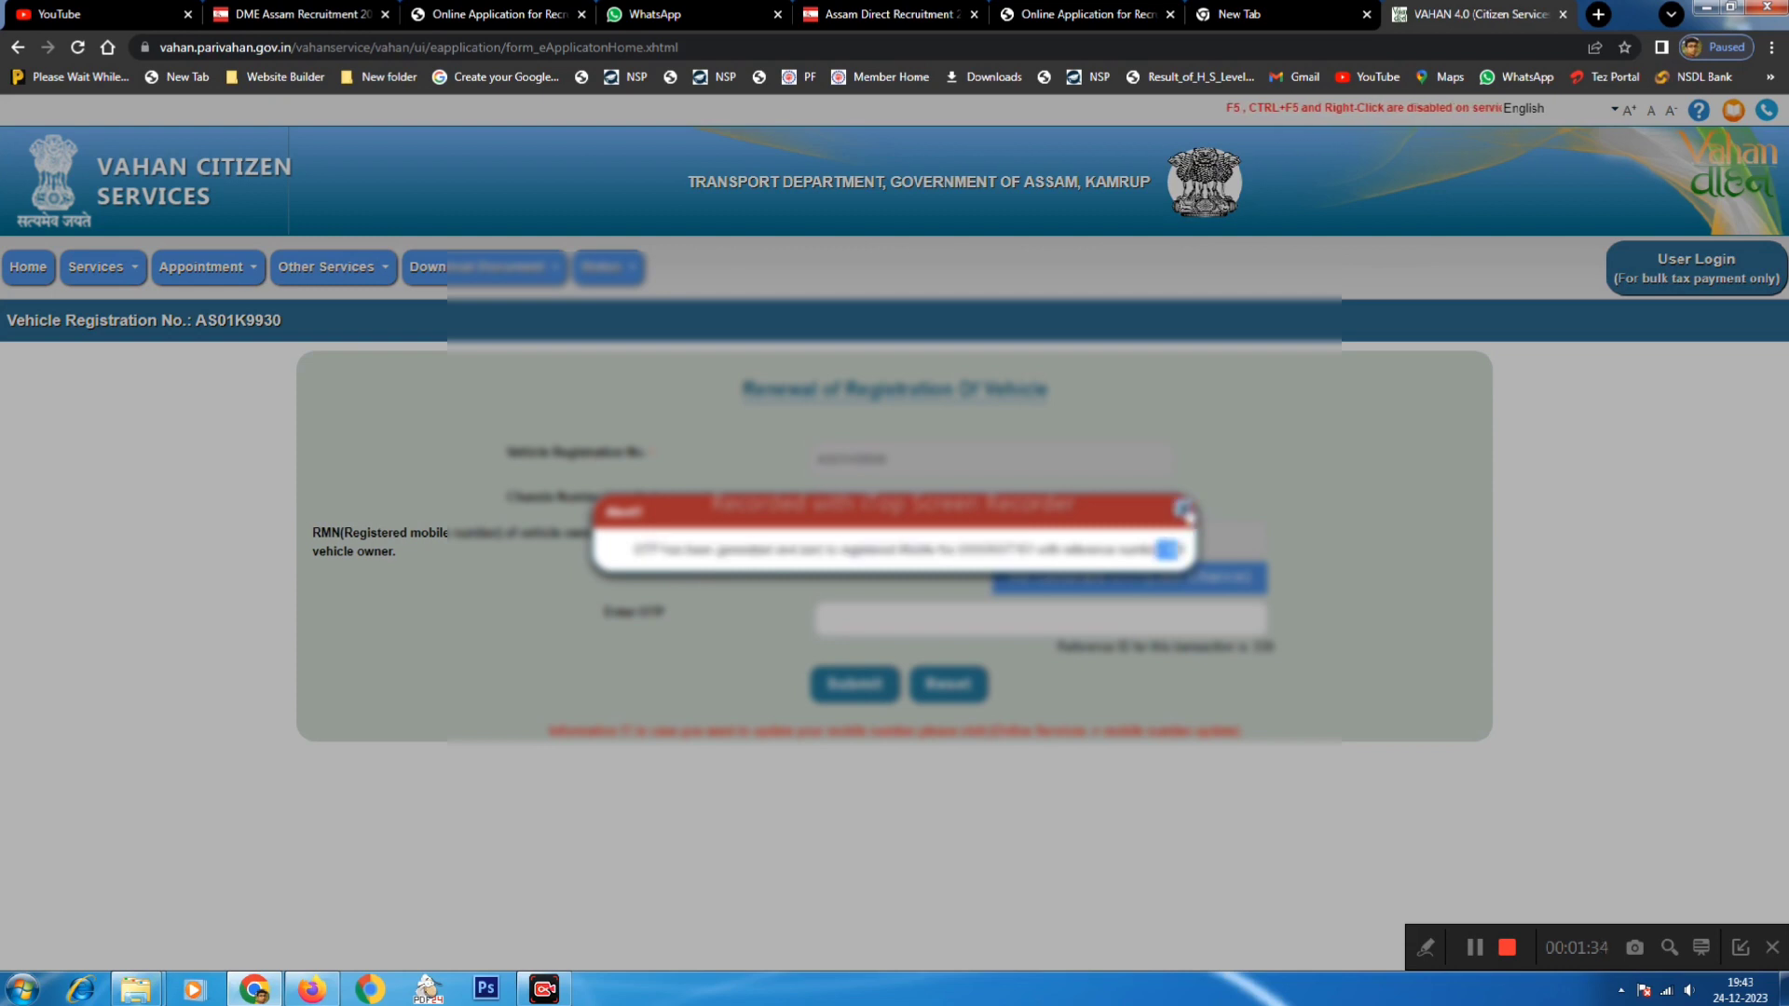
click(1184, 508)
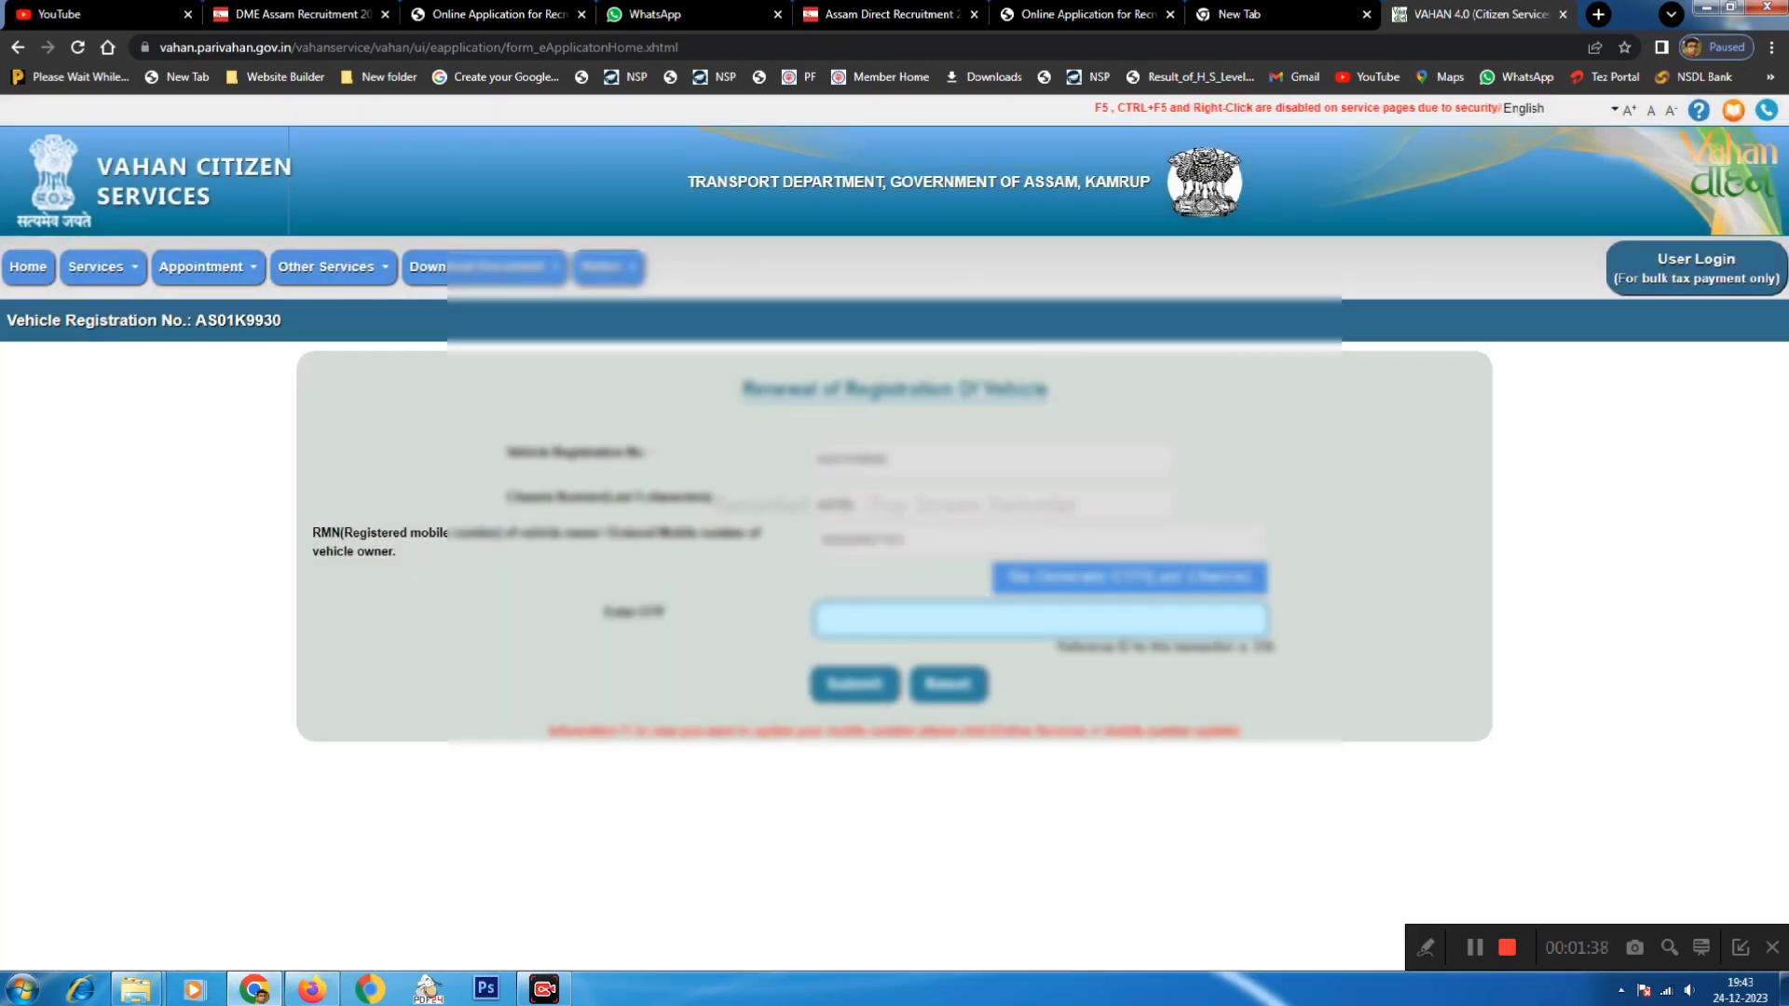
click(848, 687)
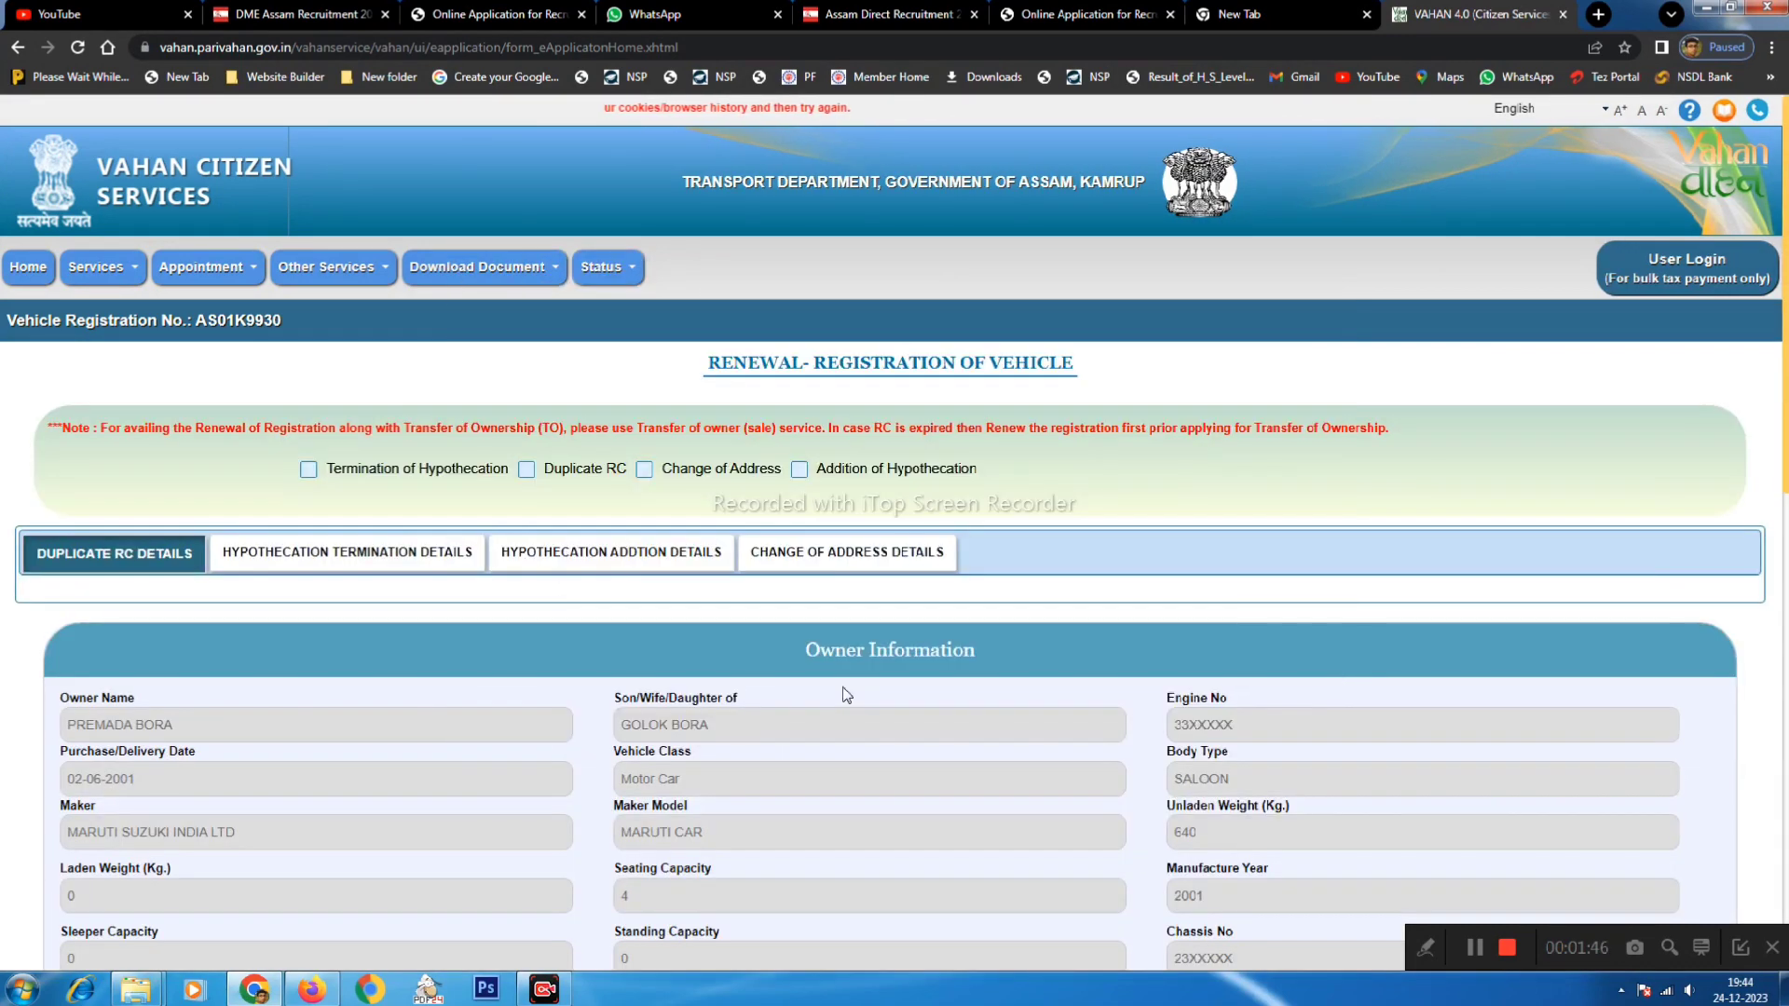
- Review the Fee Panel's Rs 20650 total and proceed to payment
scroll(647, 658, down, 10)
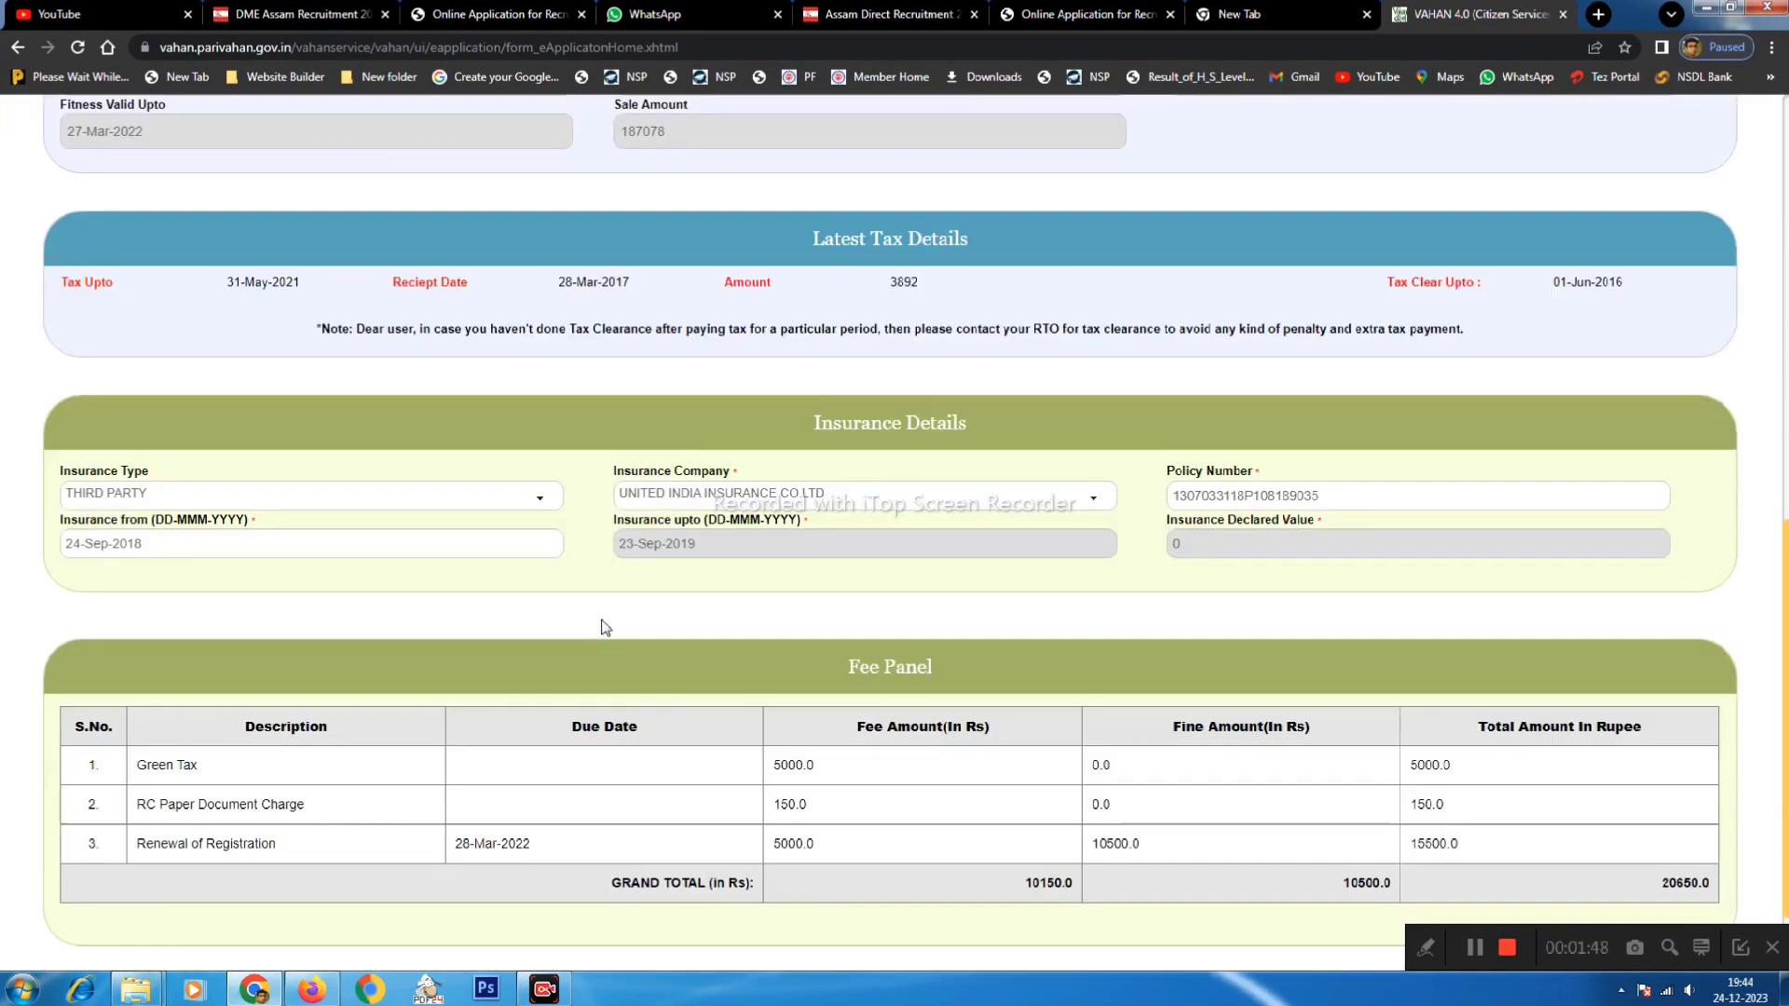
scroll(603, 628, down, 1)
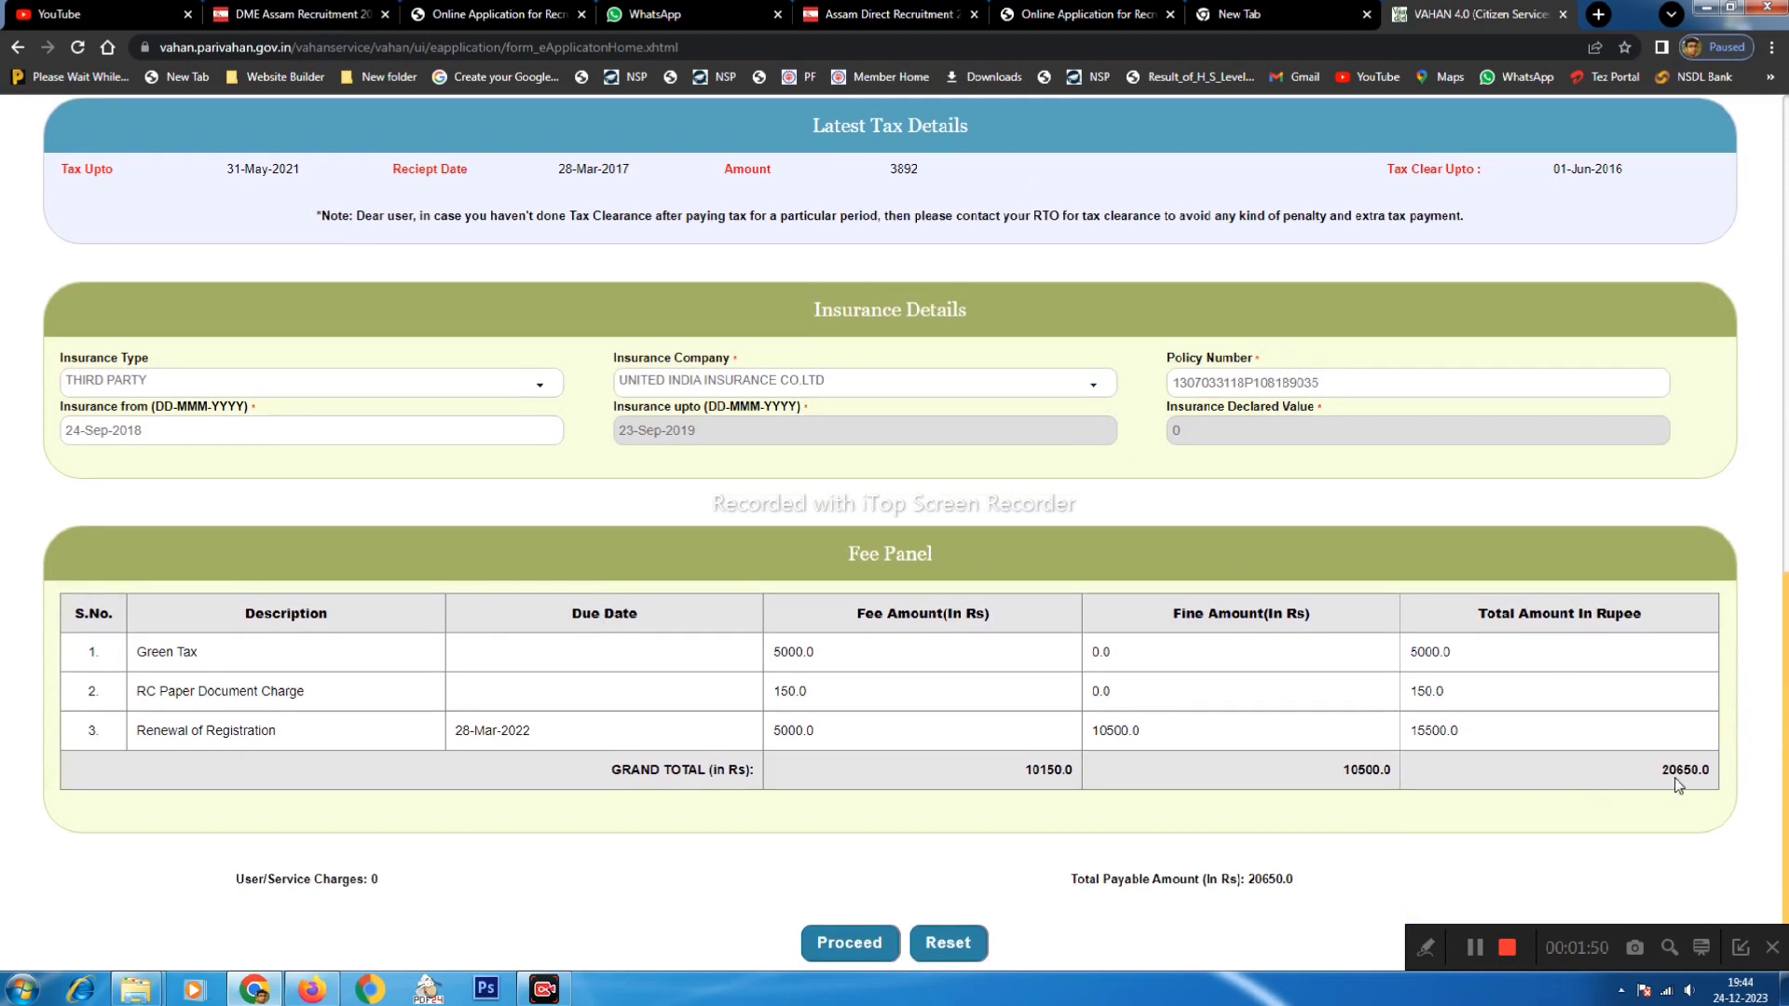
drag(1662, 782, 1726, 778)
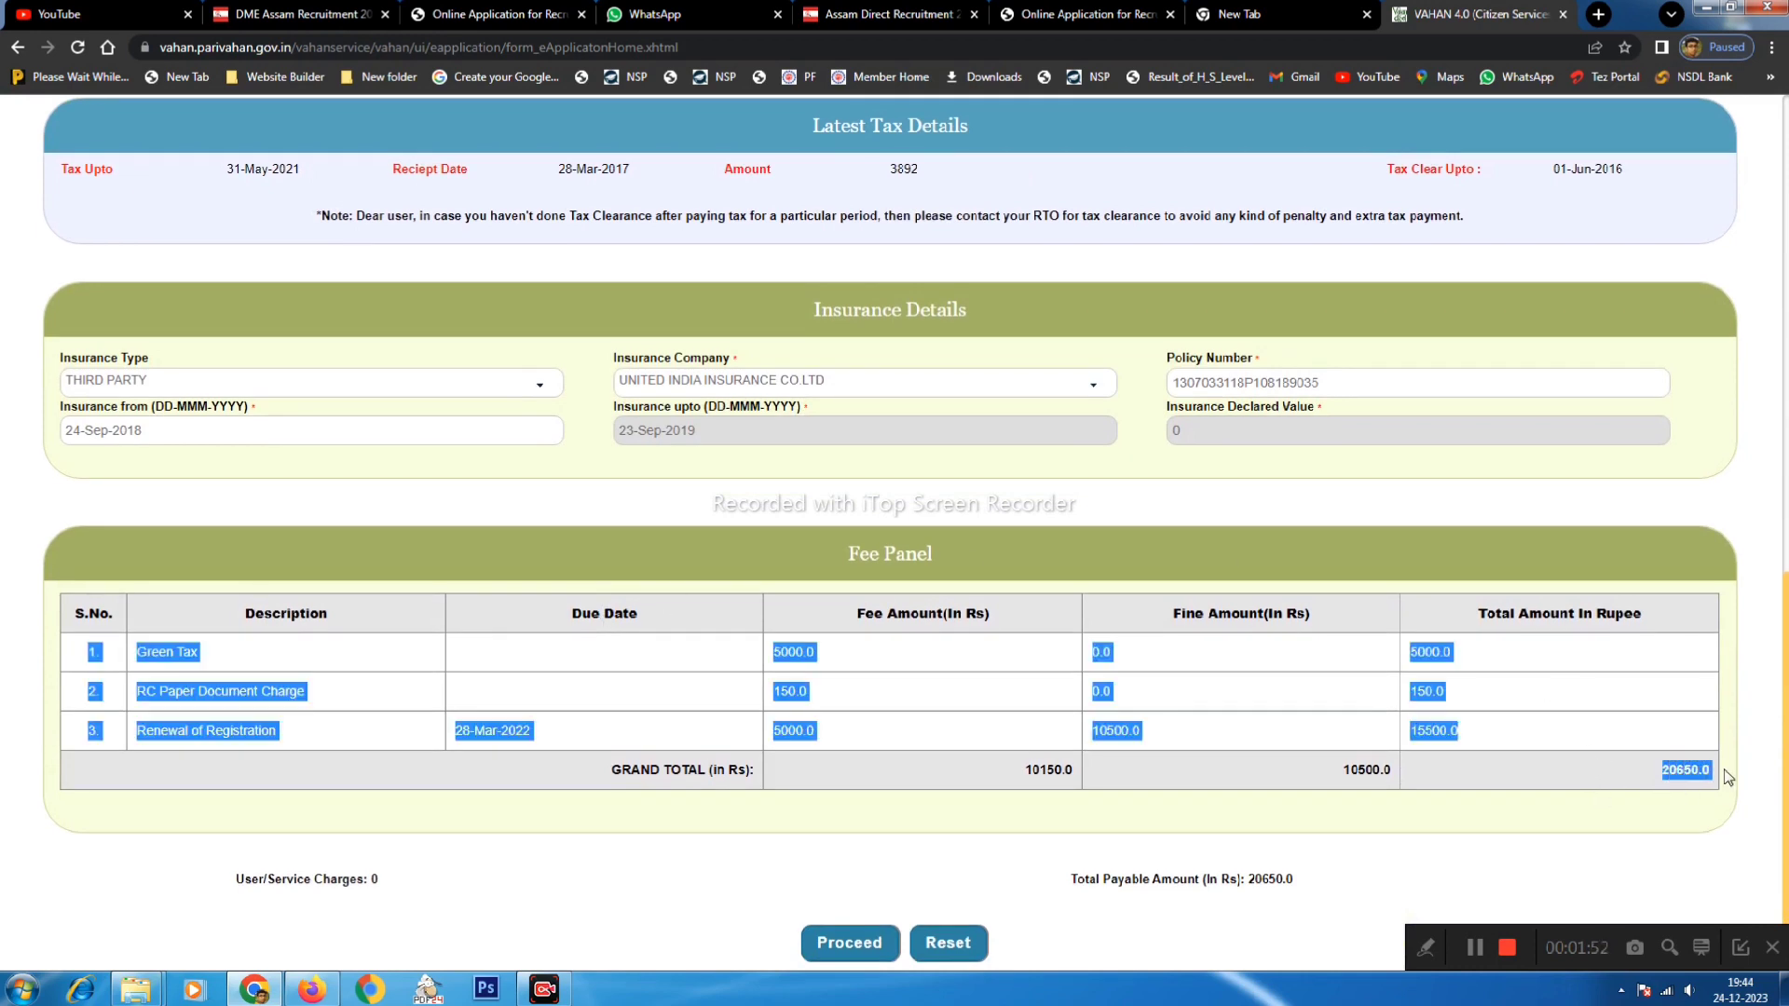
click(881, 946)
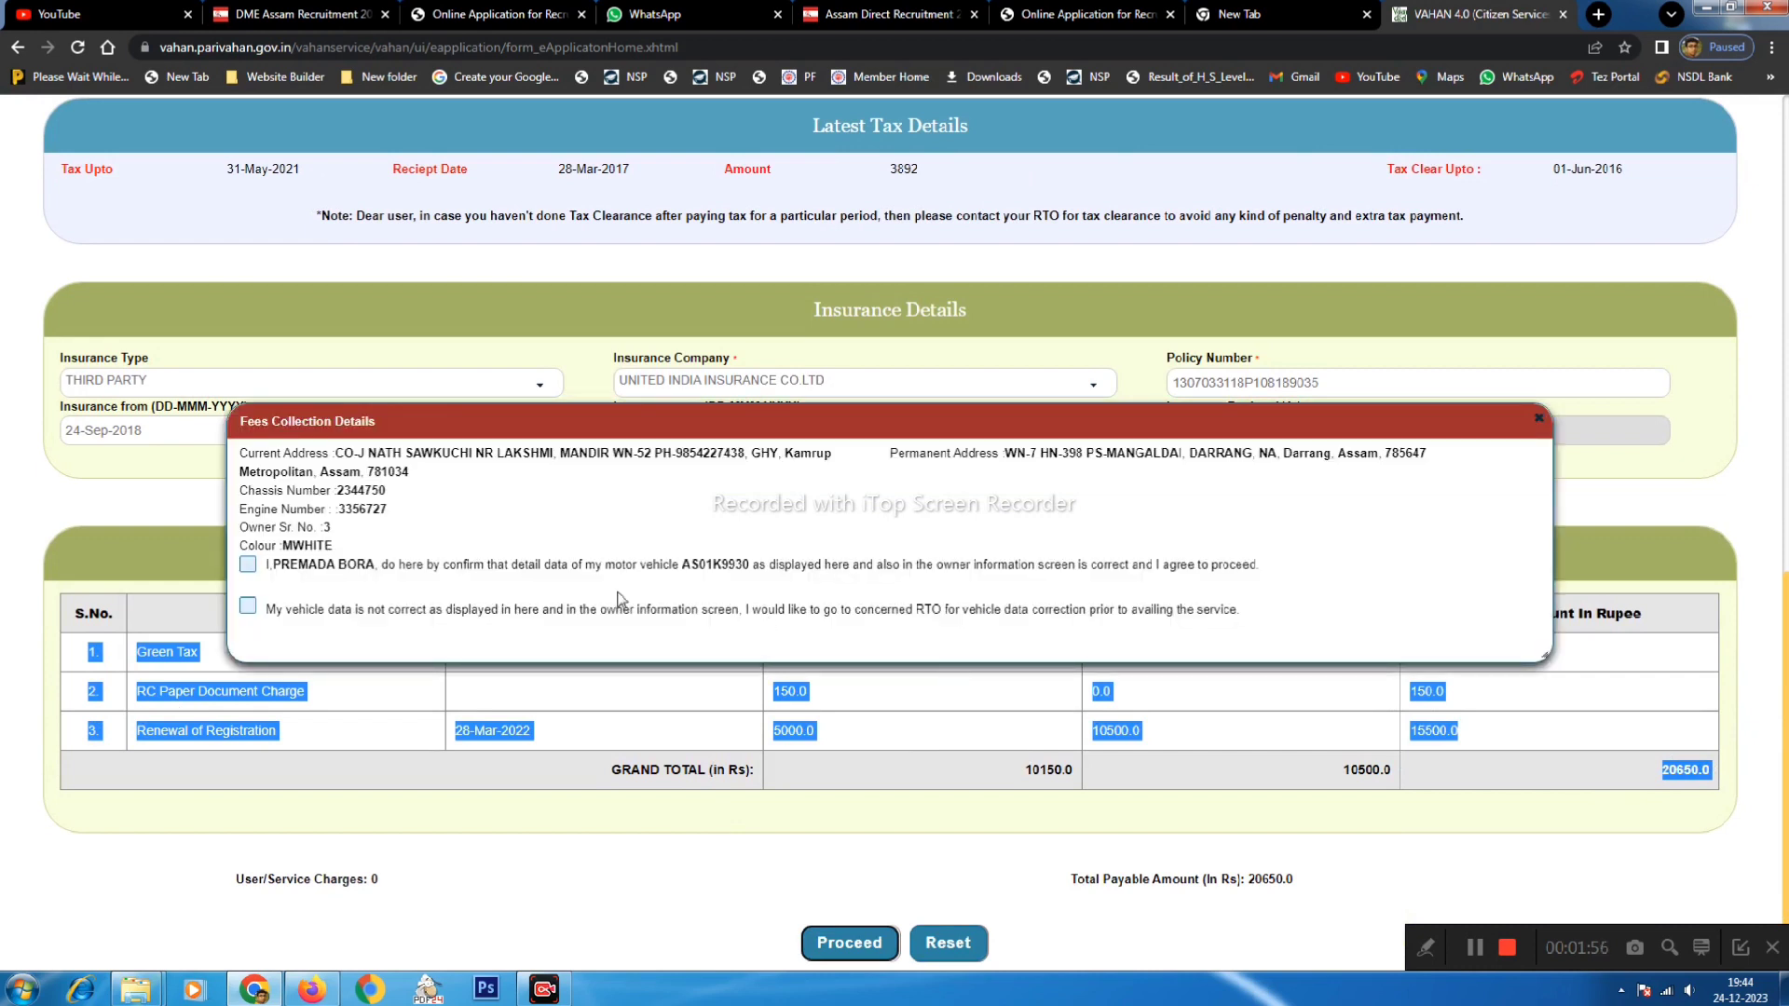
- Tick the owner's data confirmation and confirm payment of the Rs 20650.0 total fee
click(247, 567)
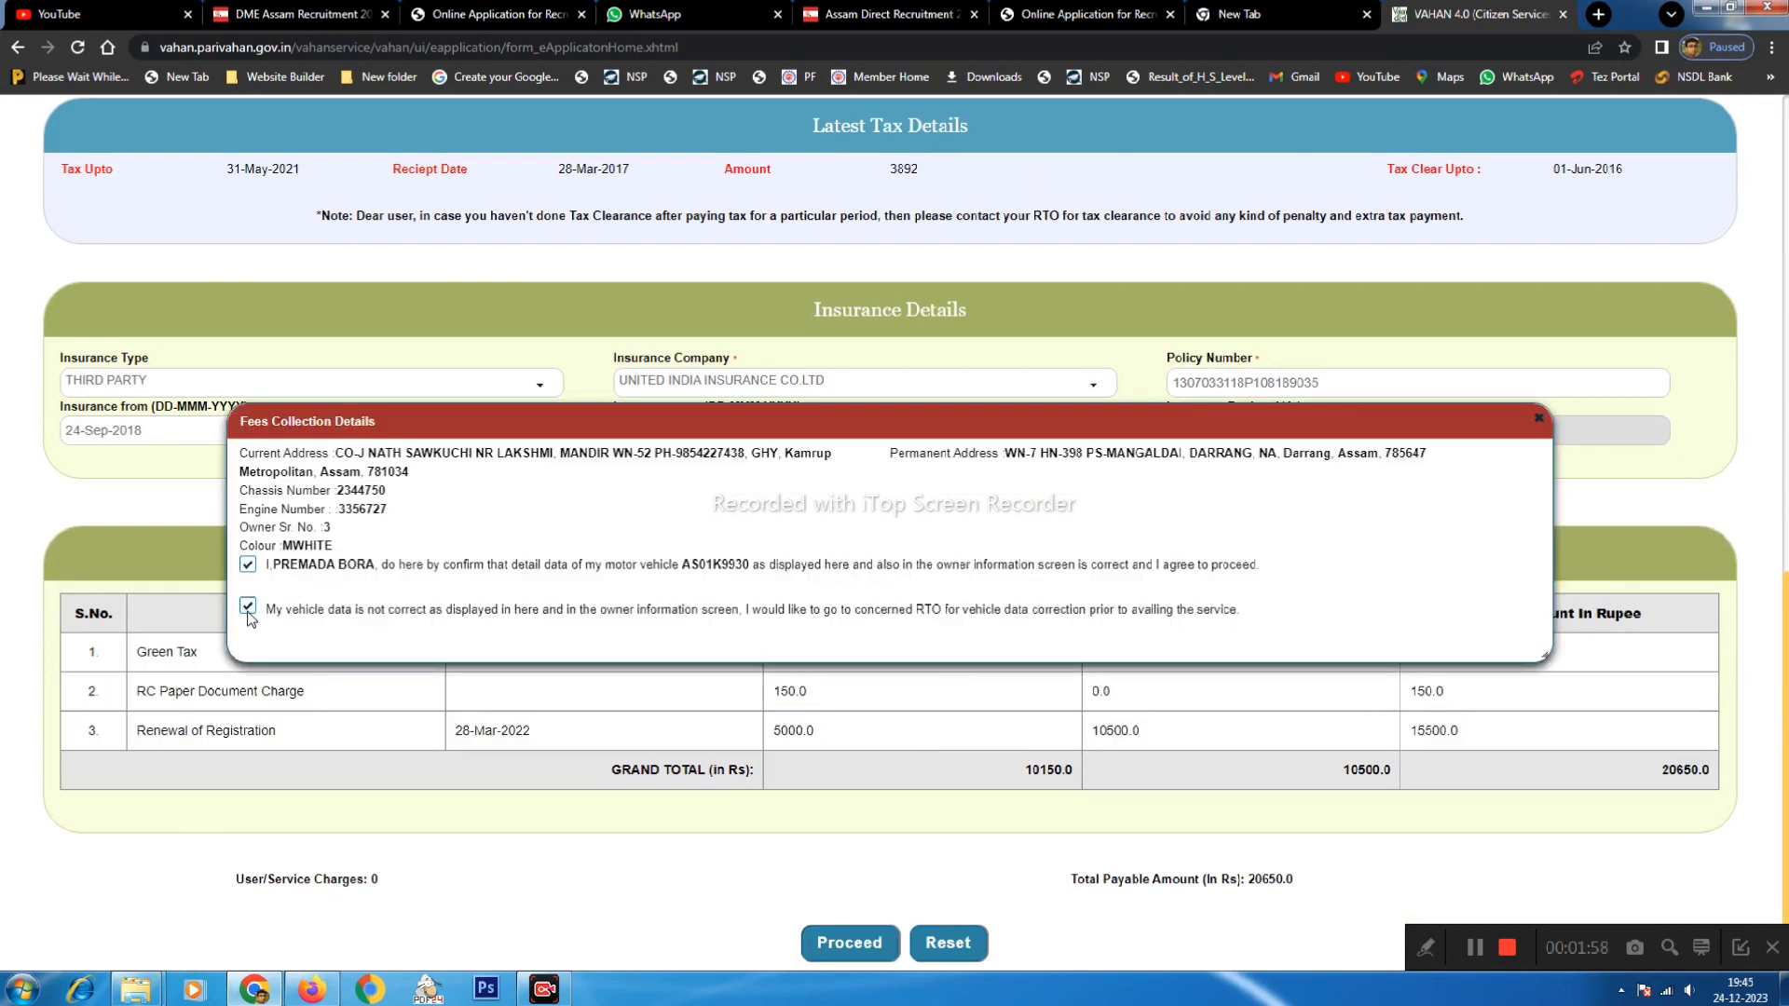
click(908, 644)
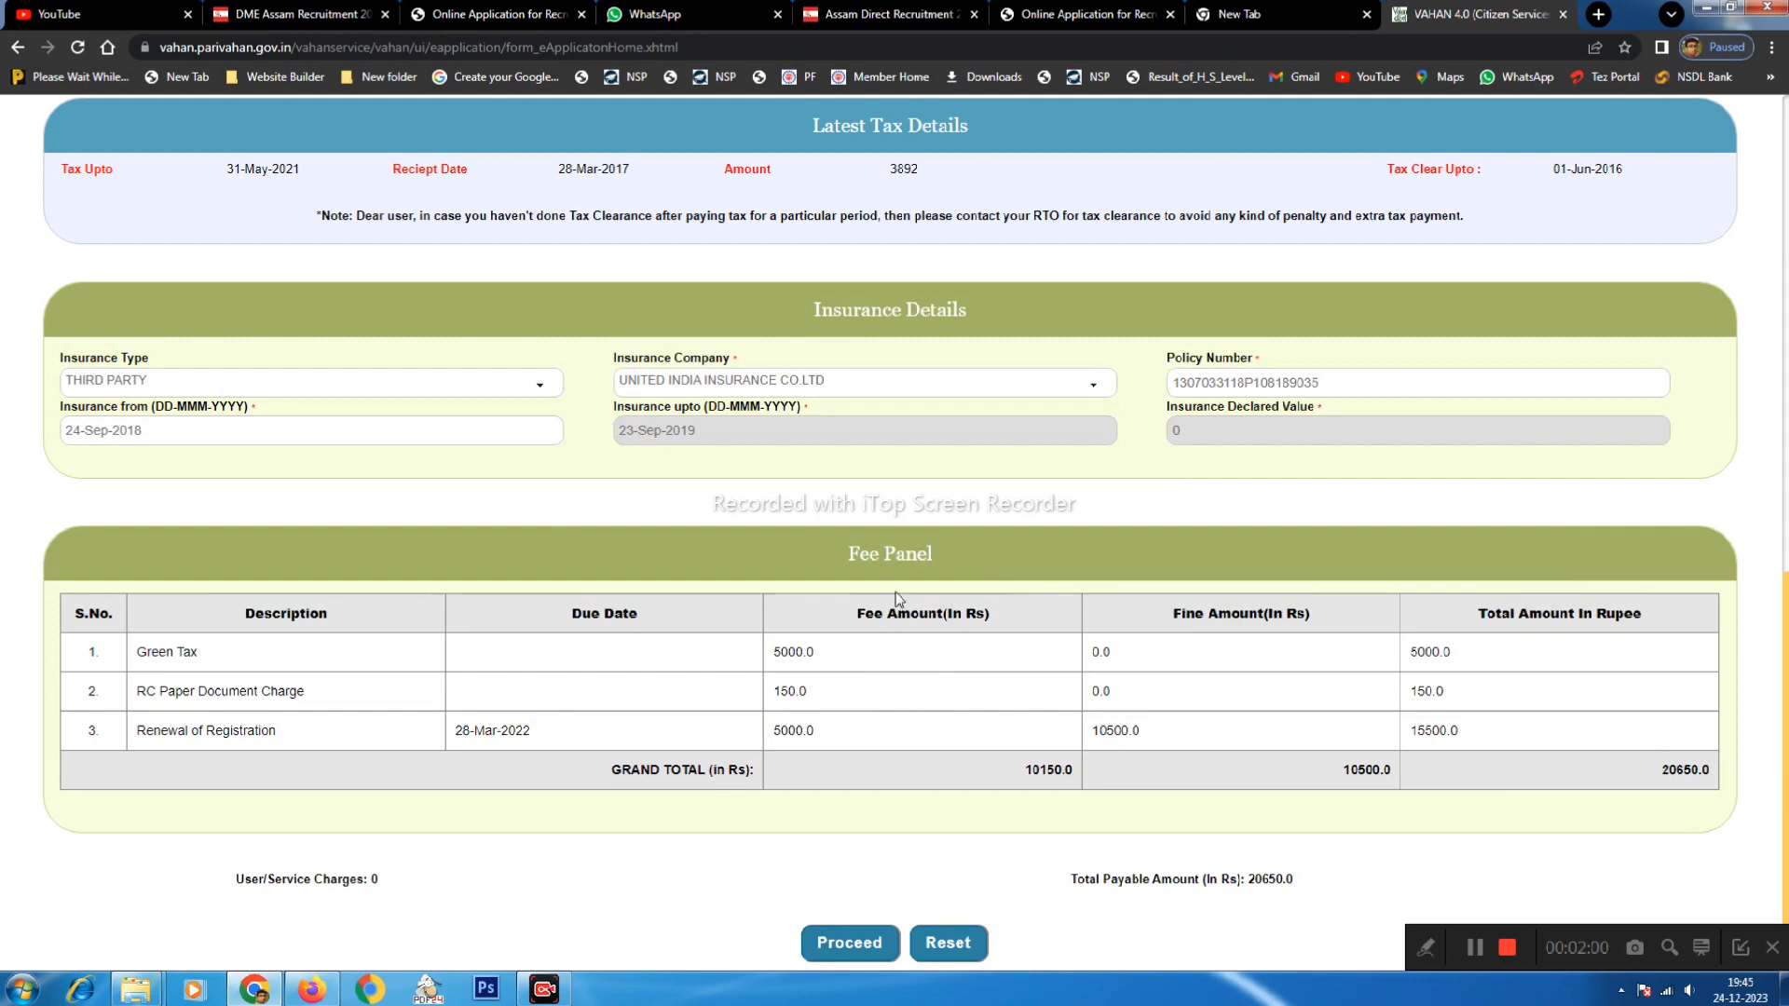
click(829, 943)
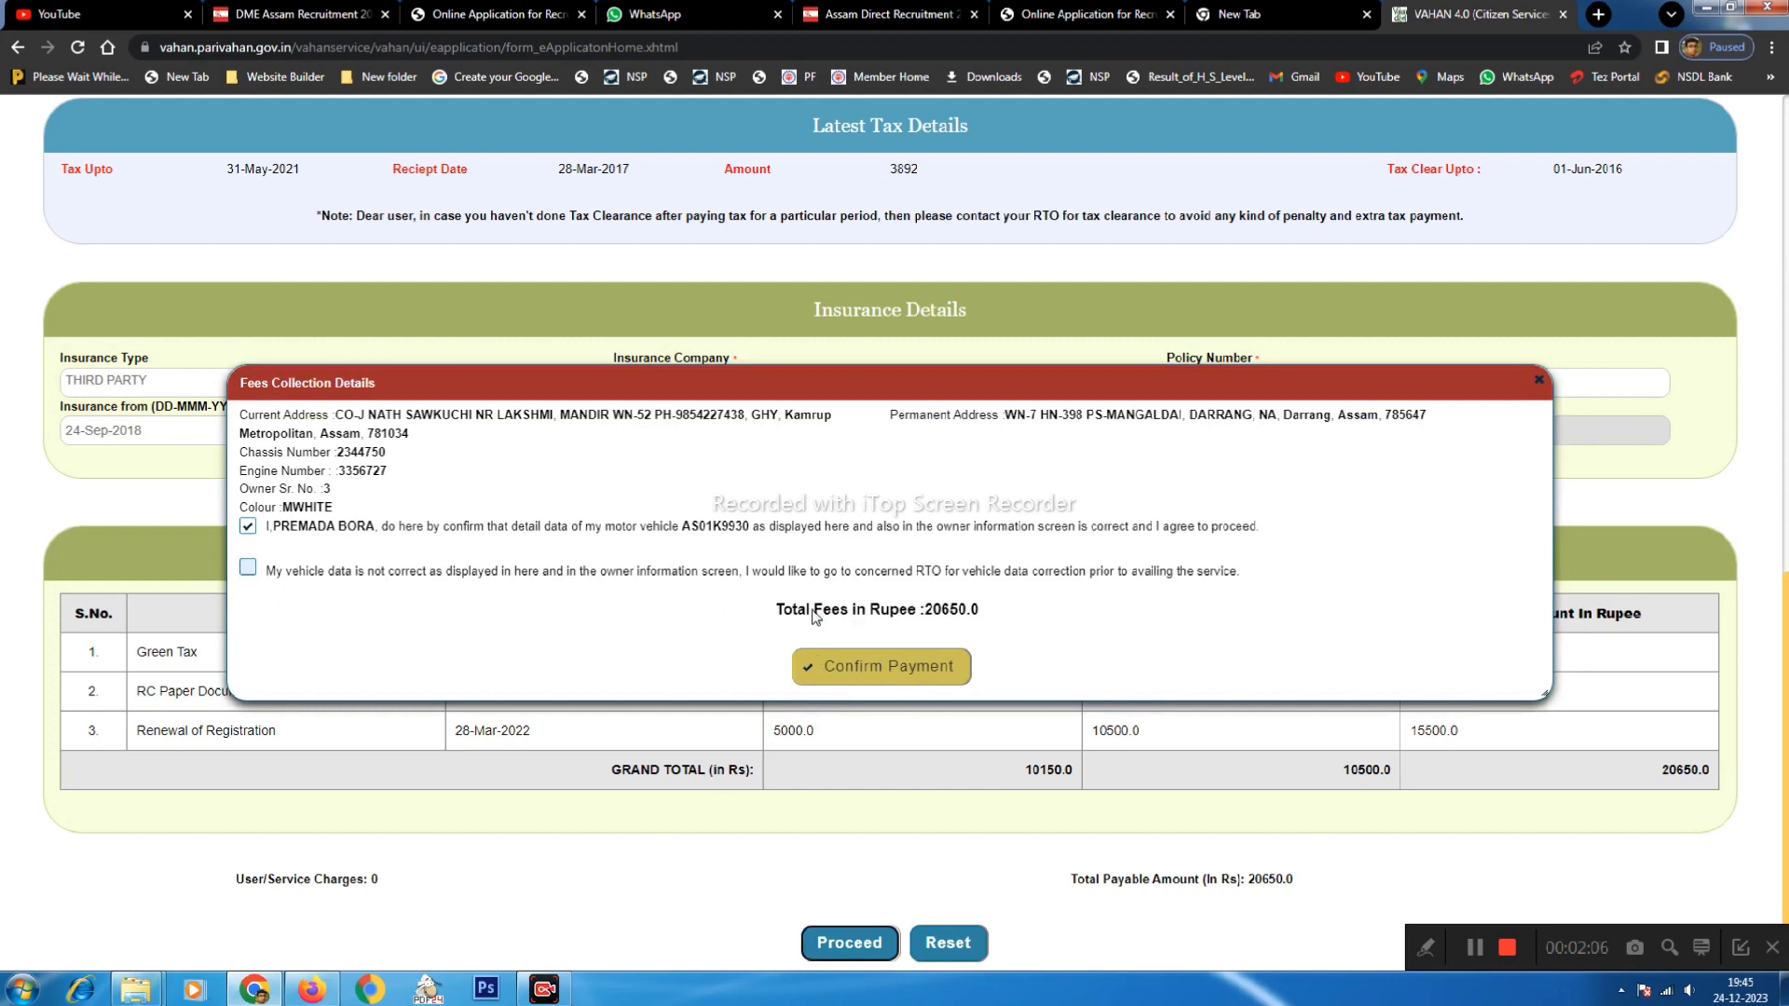
drag(812, 610, 925, 612)
drag(267, 527, 519, 527)
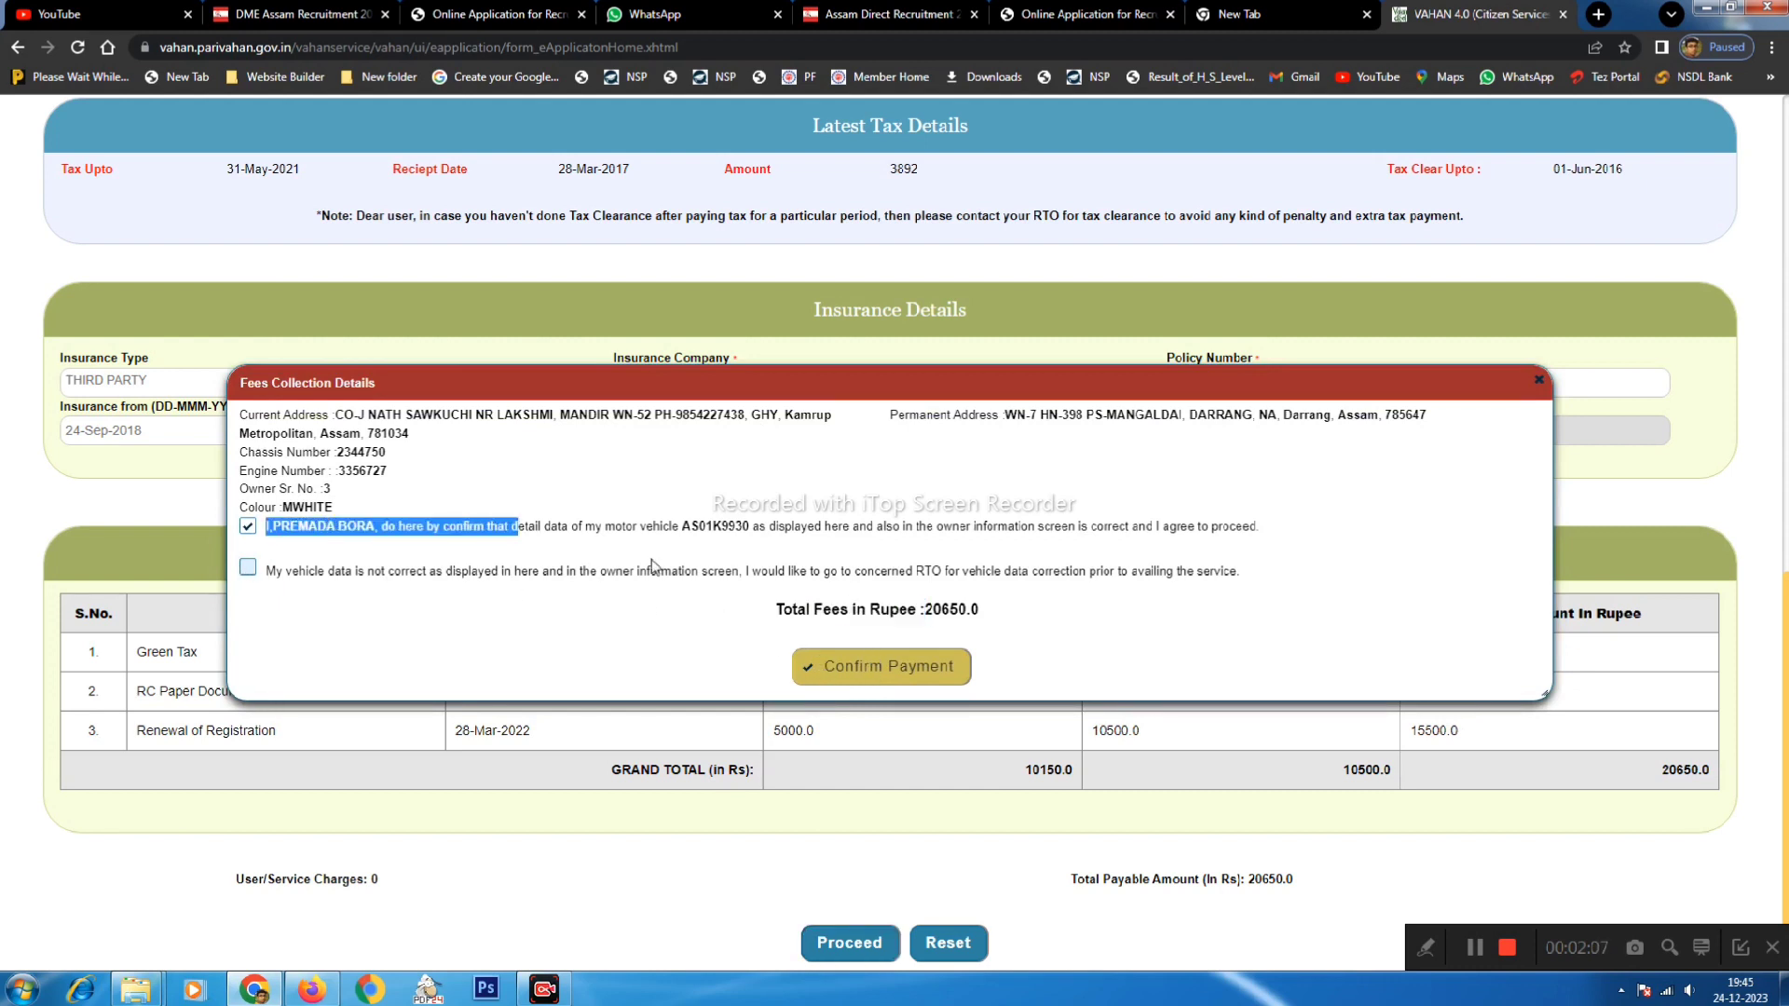
click(881, 669)
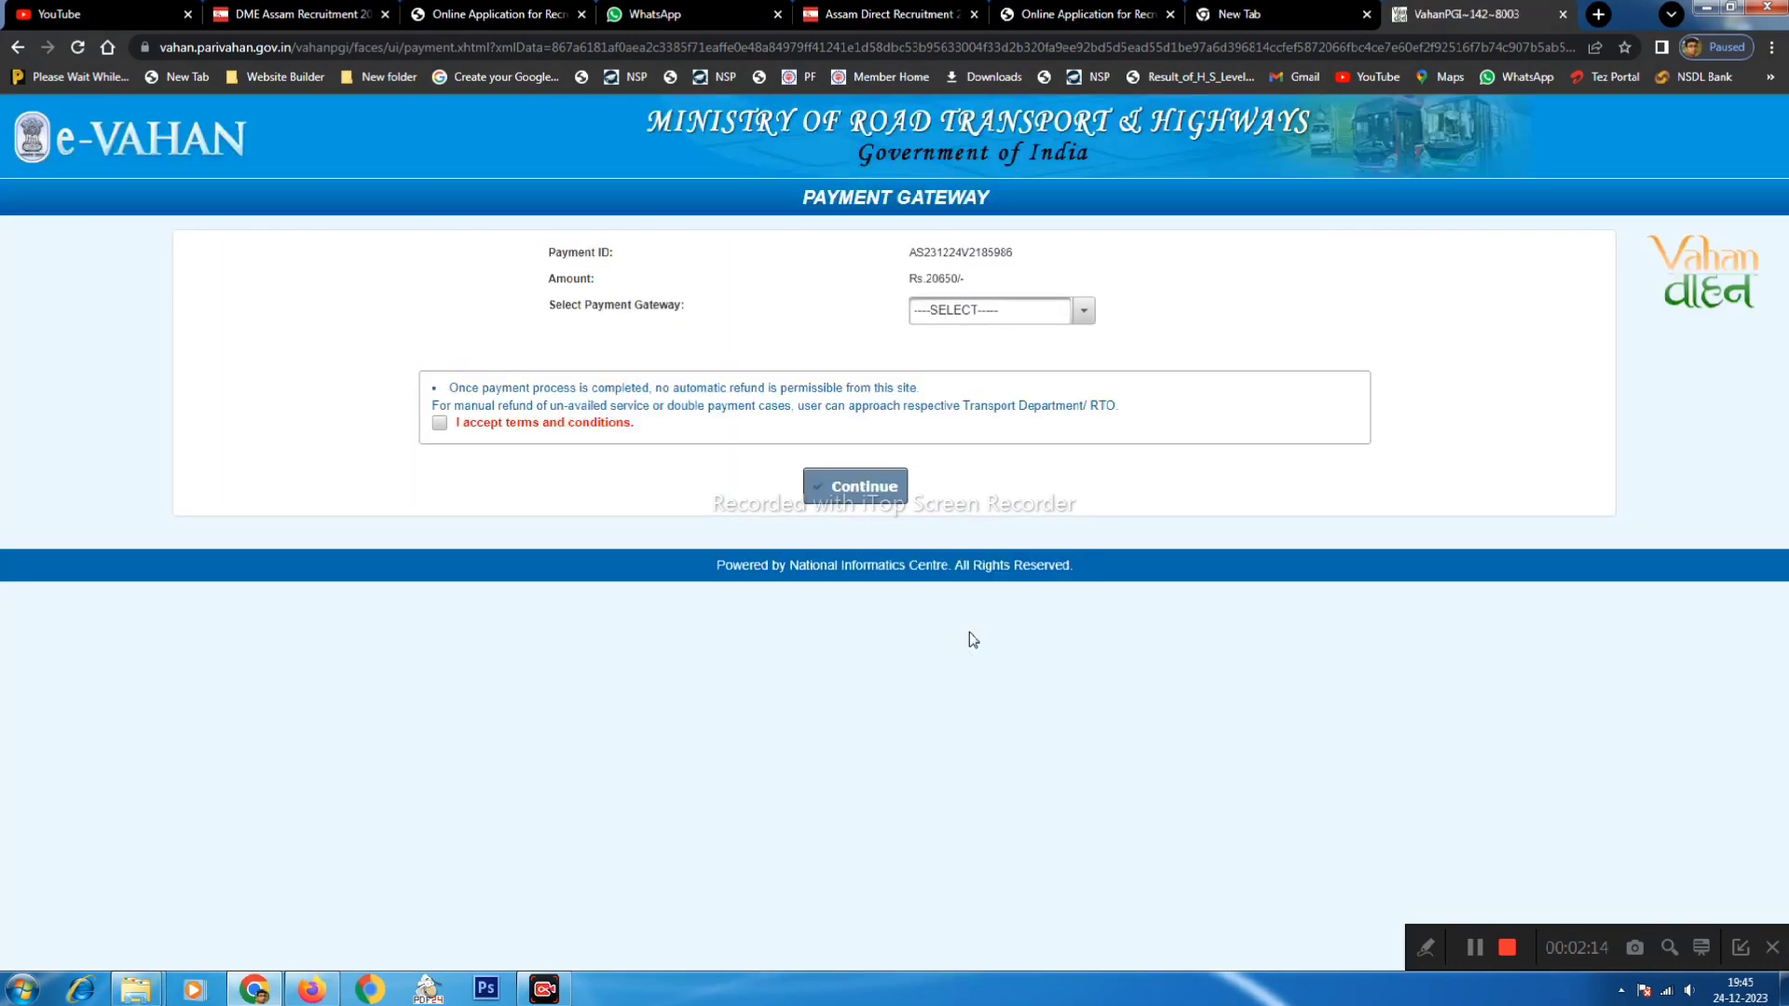
- Select E-GRAS as the payment gateway, accept the terms and conditions, and continue
click(951, 313)
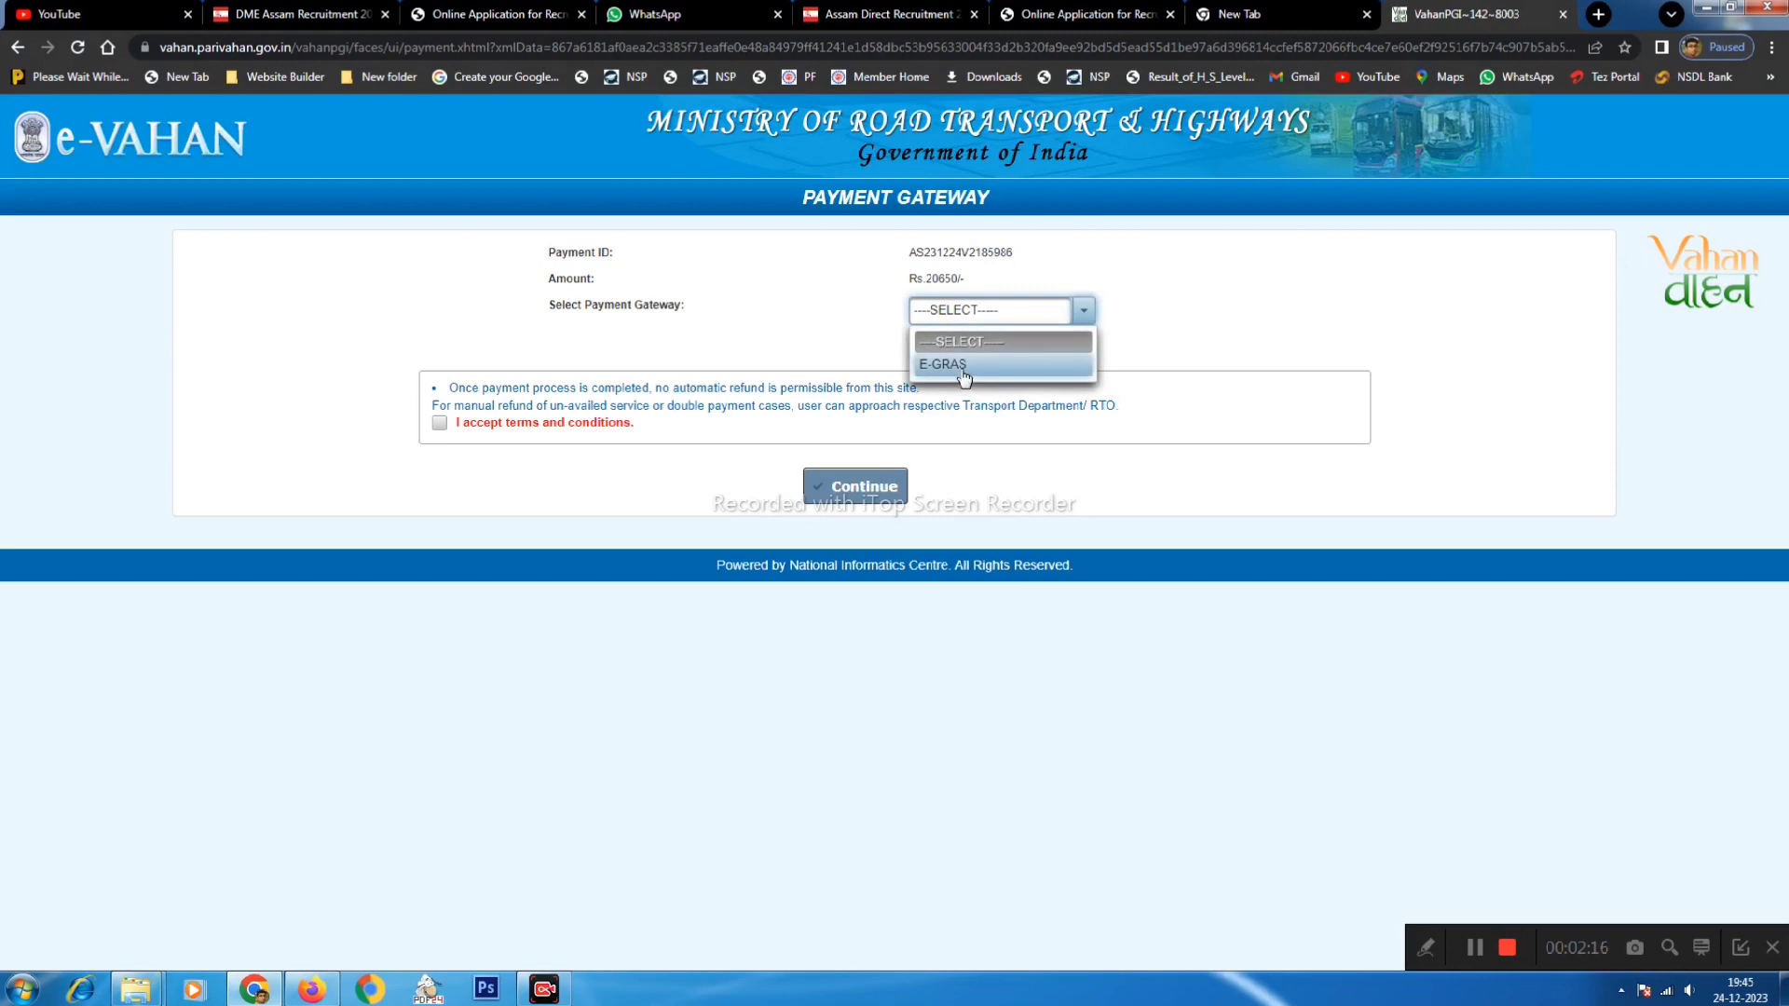
click(951, 363)
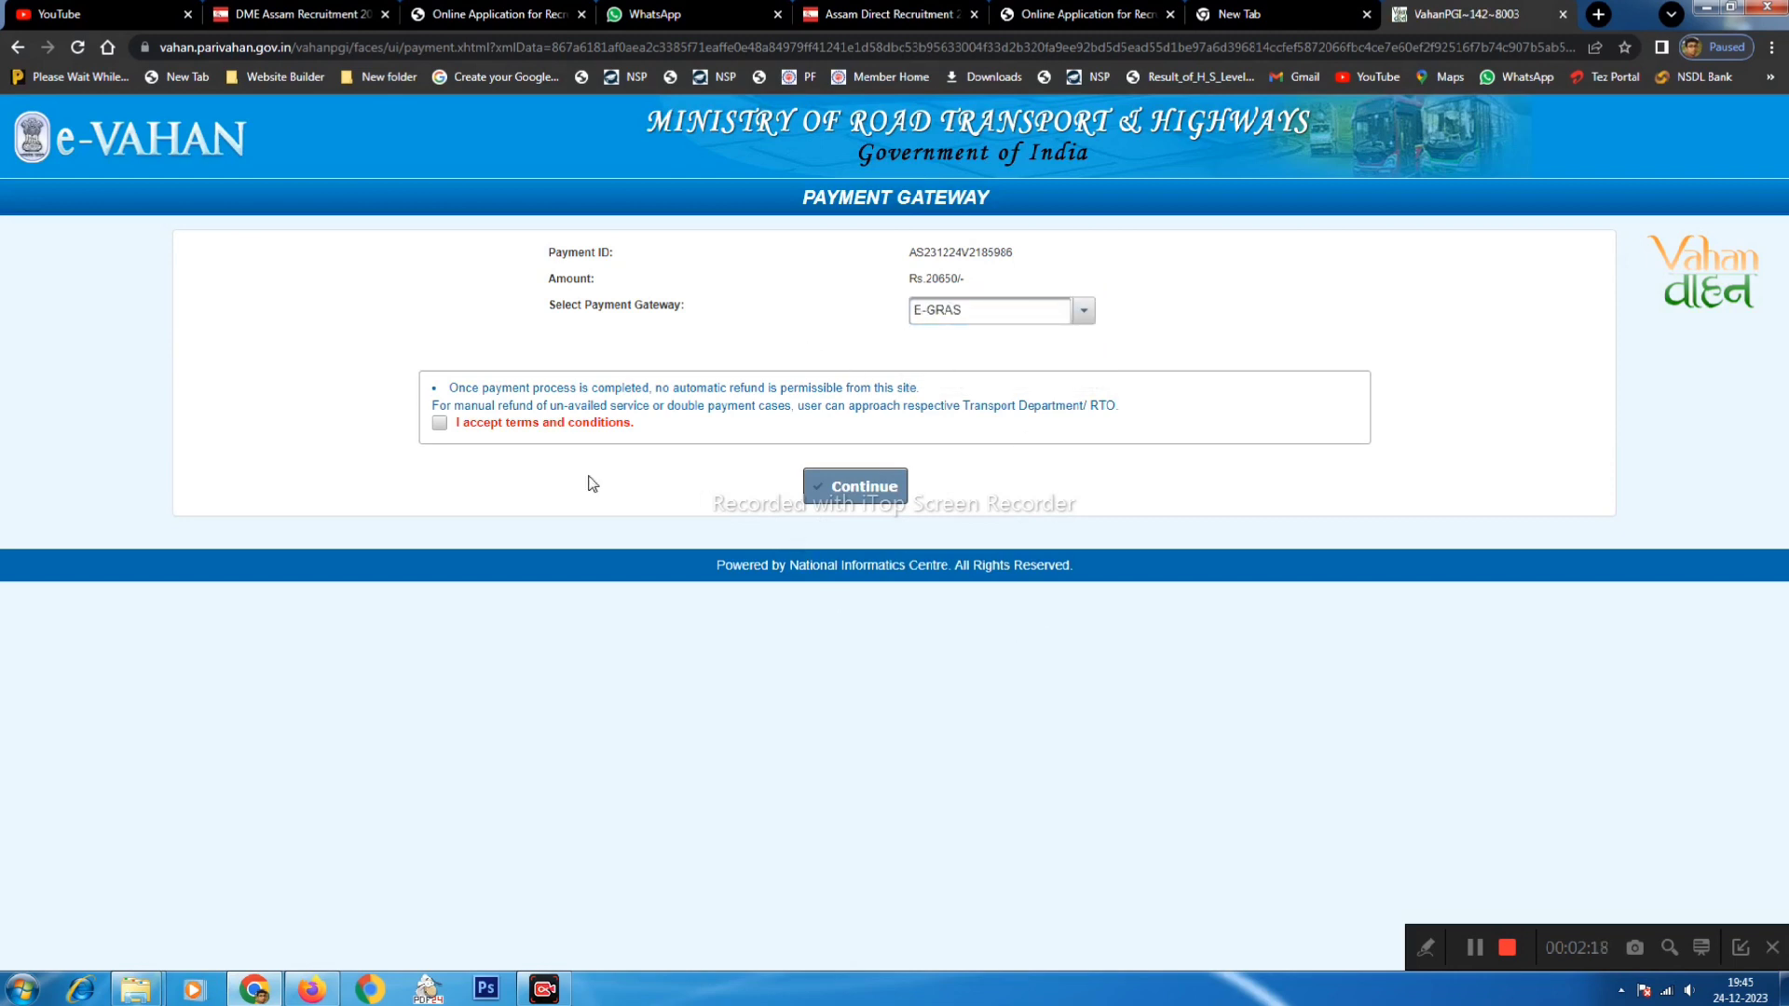
click(442, 425)
click(840, 495)
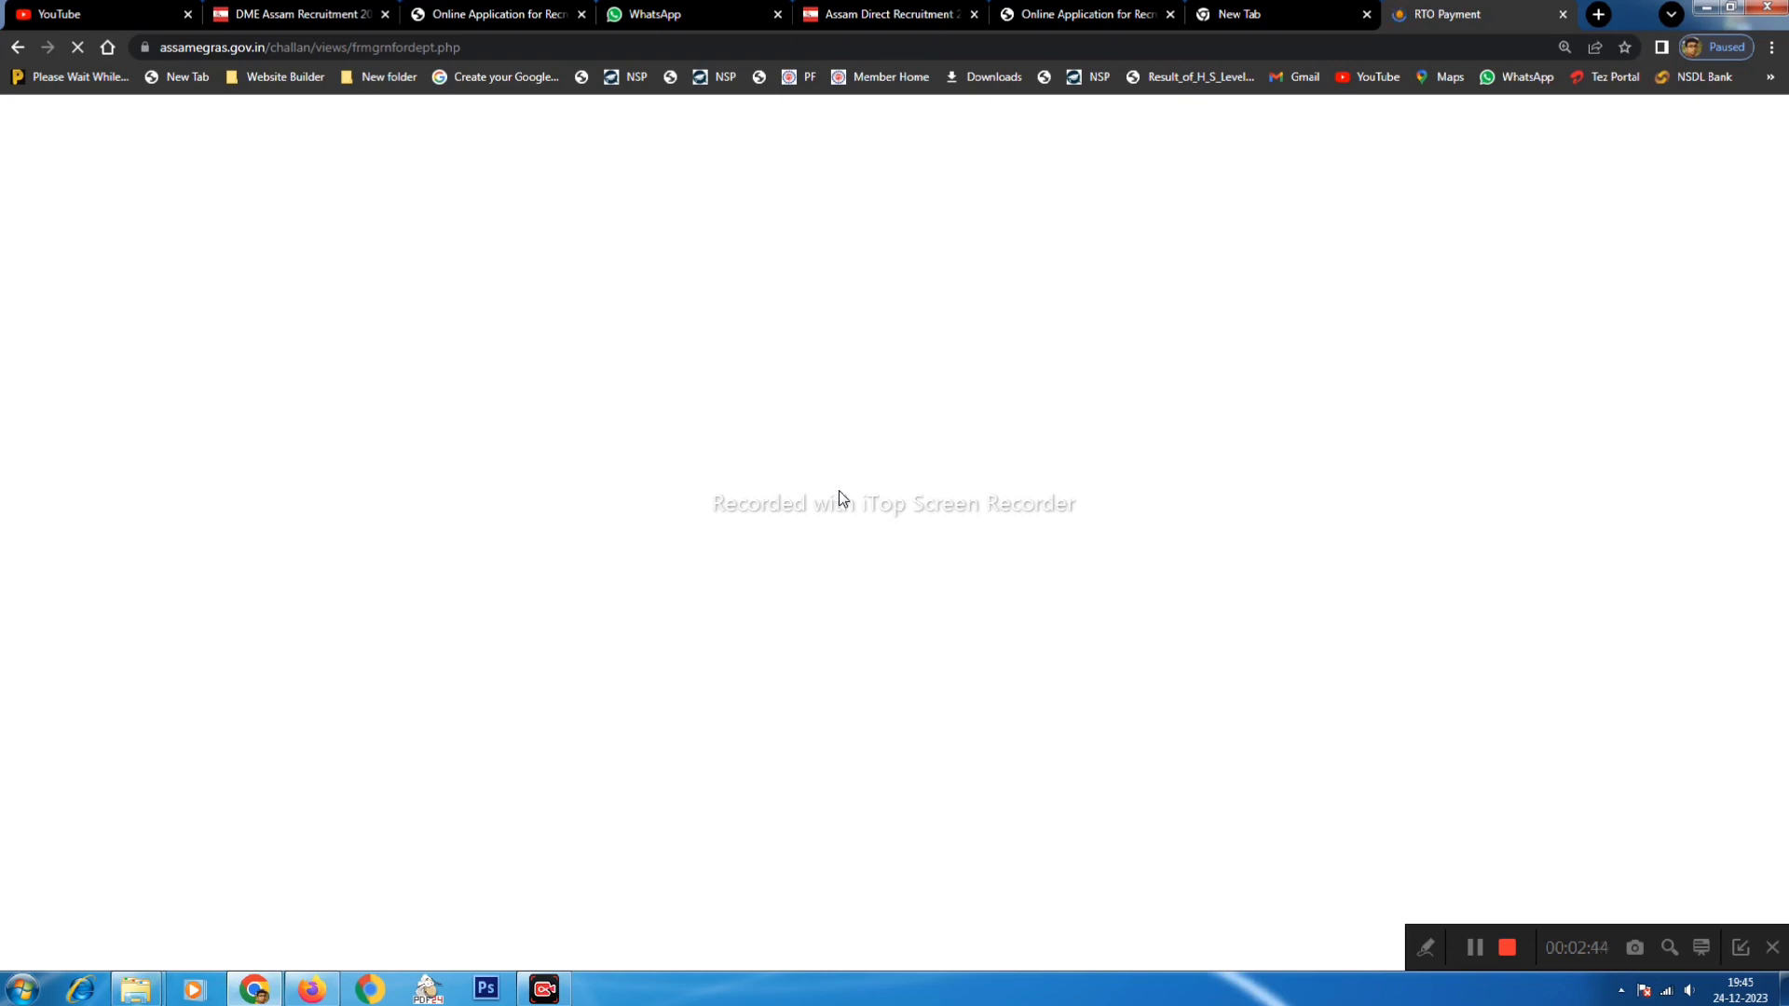
- Pay the ₹20650 challan via Payment Gateway with AXIS EASYPAY (No Charges), agreeing to the refund terms
scroll(784, 520, down, 2)
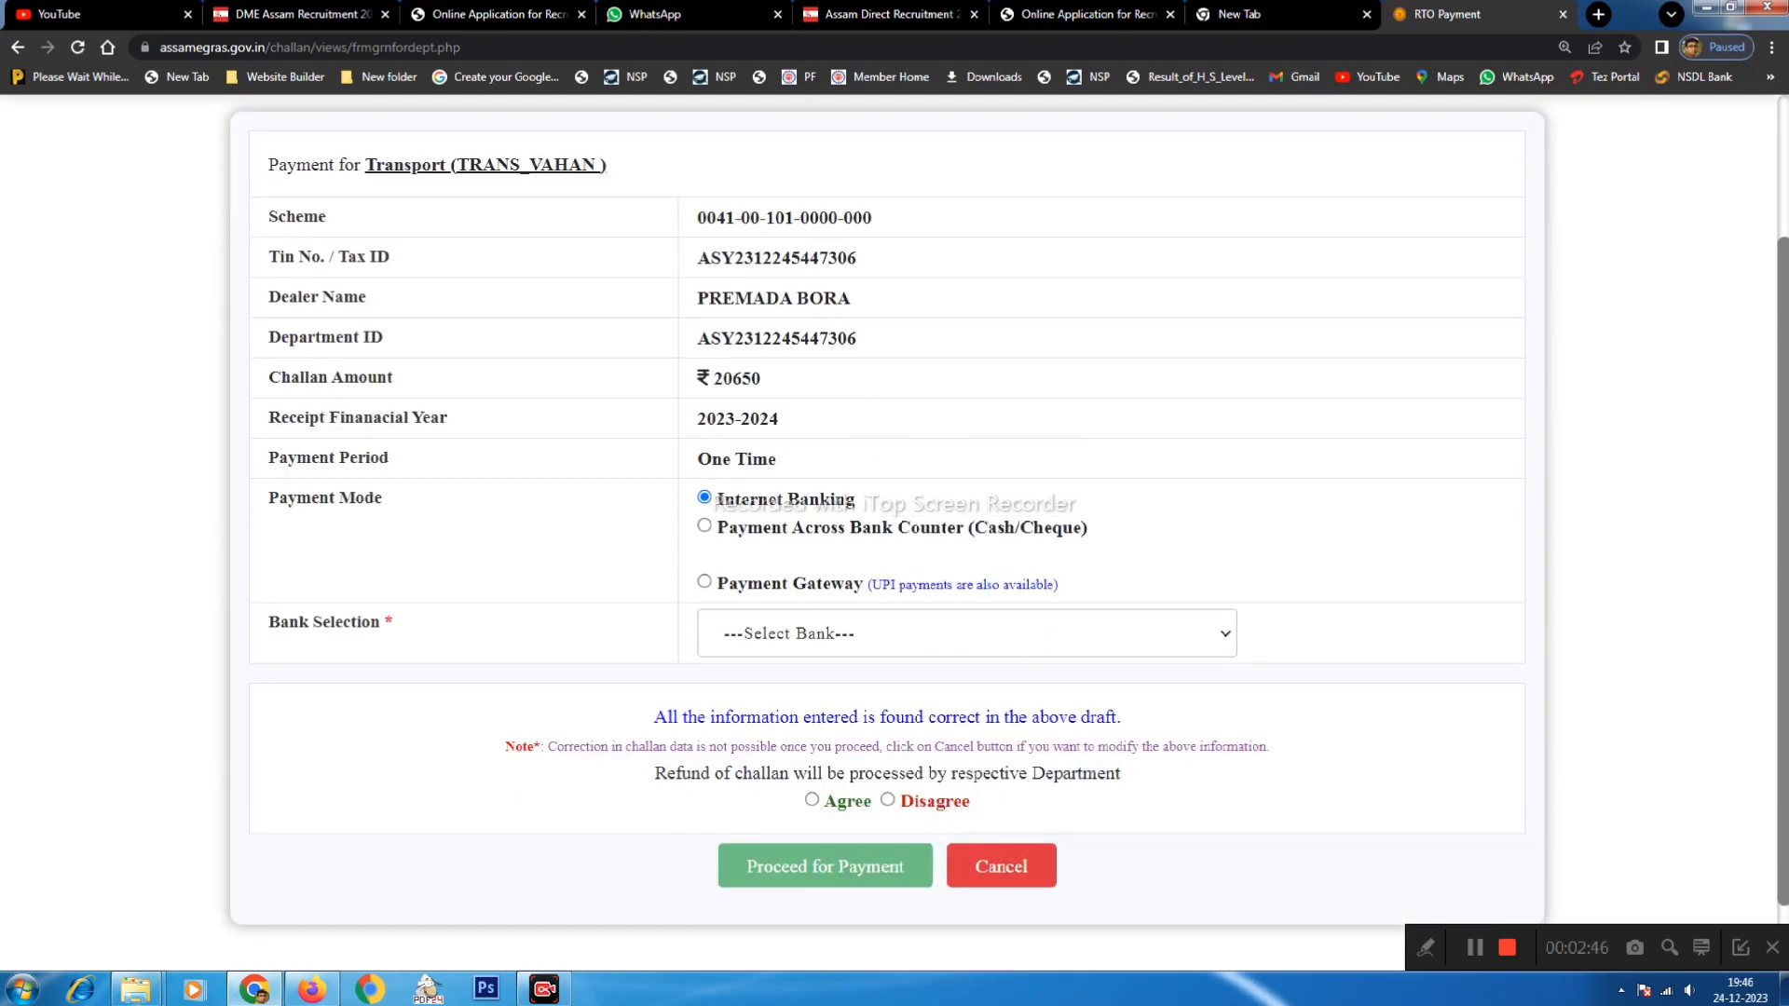
drag(736, 500, 808, 500)
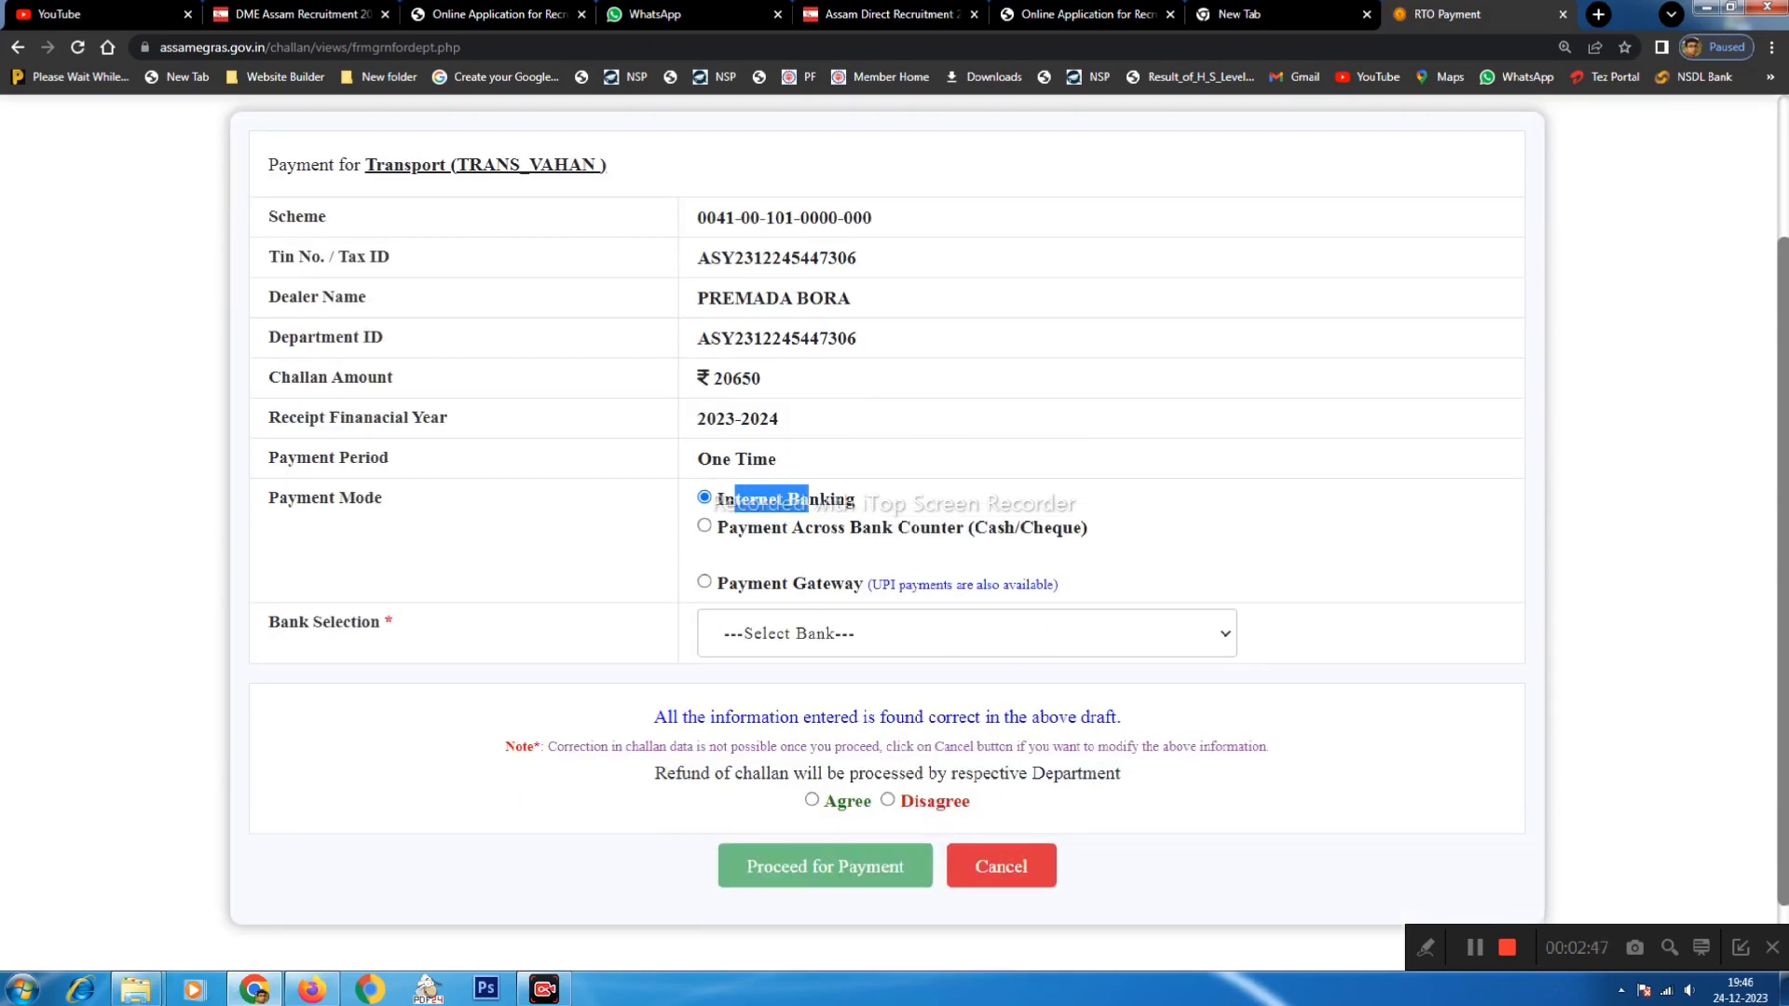
click(704, 582)
click(794, 635)
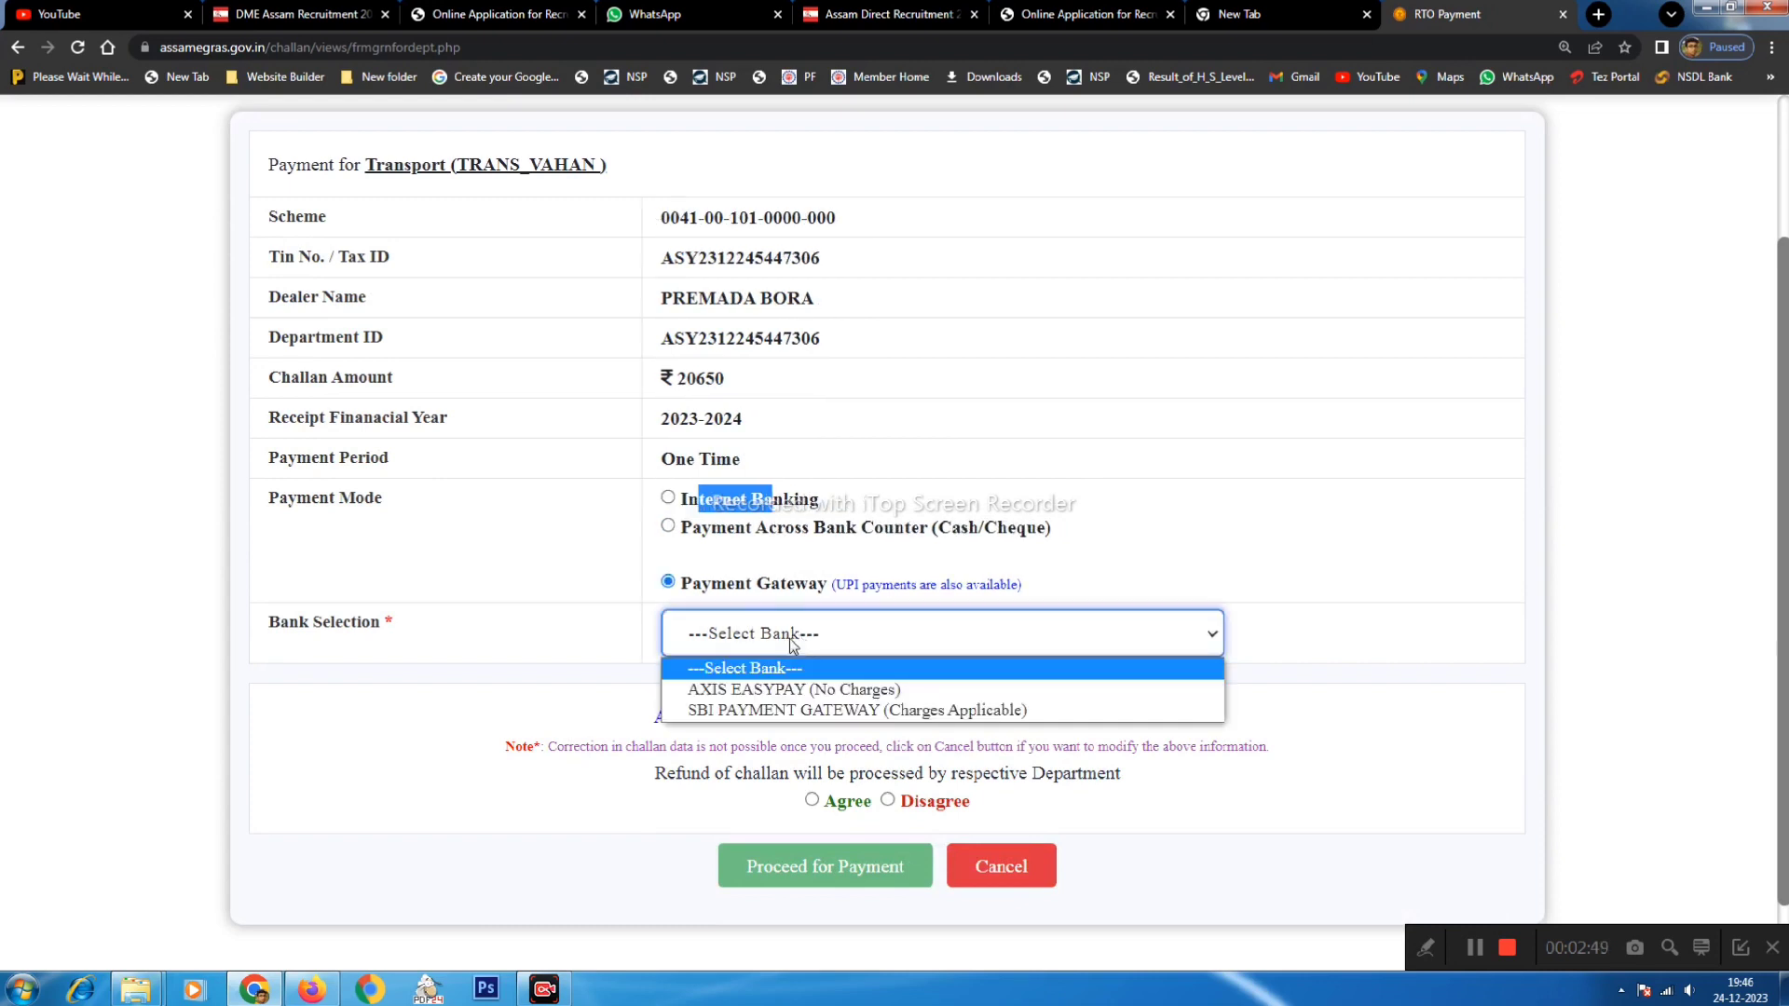
click(782, 690)
scroll(658, 615, down, 1)
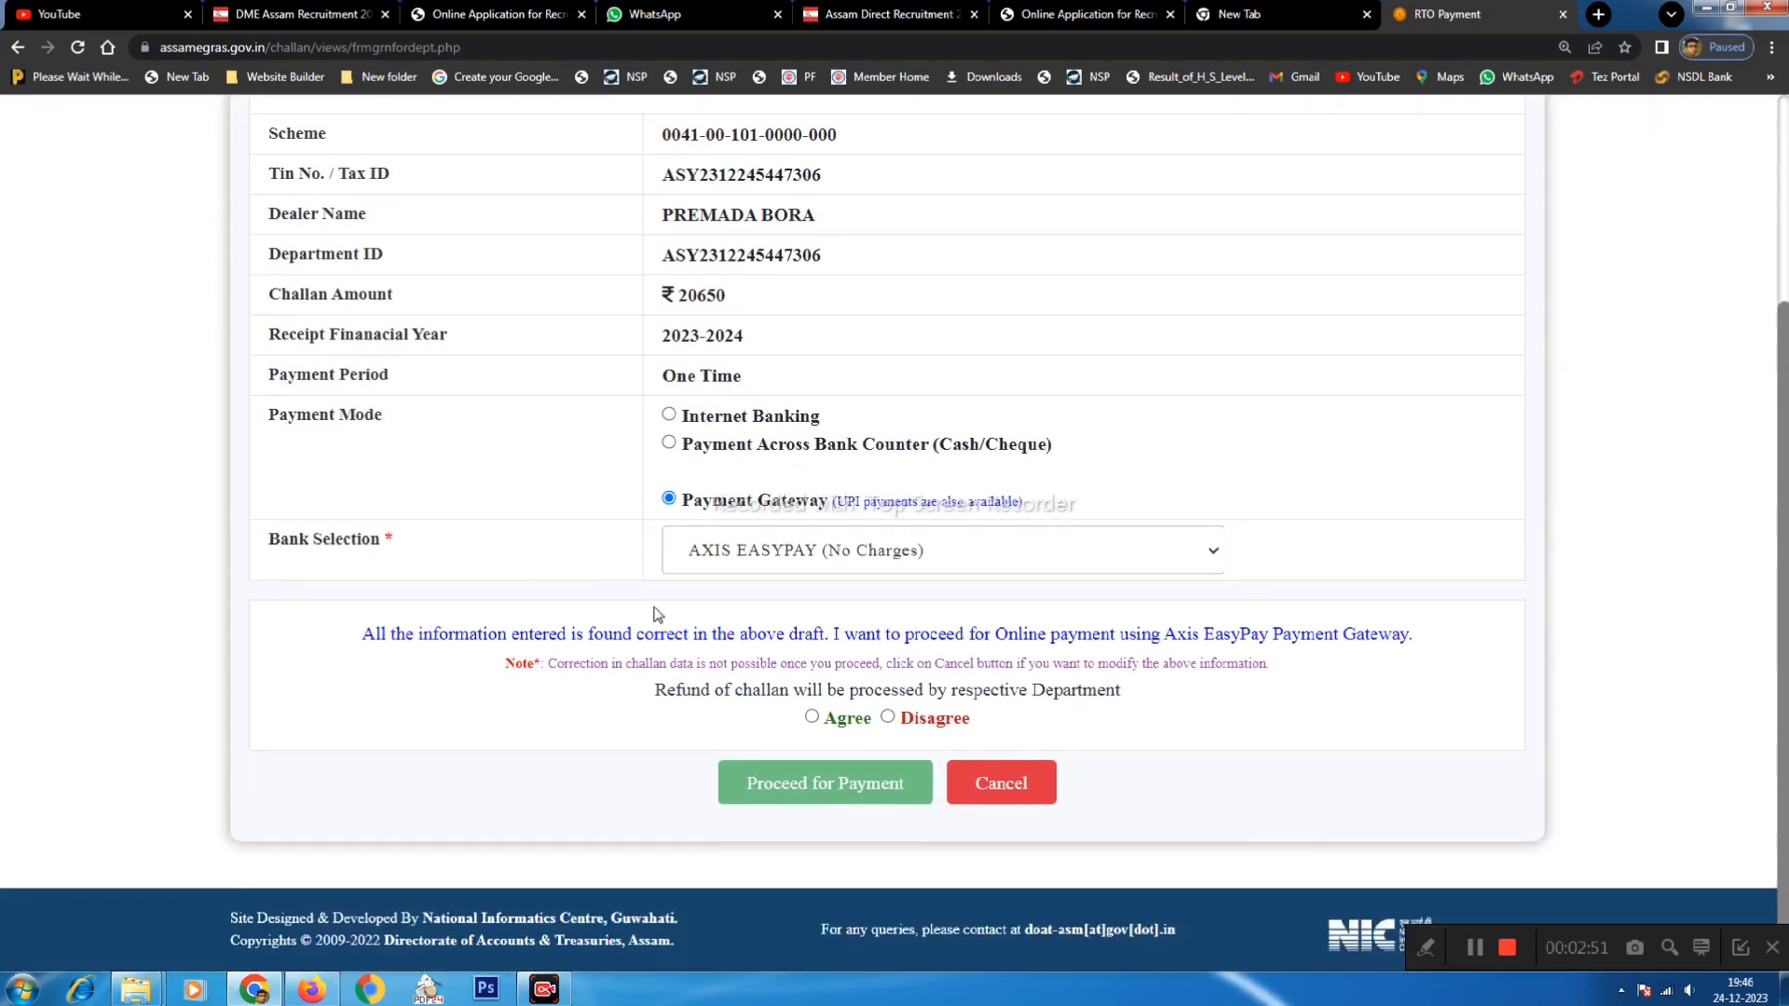
click(812, 716)
click(813, 786)
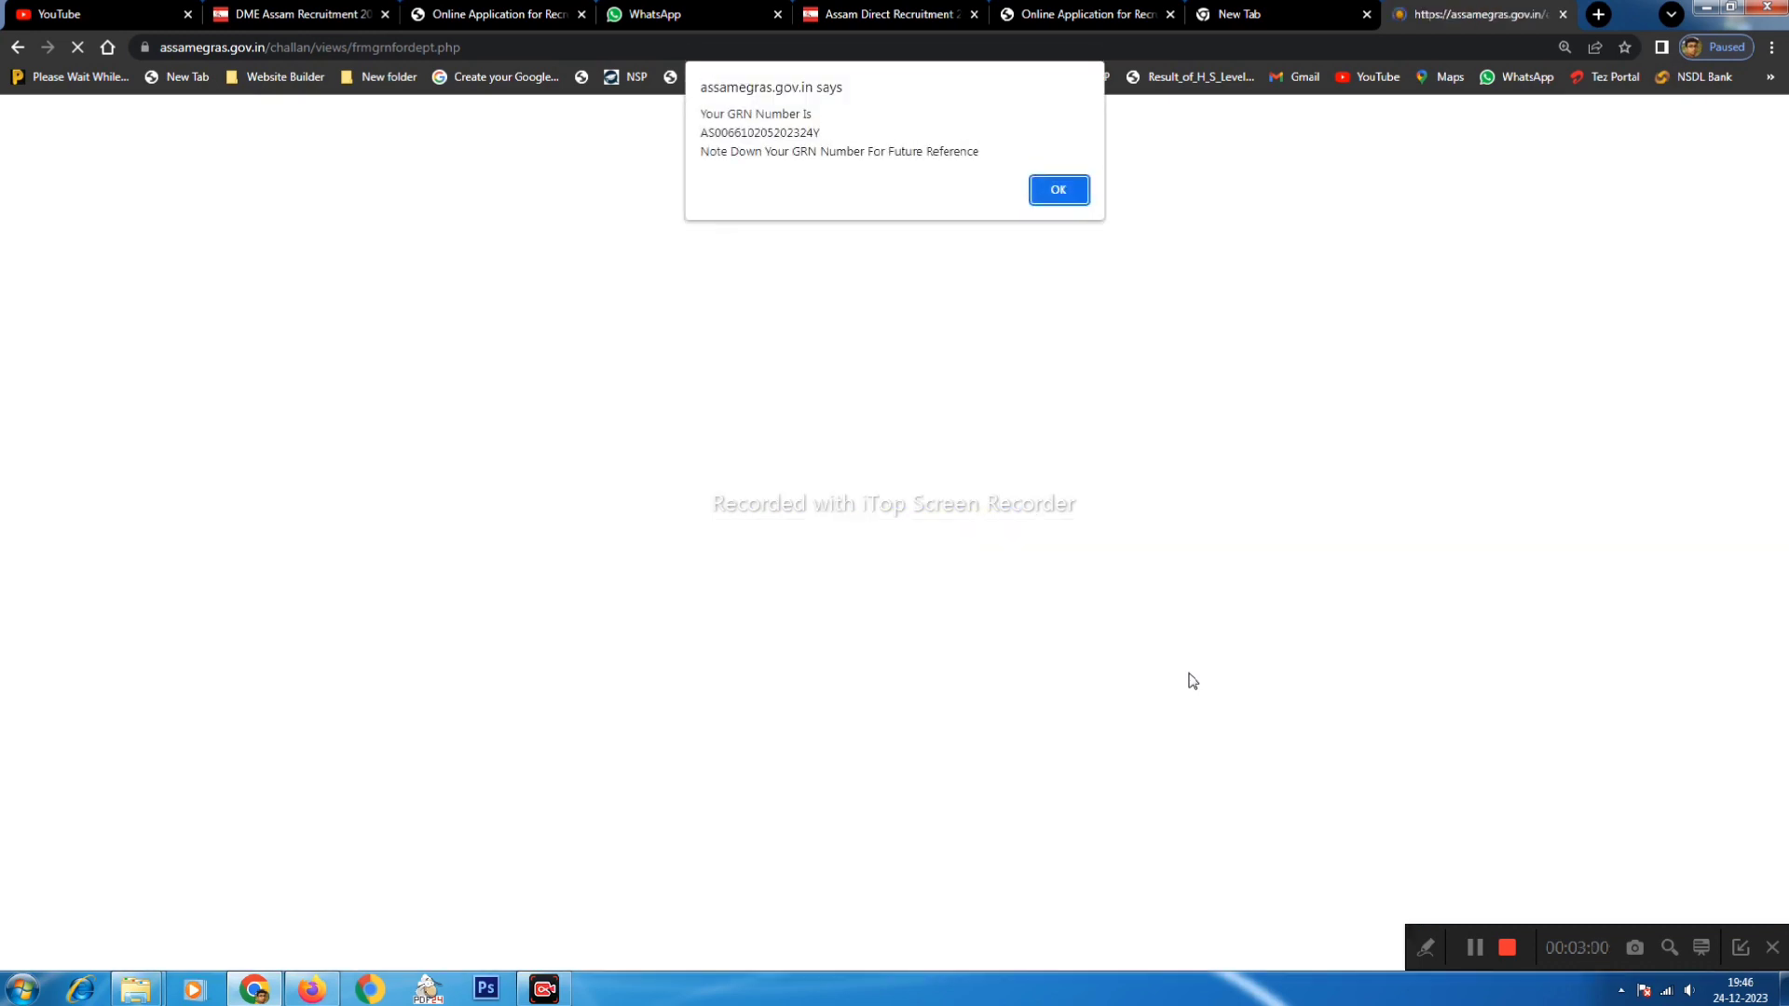
- Dismiss the GRN notice and accept Axis Bank EasyPay's terms and conditions
click(1058, 188)
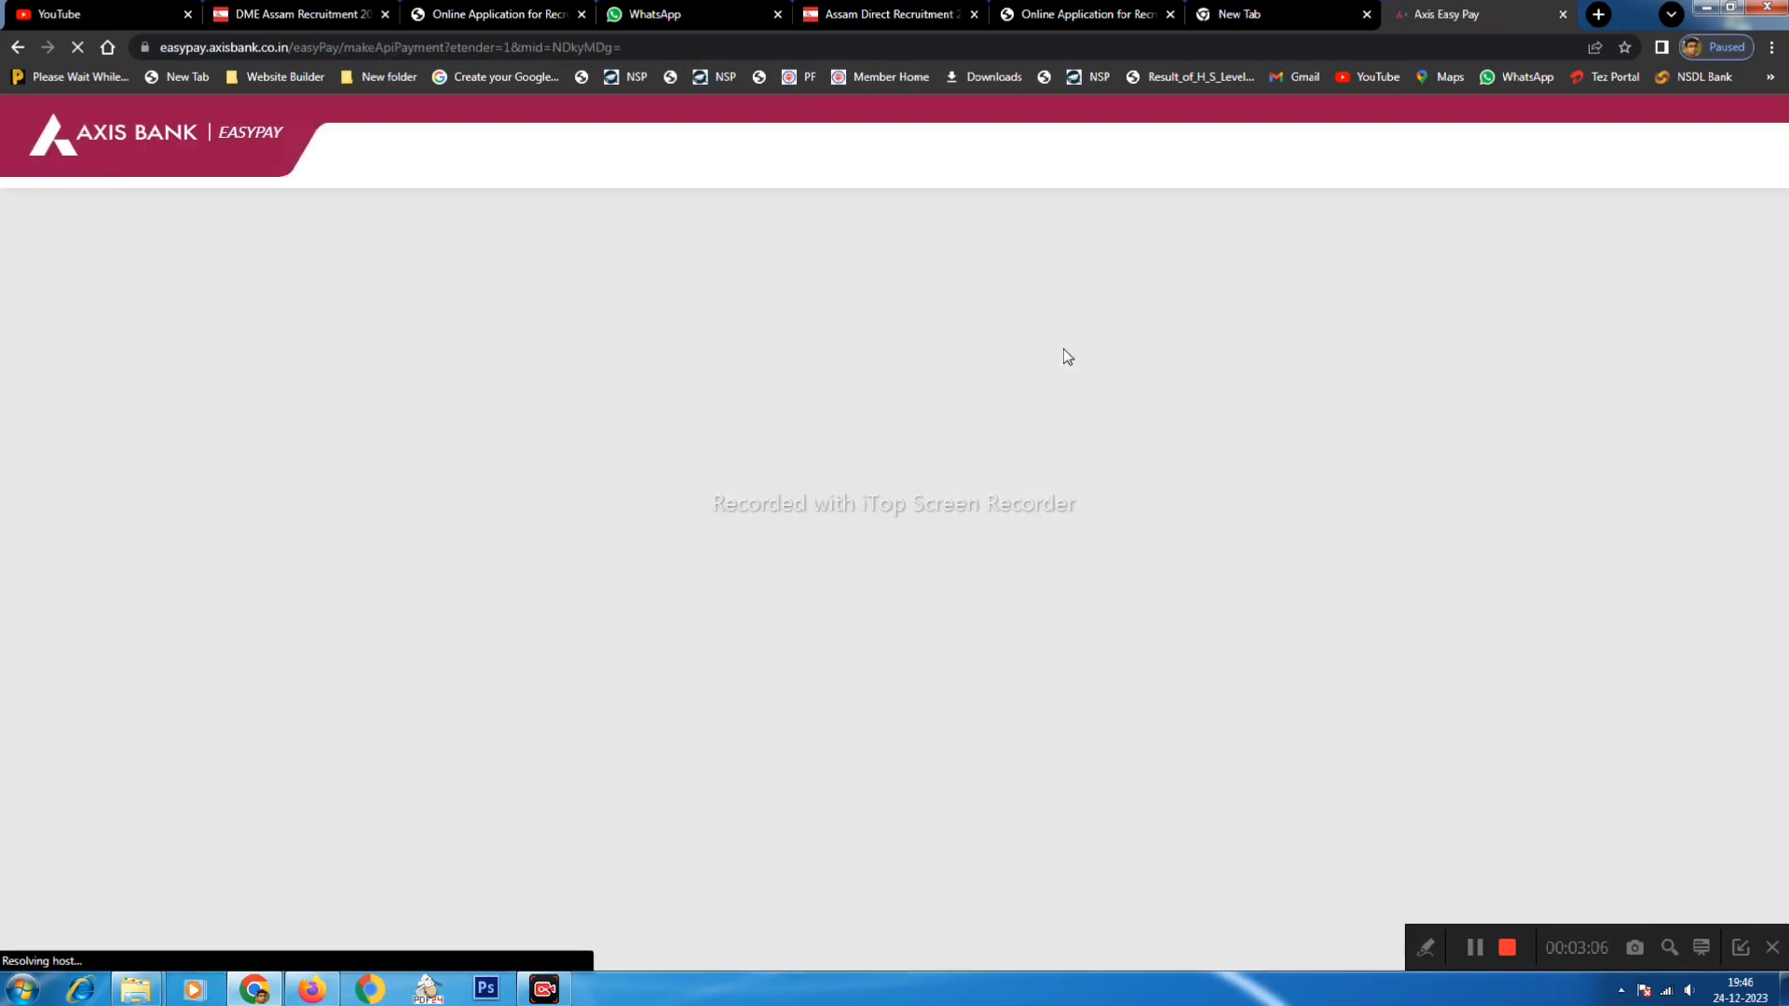
scroll(616, 383, down, 3)
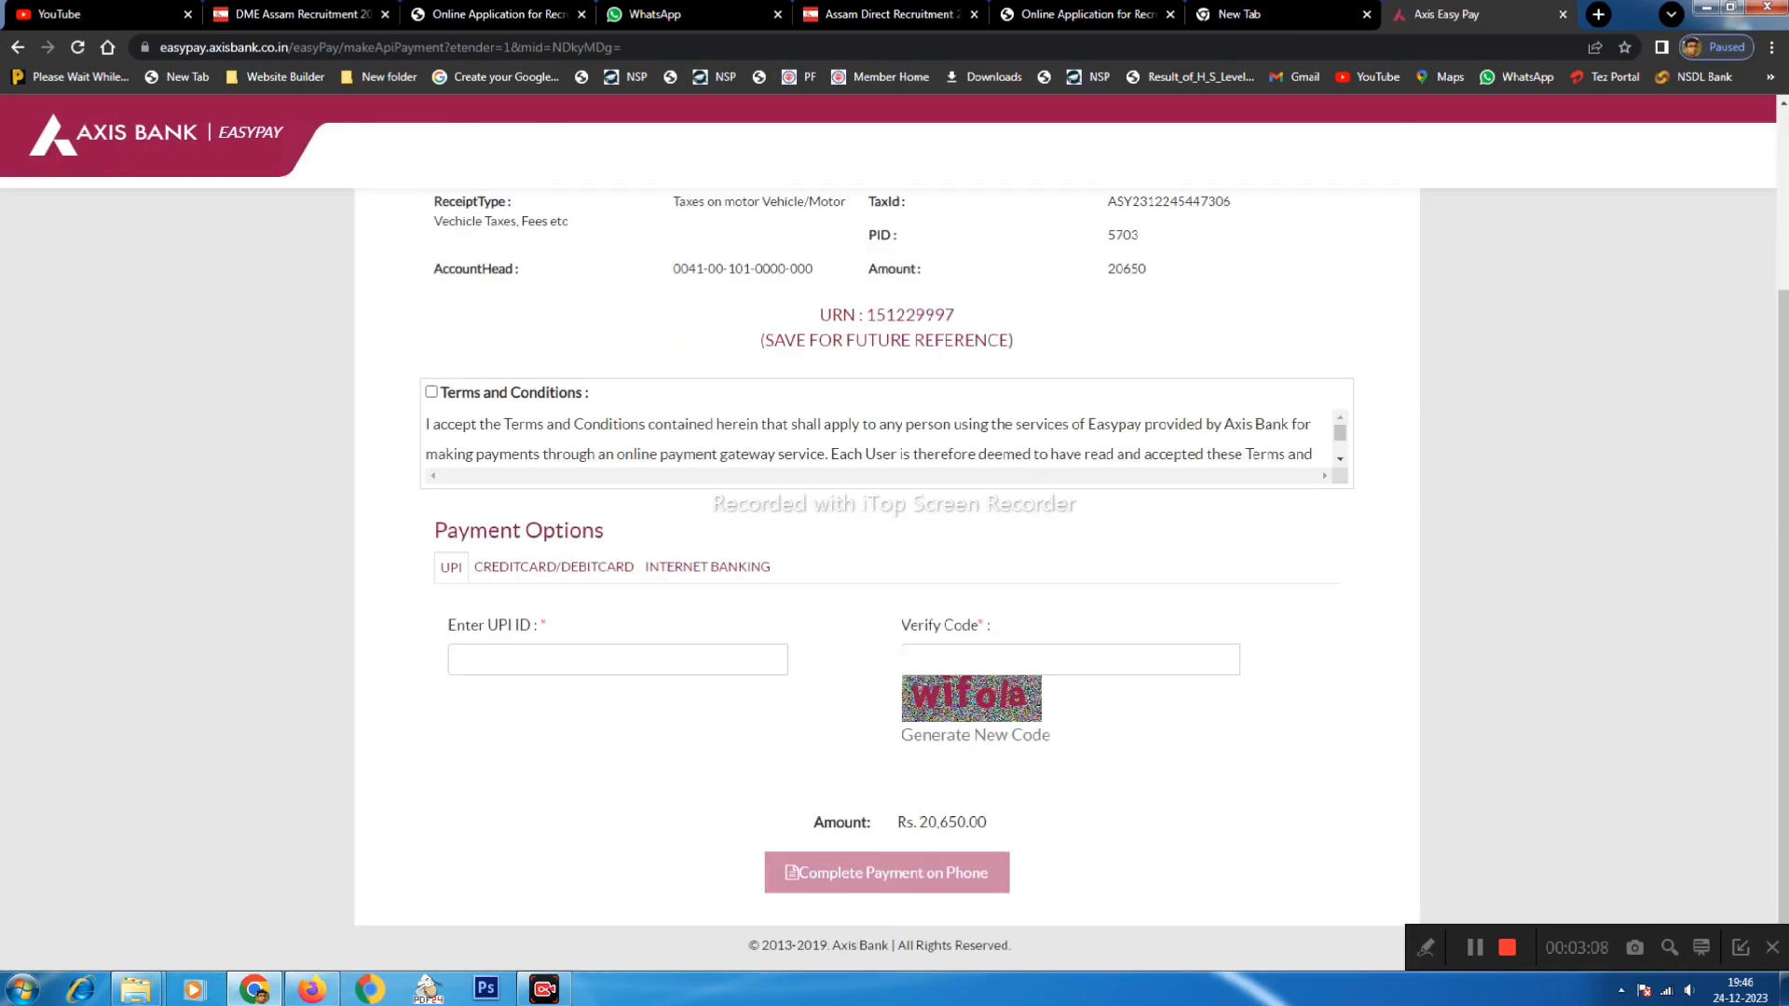
drag(447, 394, 556, 395)
click(431, 393)
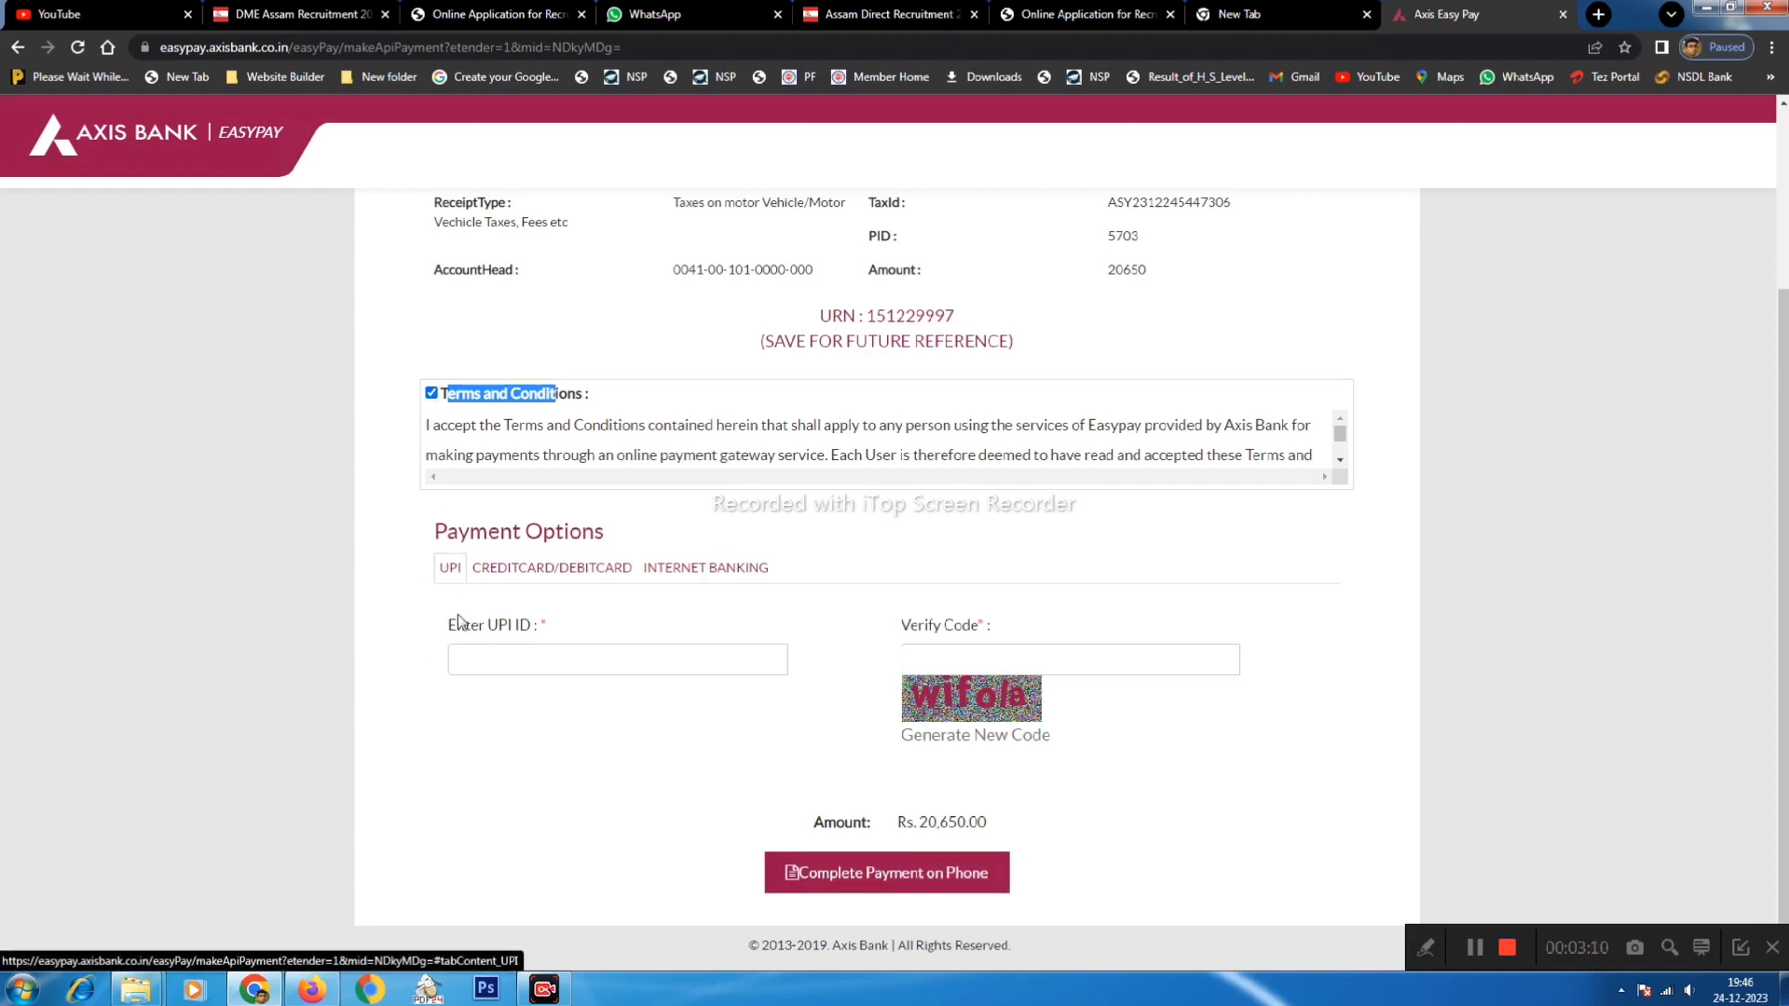
- Enter the payer's UPI ID and the verification code, then send the Rs. 20,650.00 request to the phone
click(490, 652)
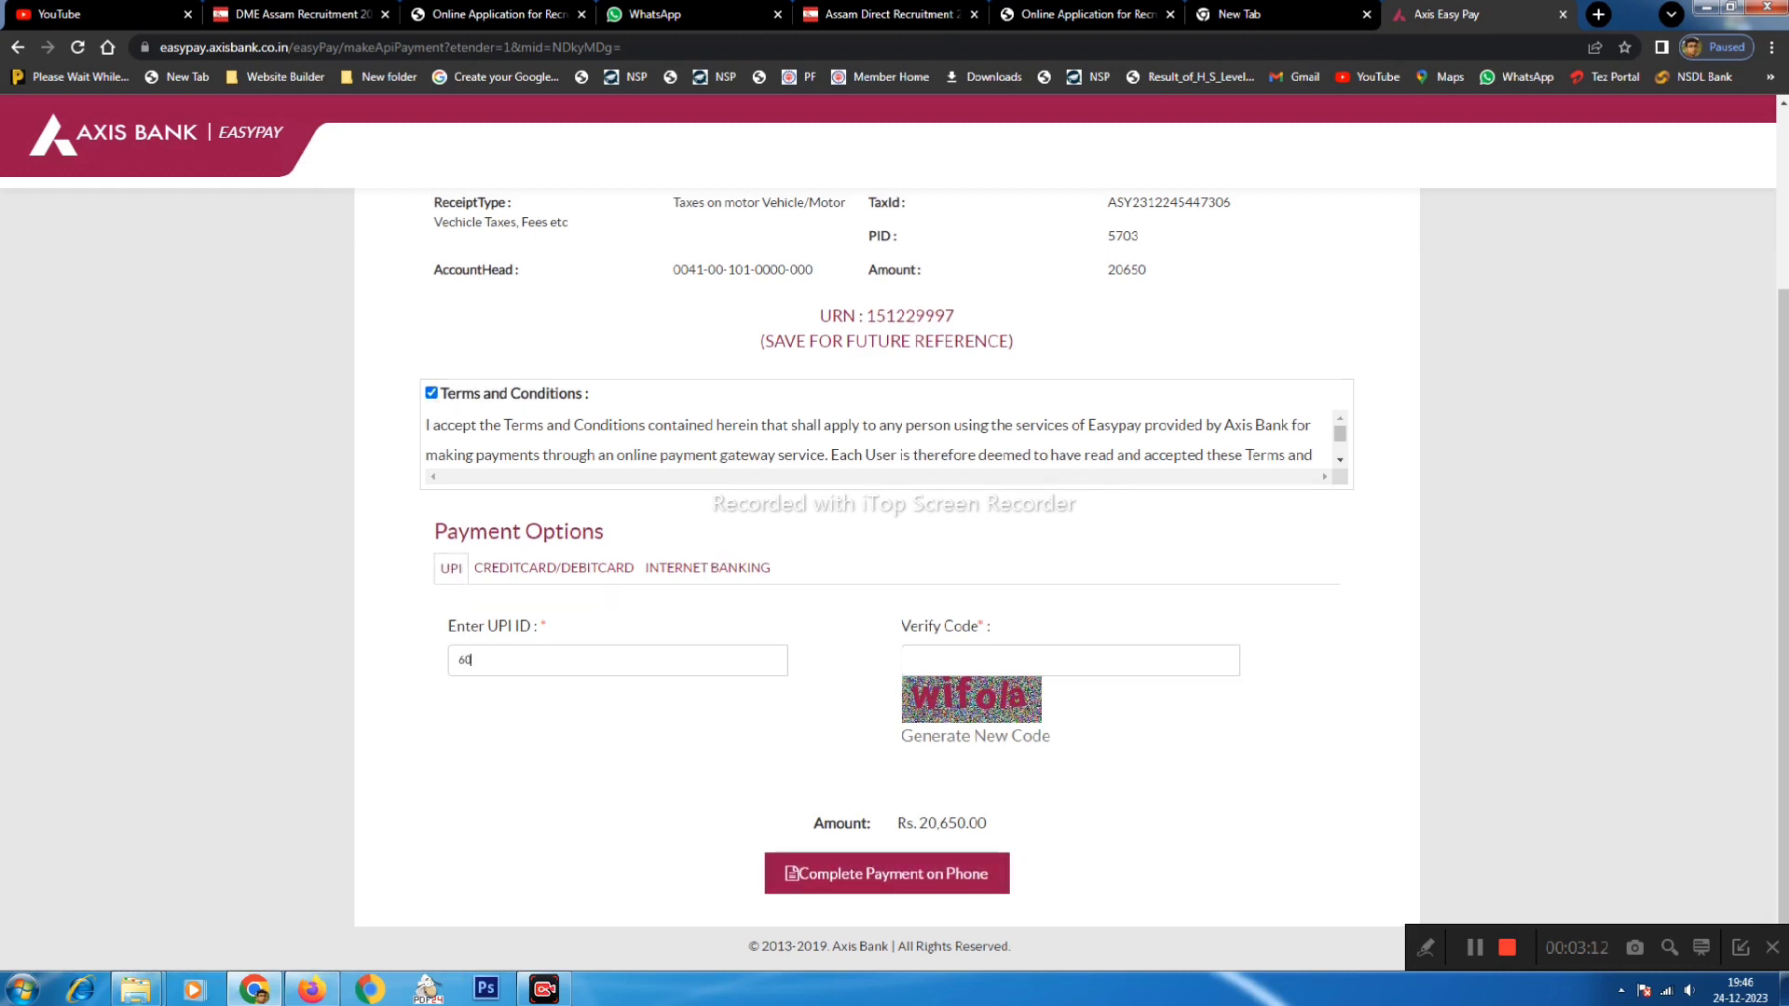
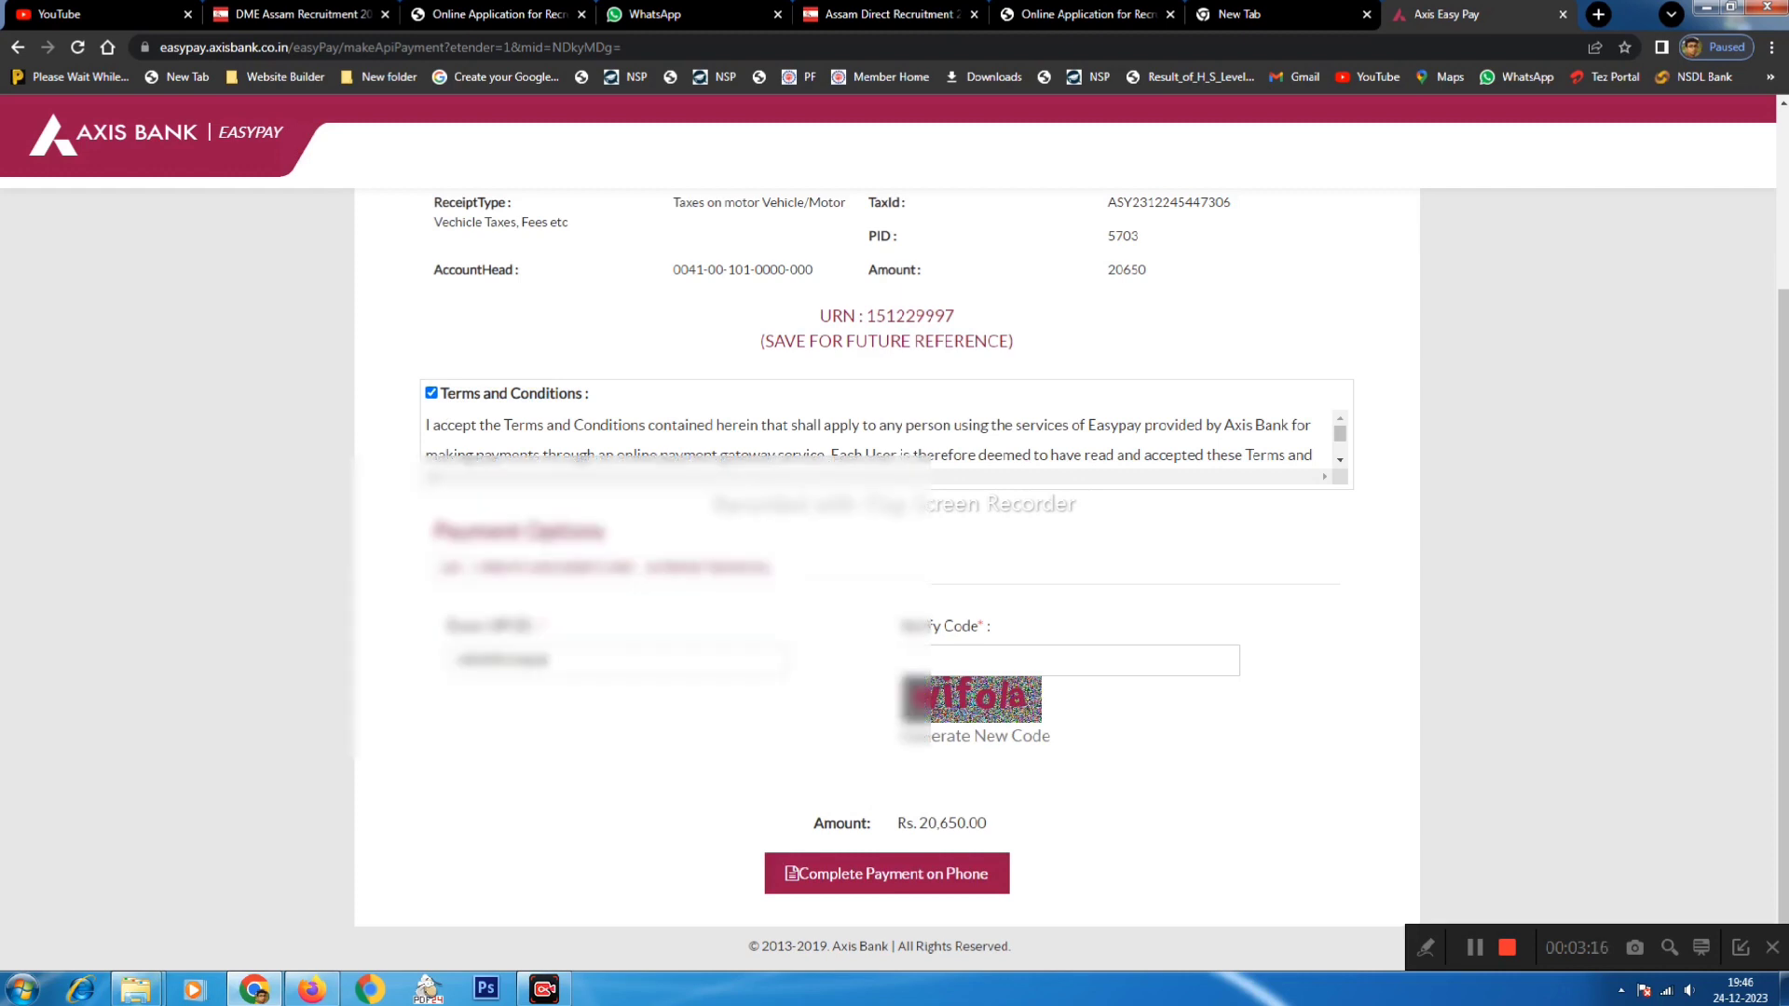
click(911, 661)
text(wifola)
drag(899, 823, 992, 858)
click(888, 874)
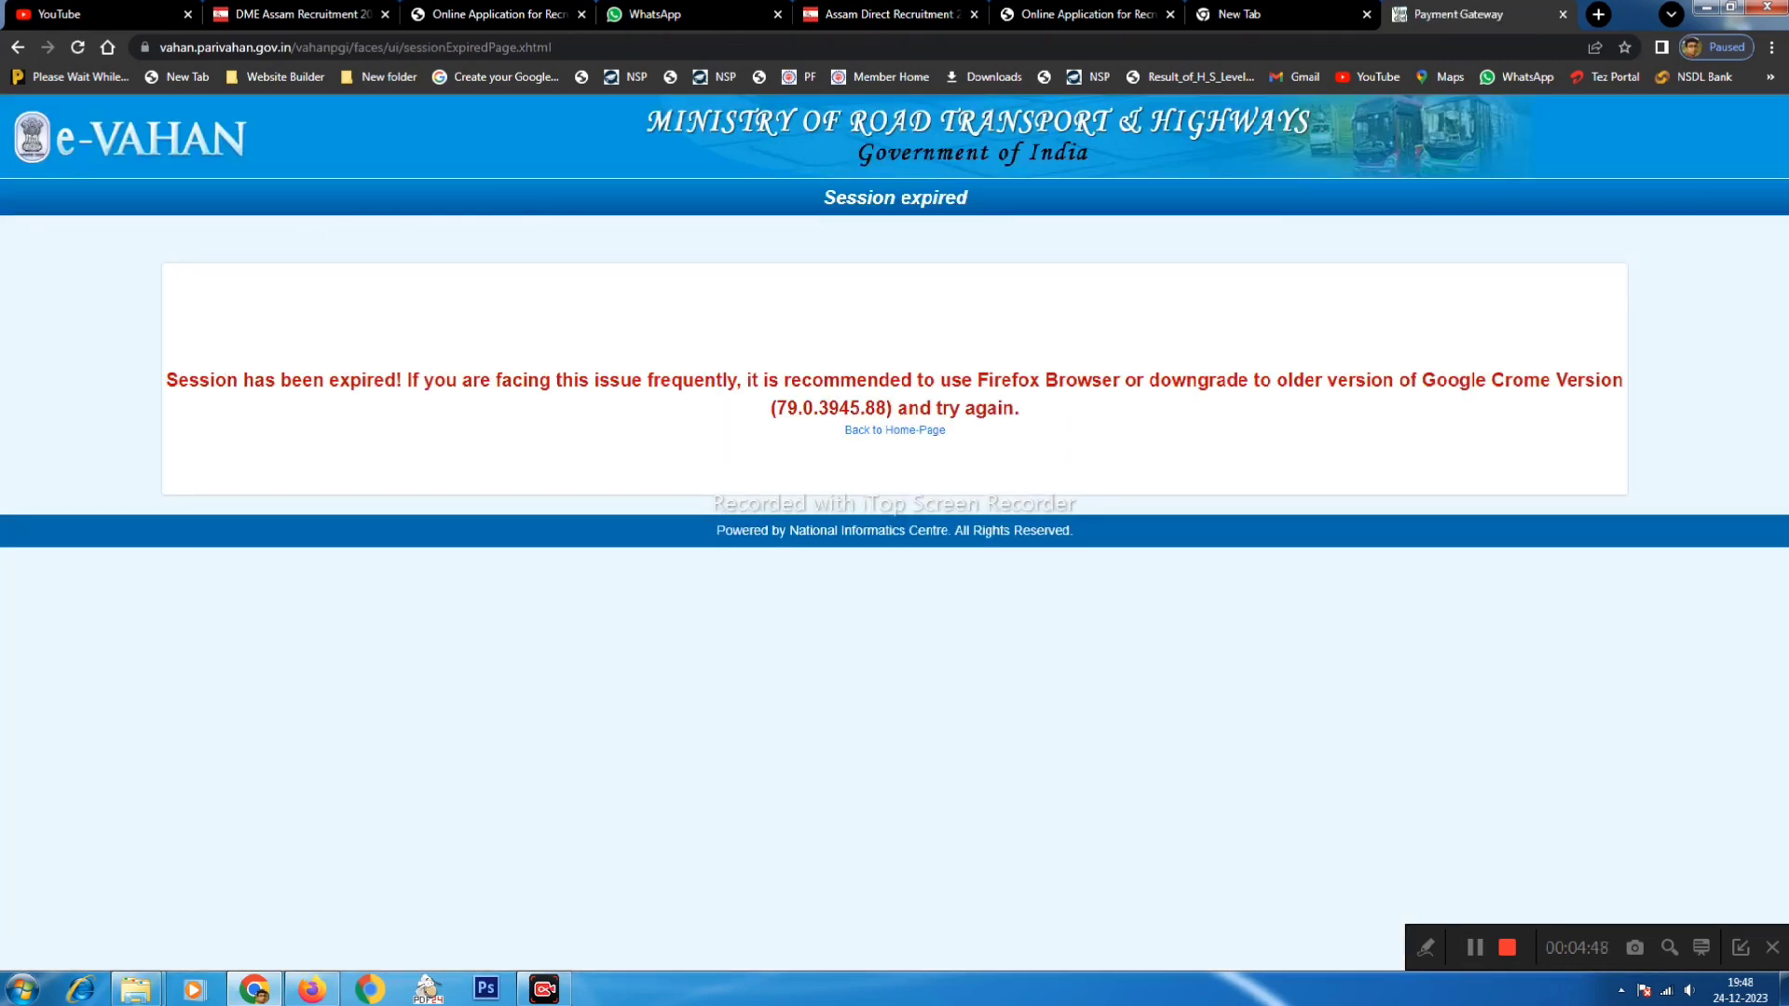
- Leave the session-expired page via Back to Home-Page and reopen Vehicle Related Services
drag(215, 379, 1486, 418)
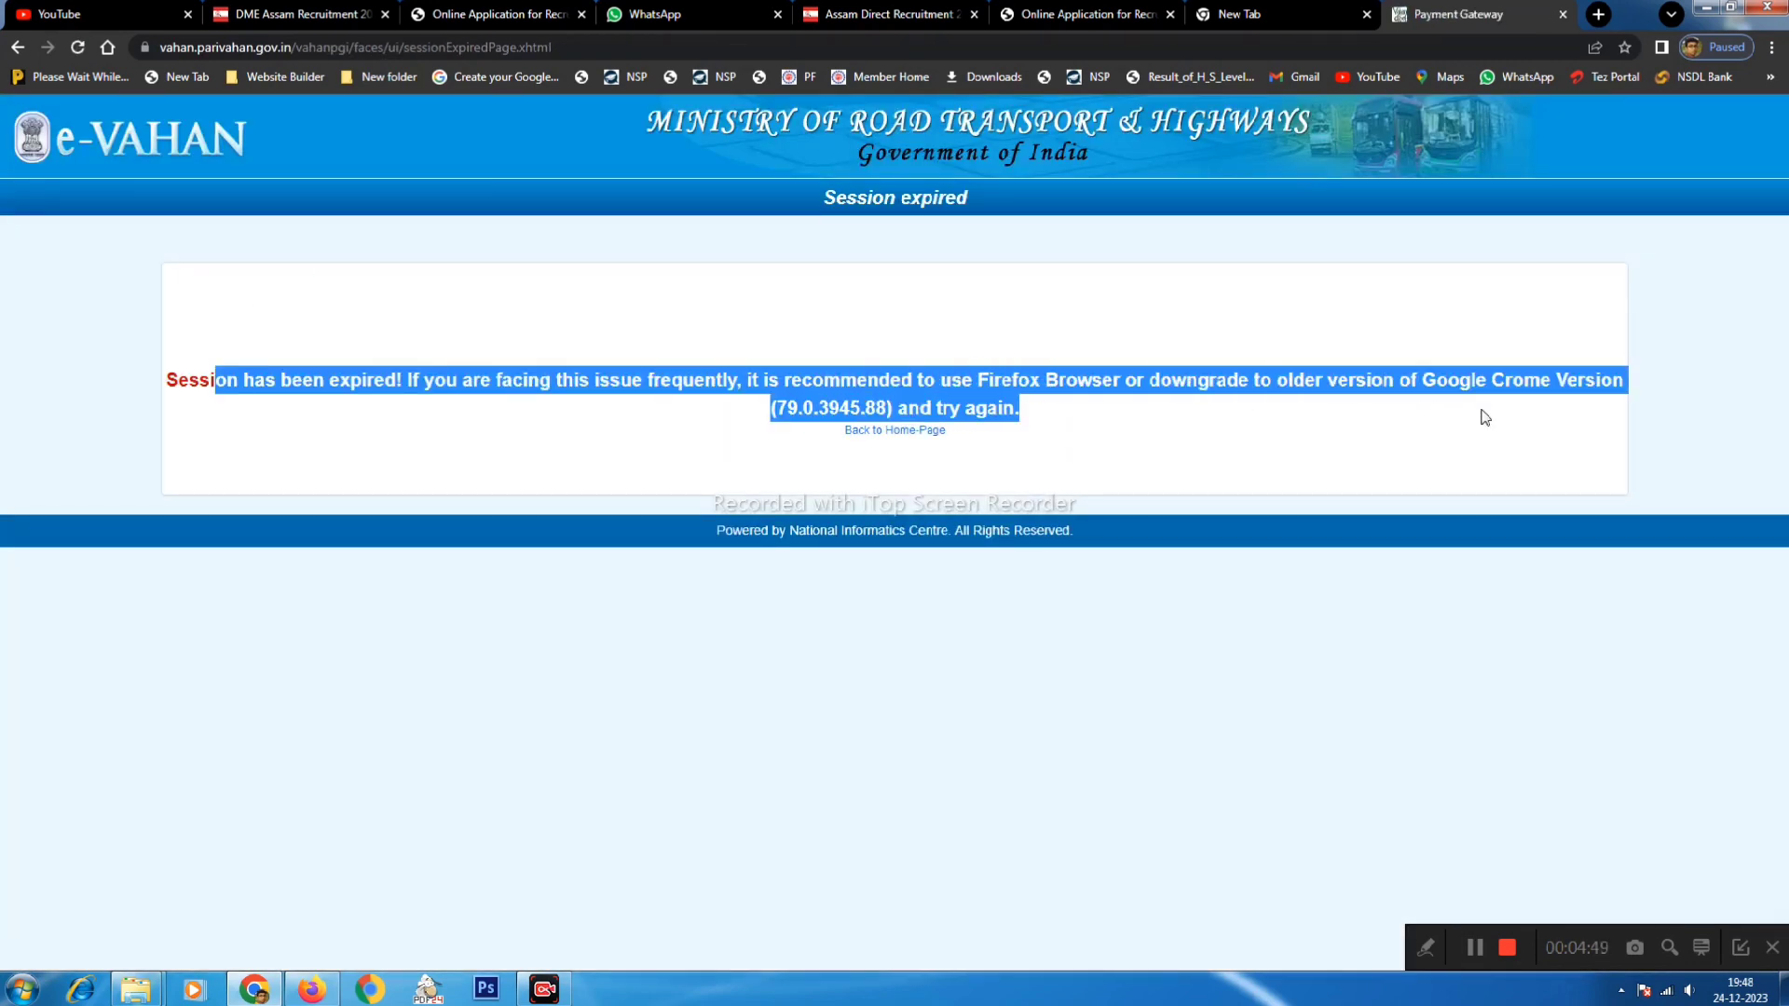
click(875, 431)
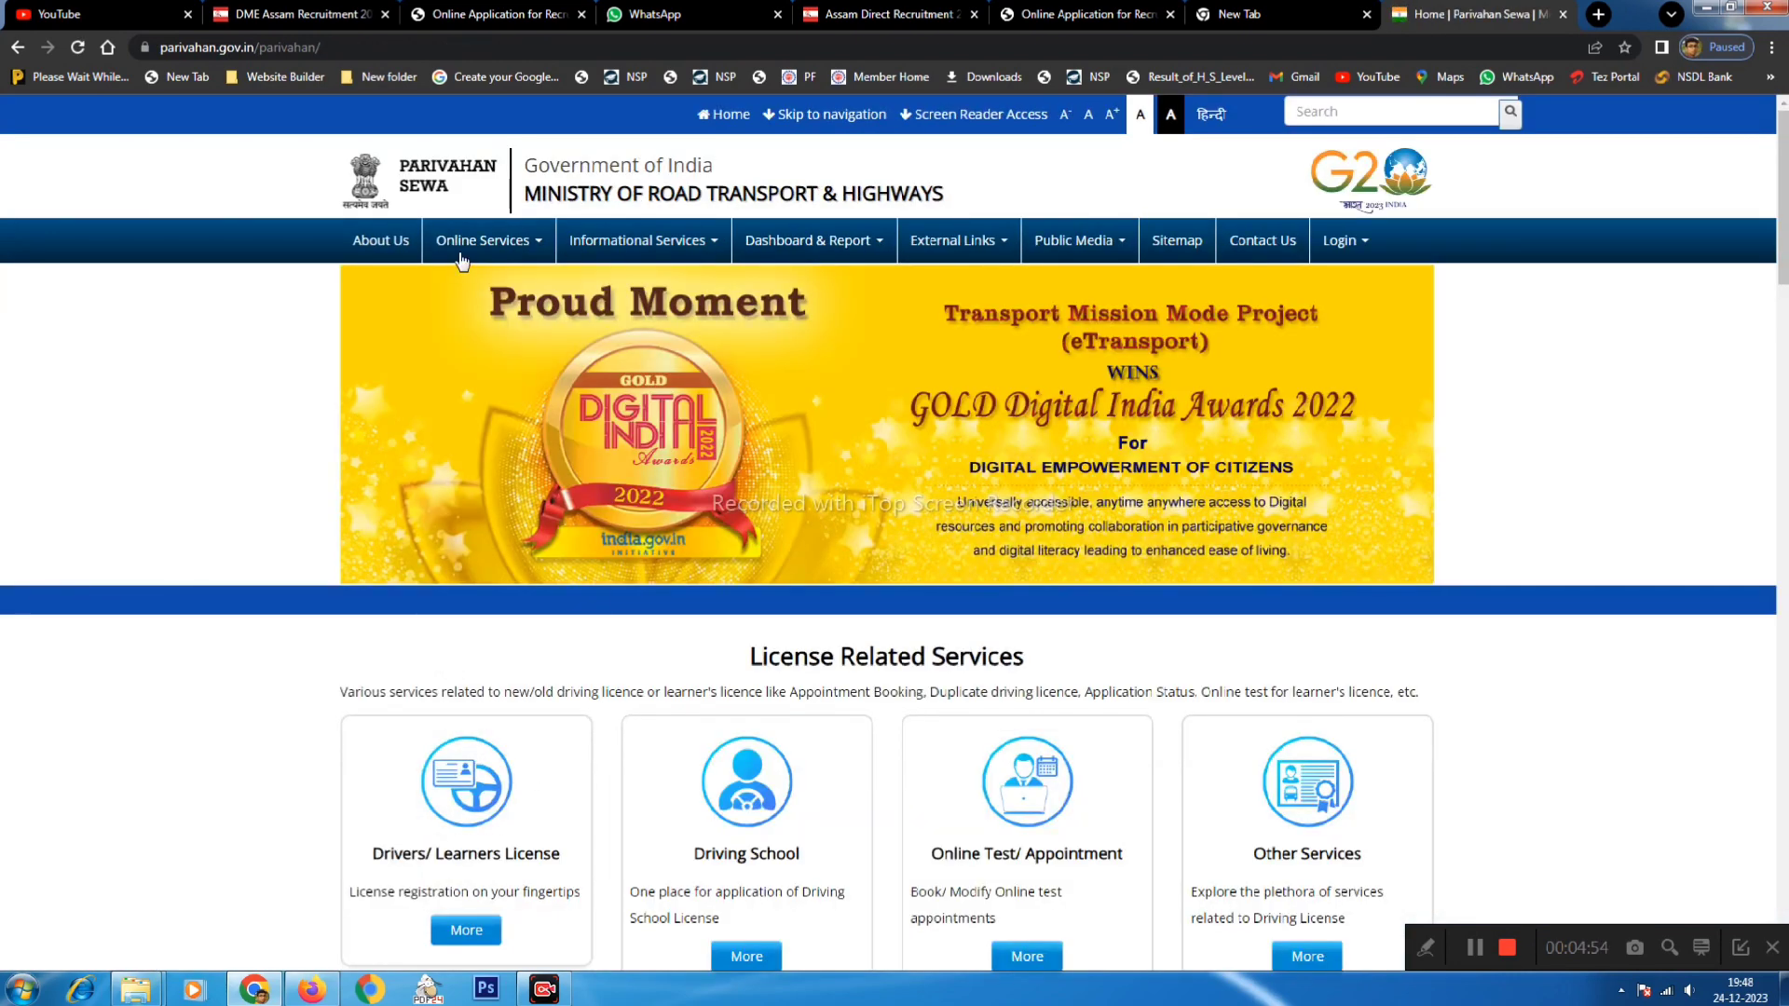
click(472, 256)
click(459, 289)
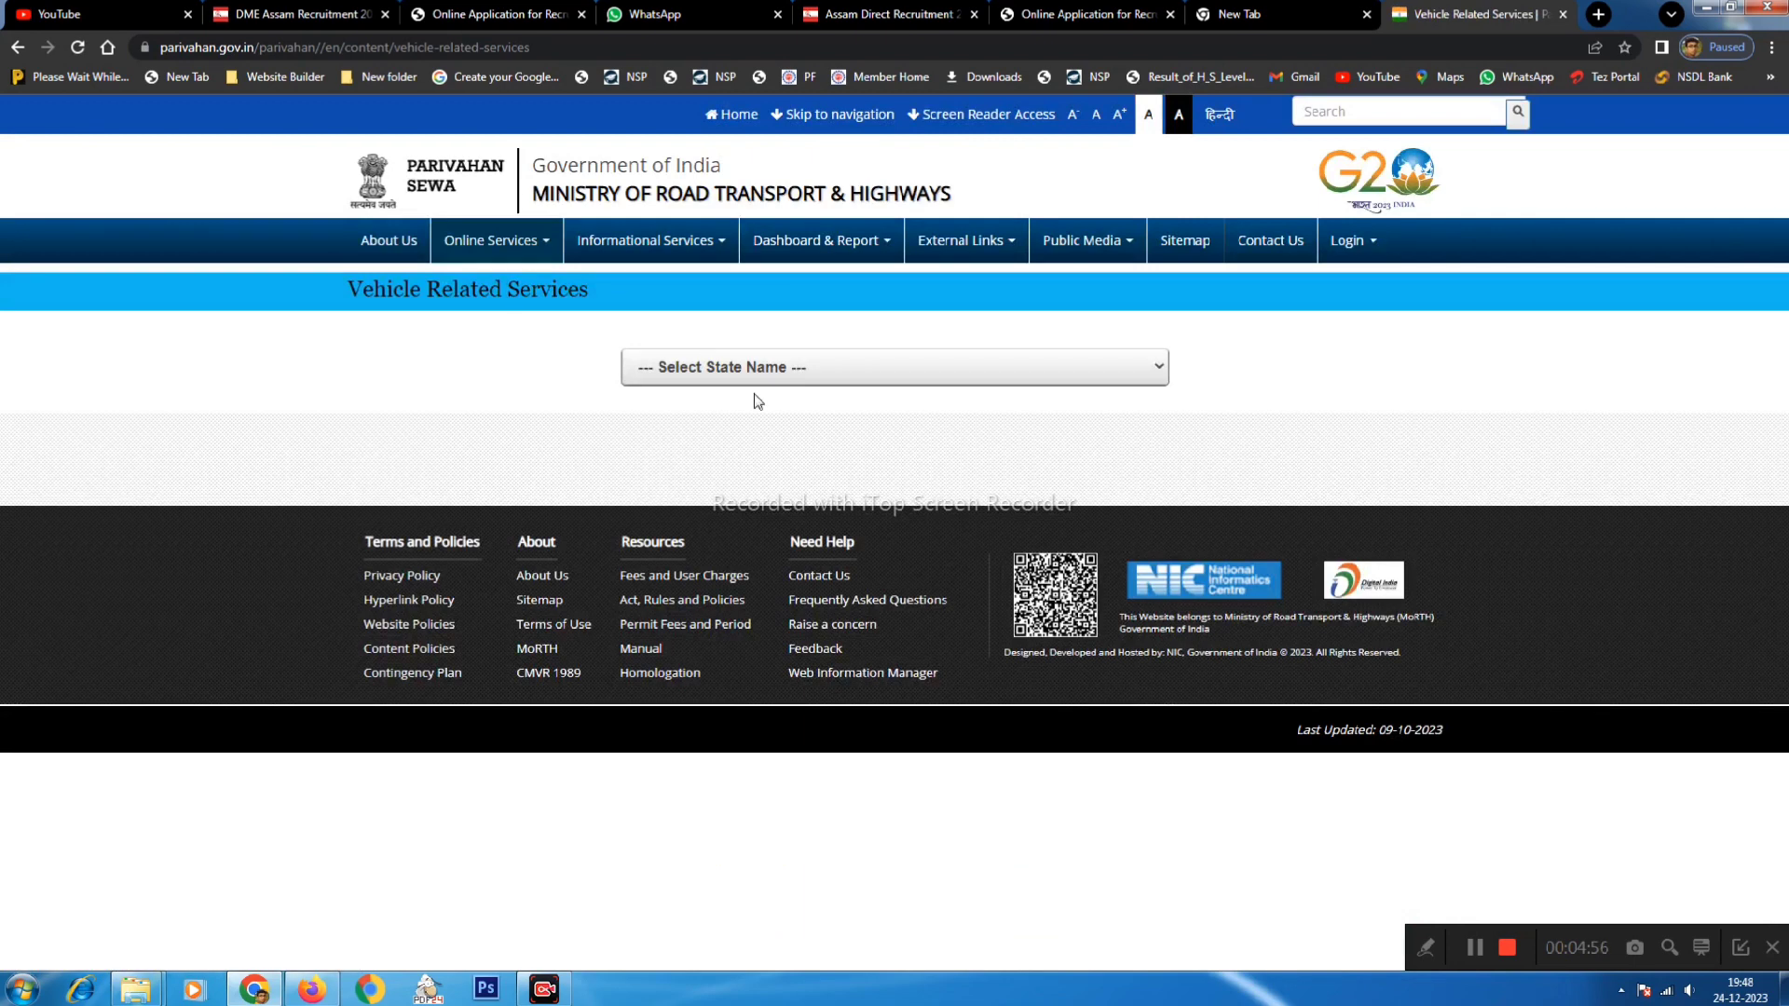
- Select Assam and the KAMRUP (AS1) RTO, accept the terms, and proceed to vehicle services
click(750, 374)
click(660, 469)
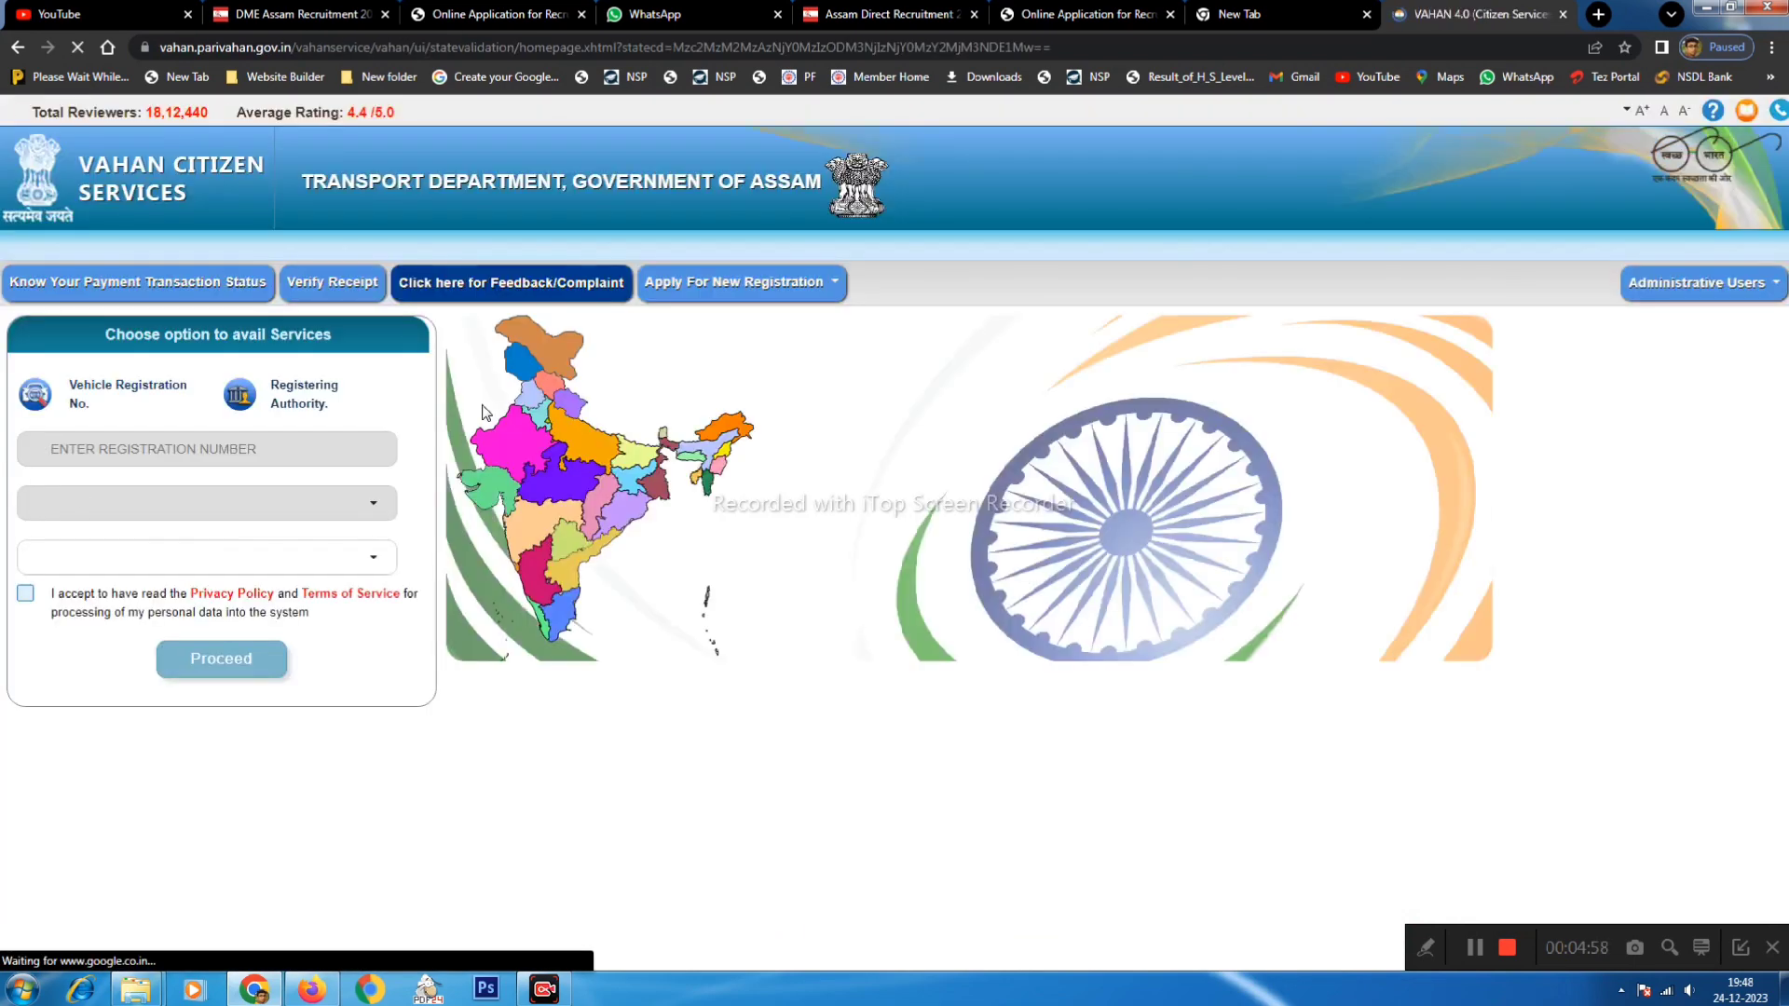
click(168, 557)
text(kam)
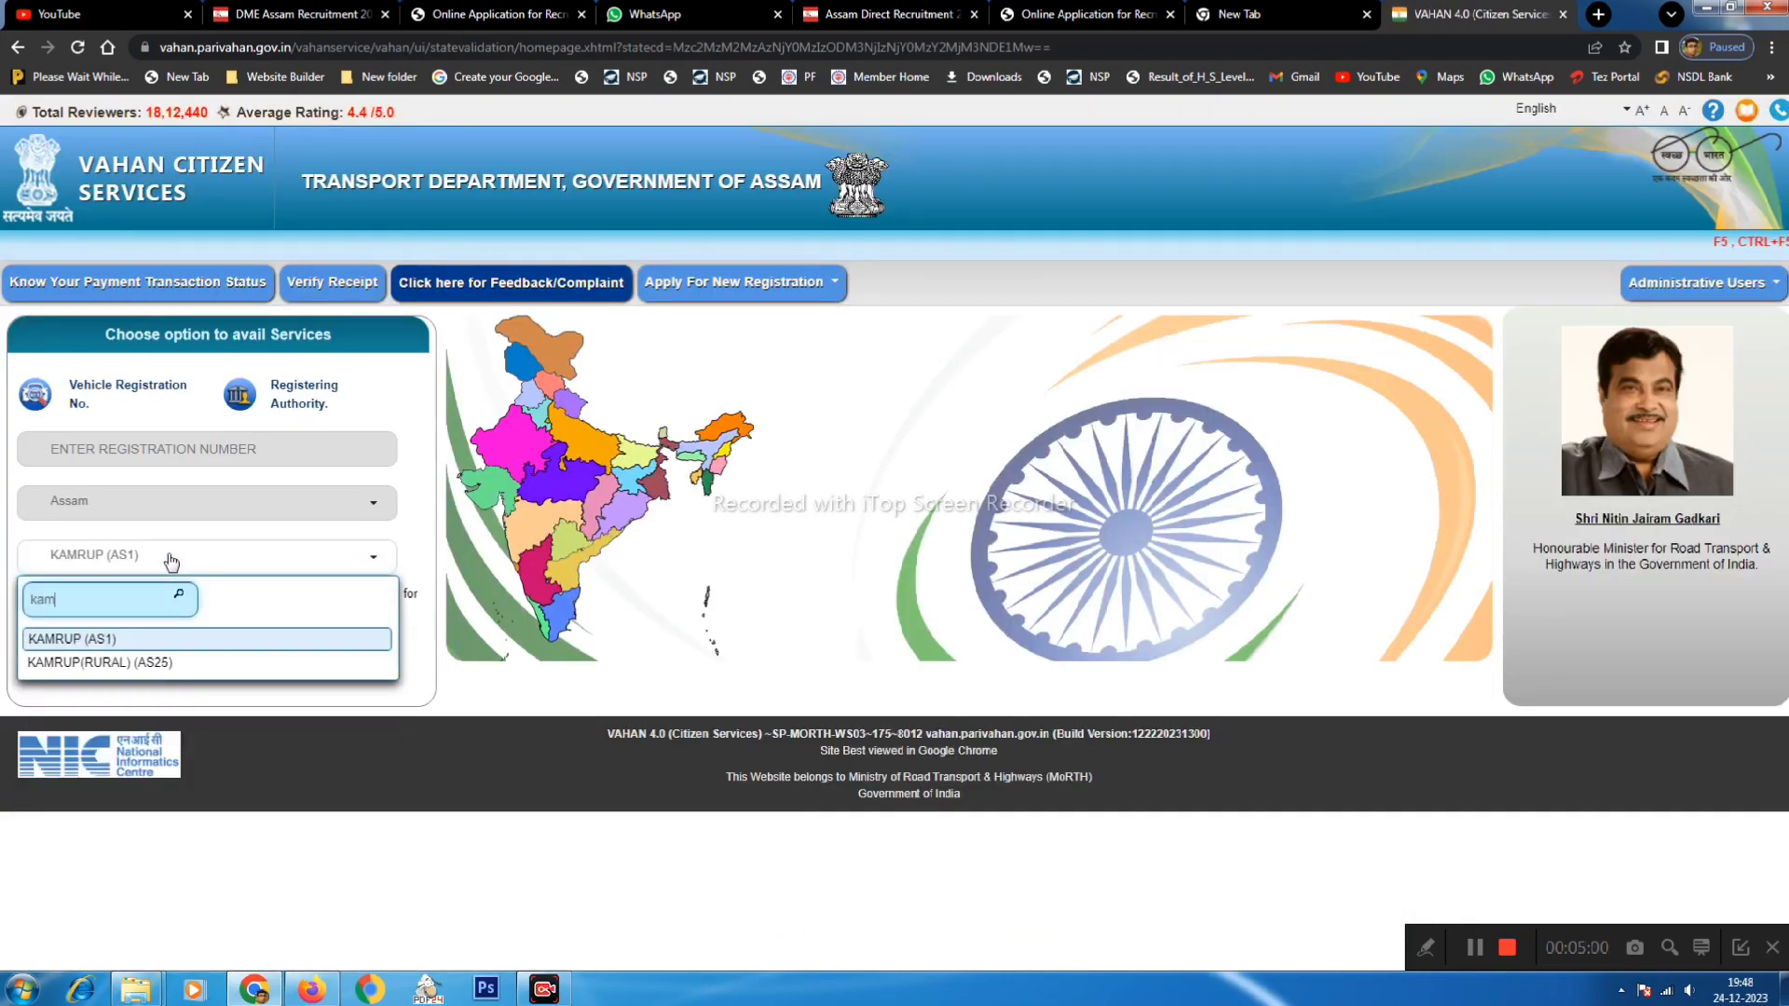
key(Return)
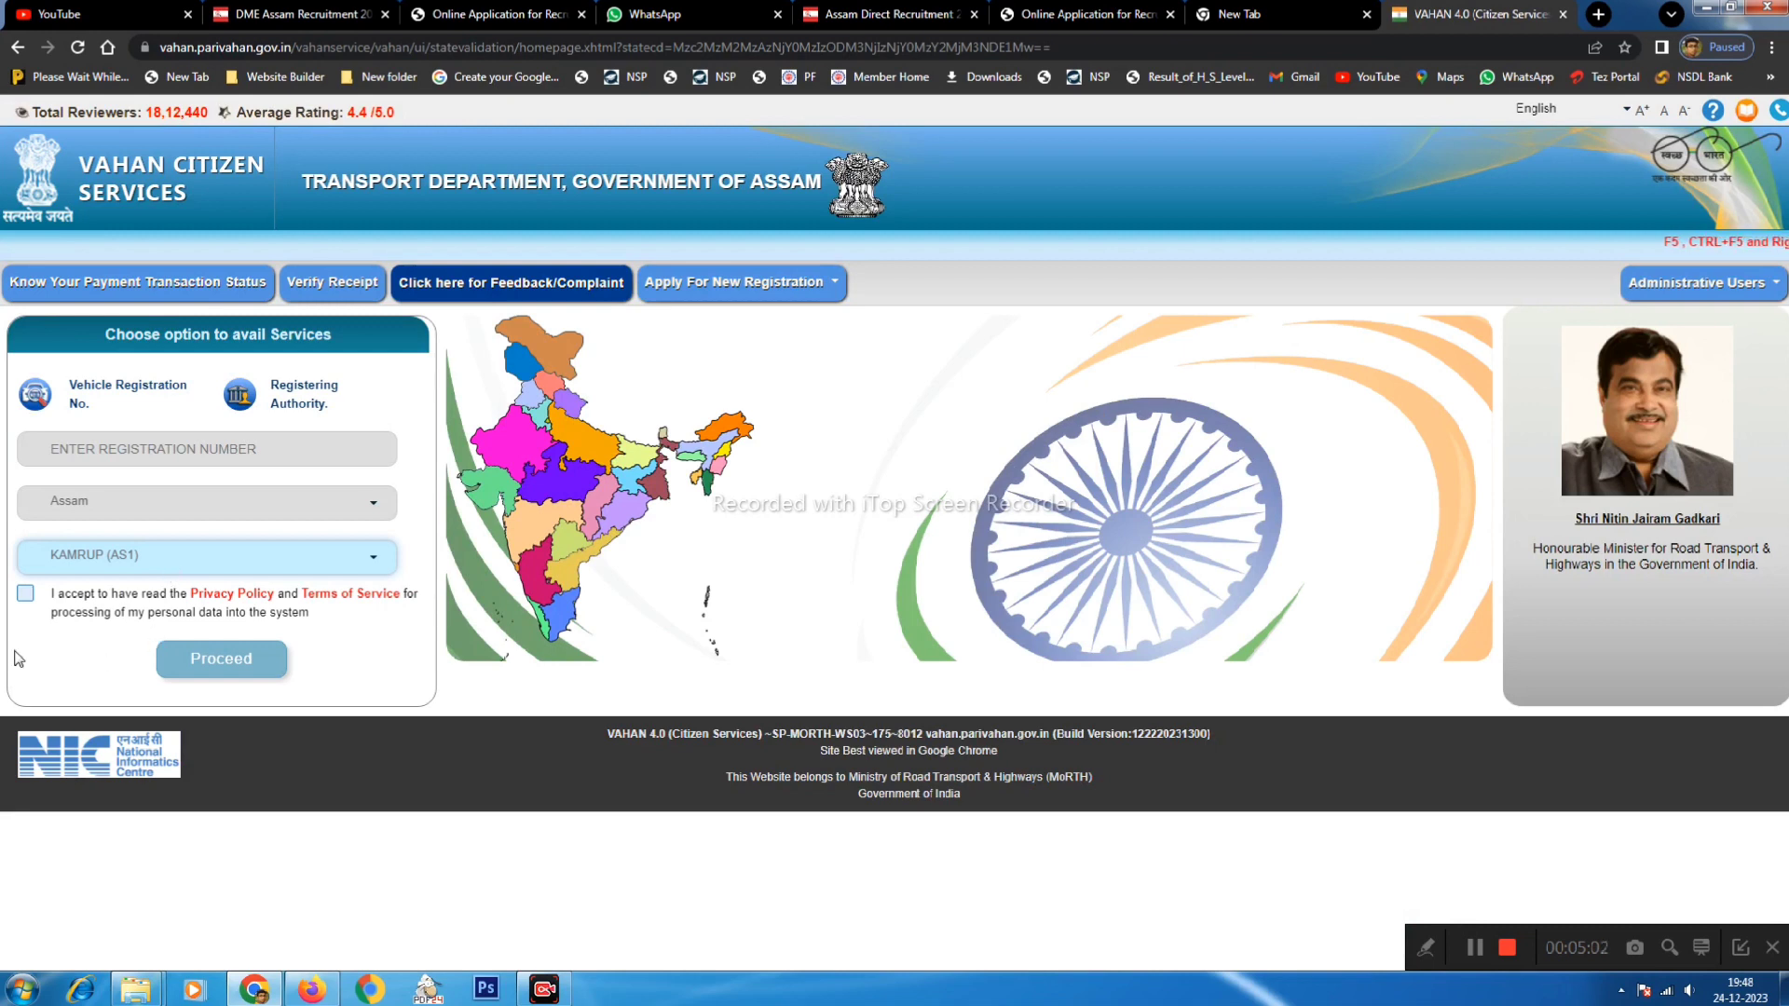
click(28, 596)
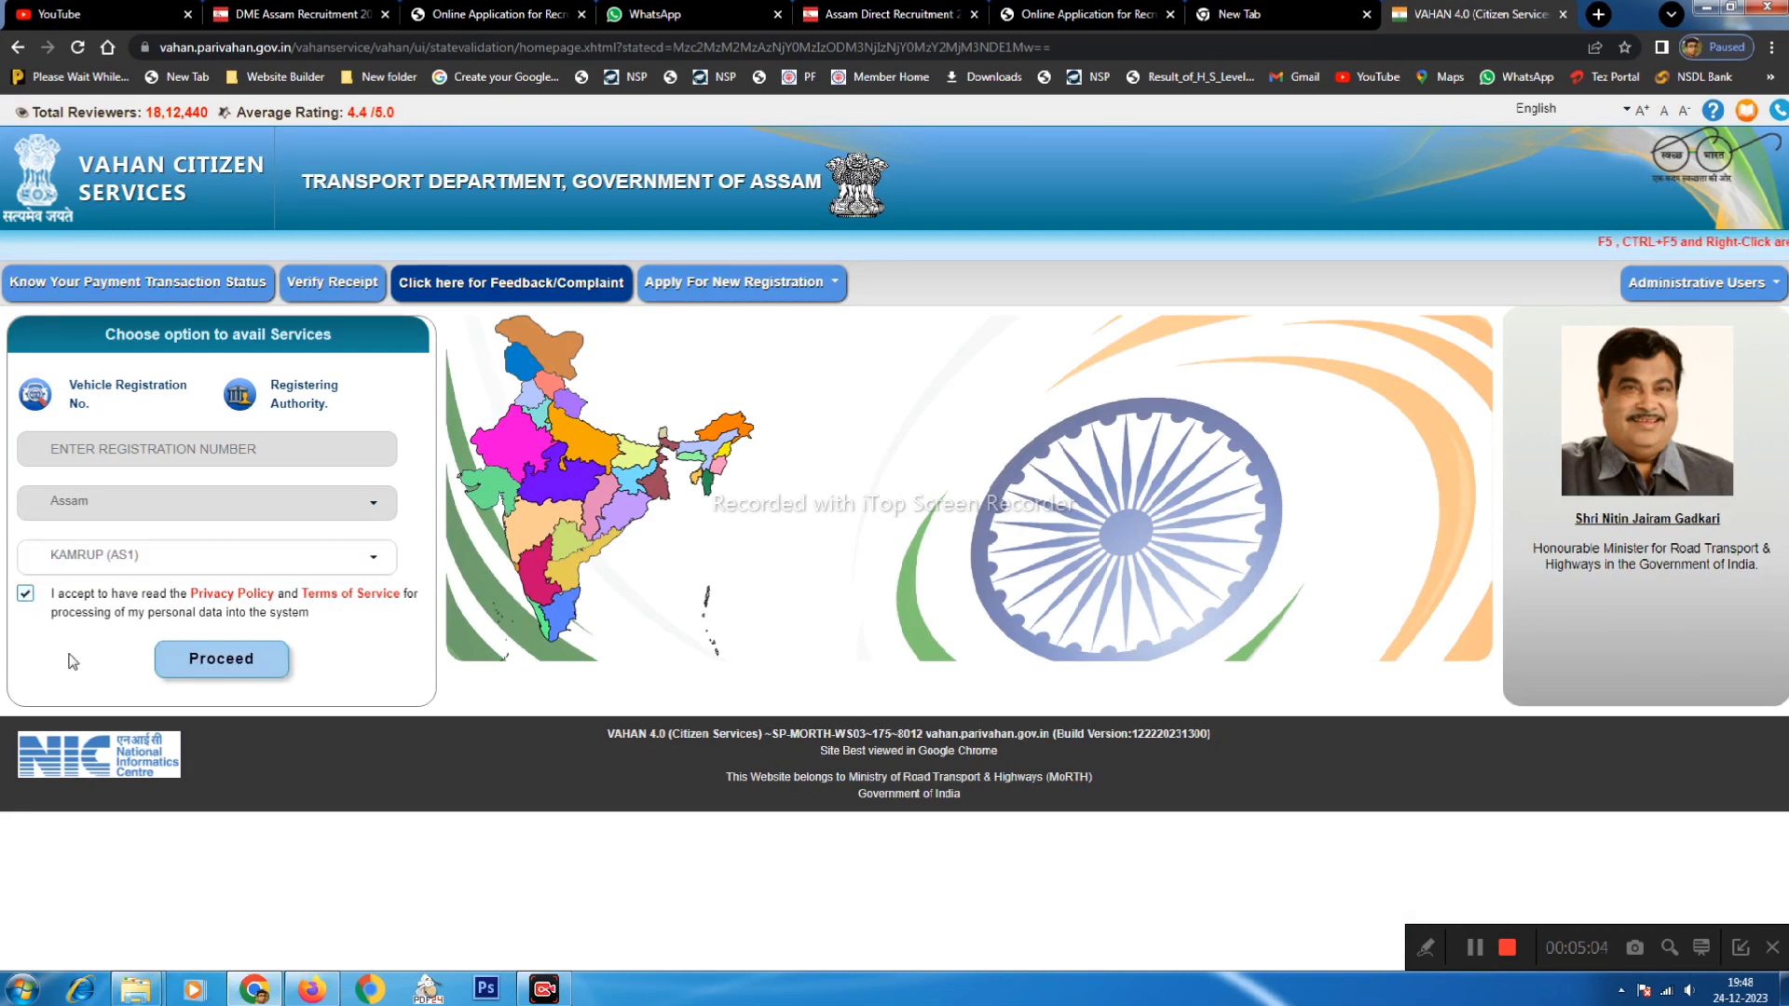
click(191, 667)
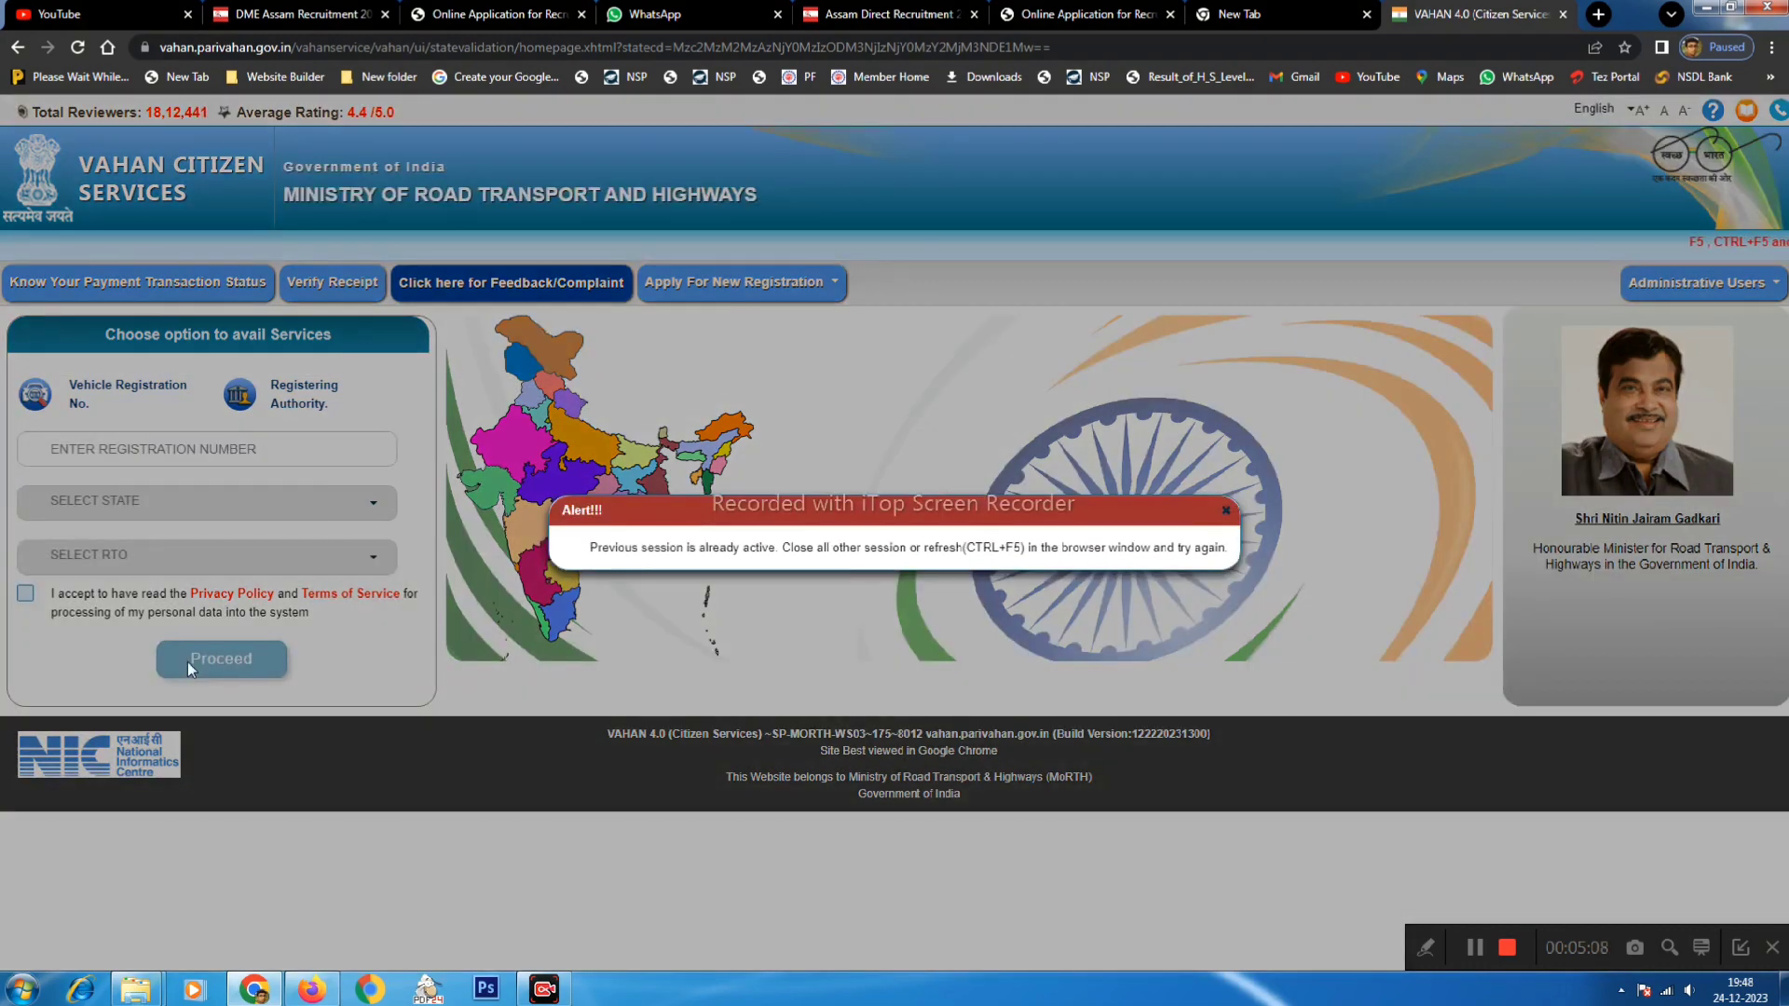
- Reload to clear the session, pass the authentication notice, and open Renewal of Registration
key(ctrl+F5)
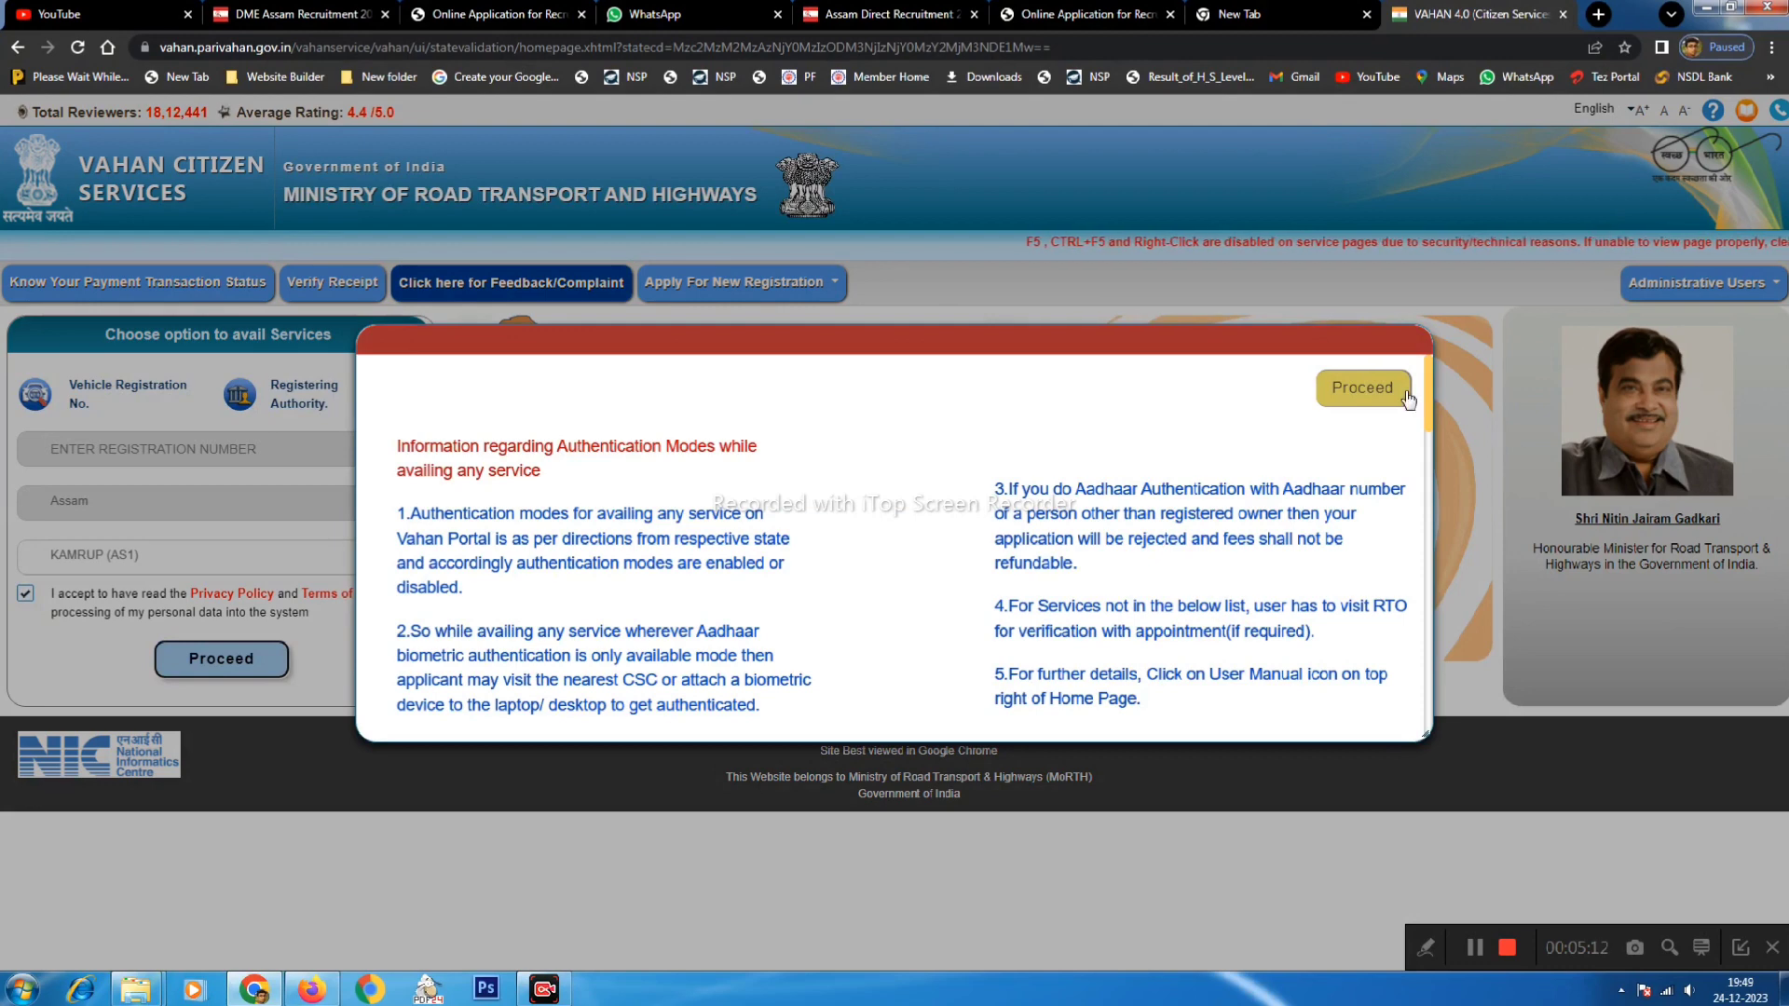
click(1408, 399)
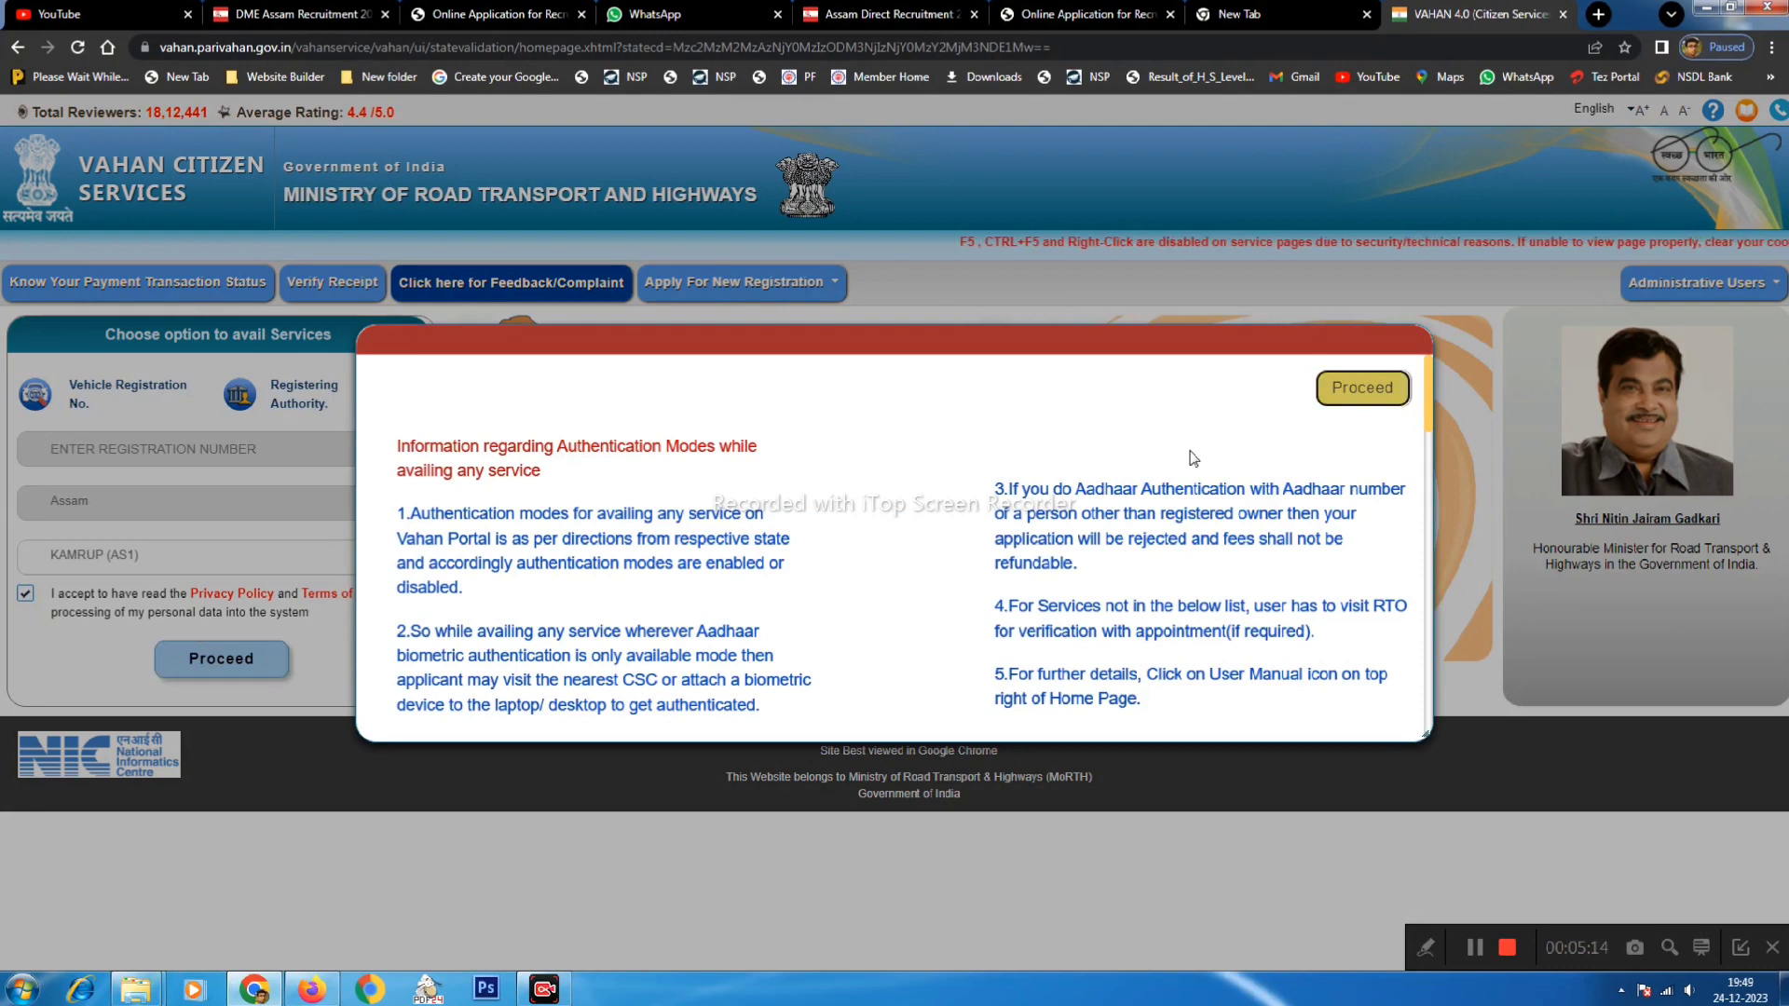
click(1335, 398)
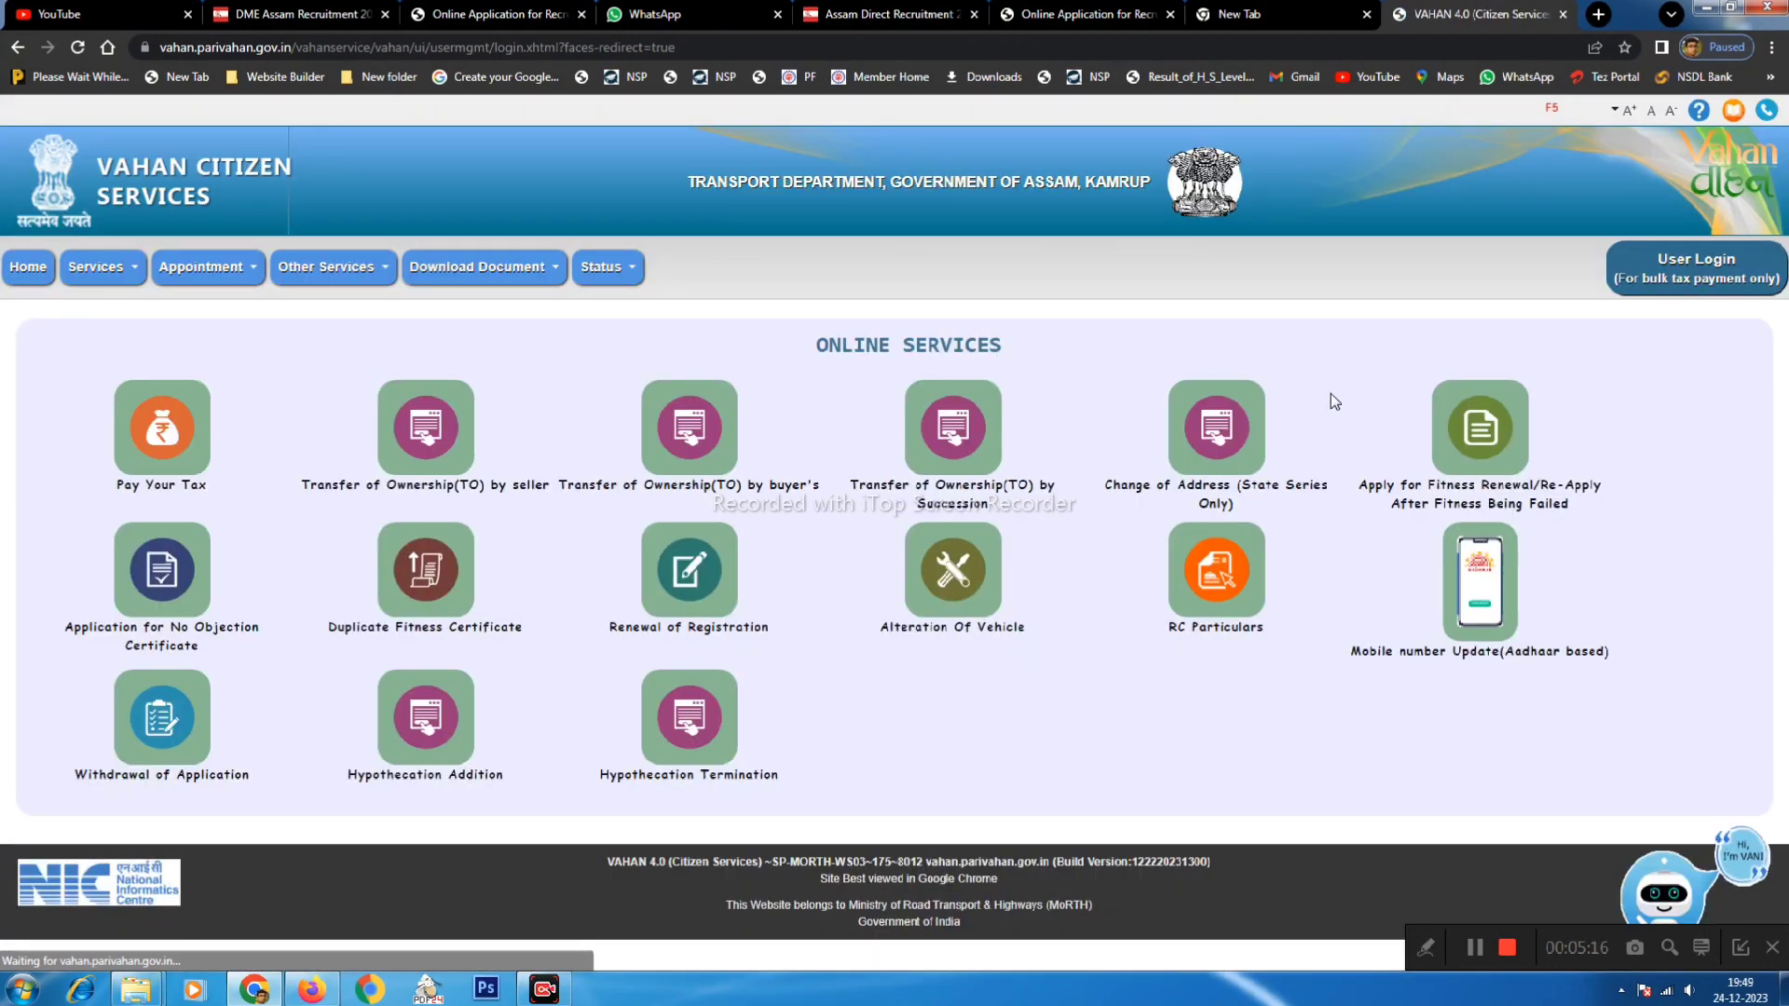
click(96, 266)
mouse_move(146, 343)
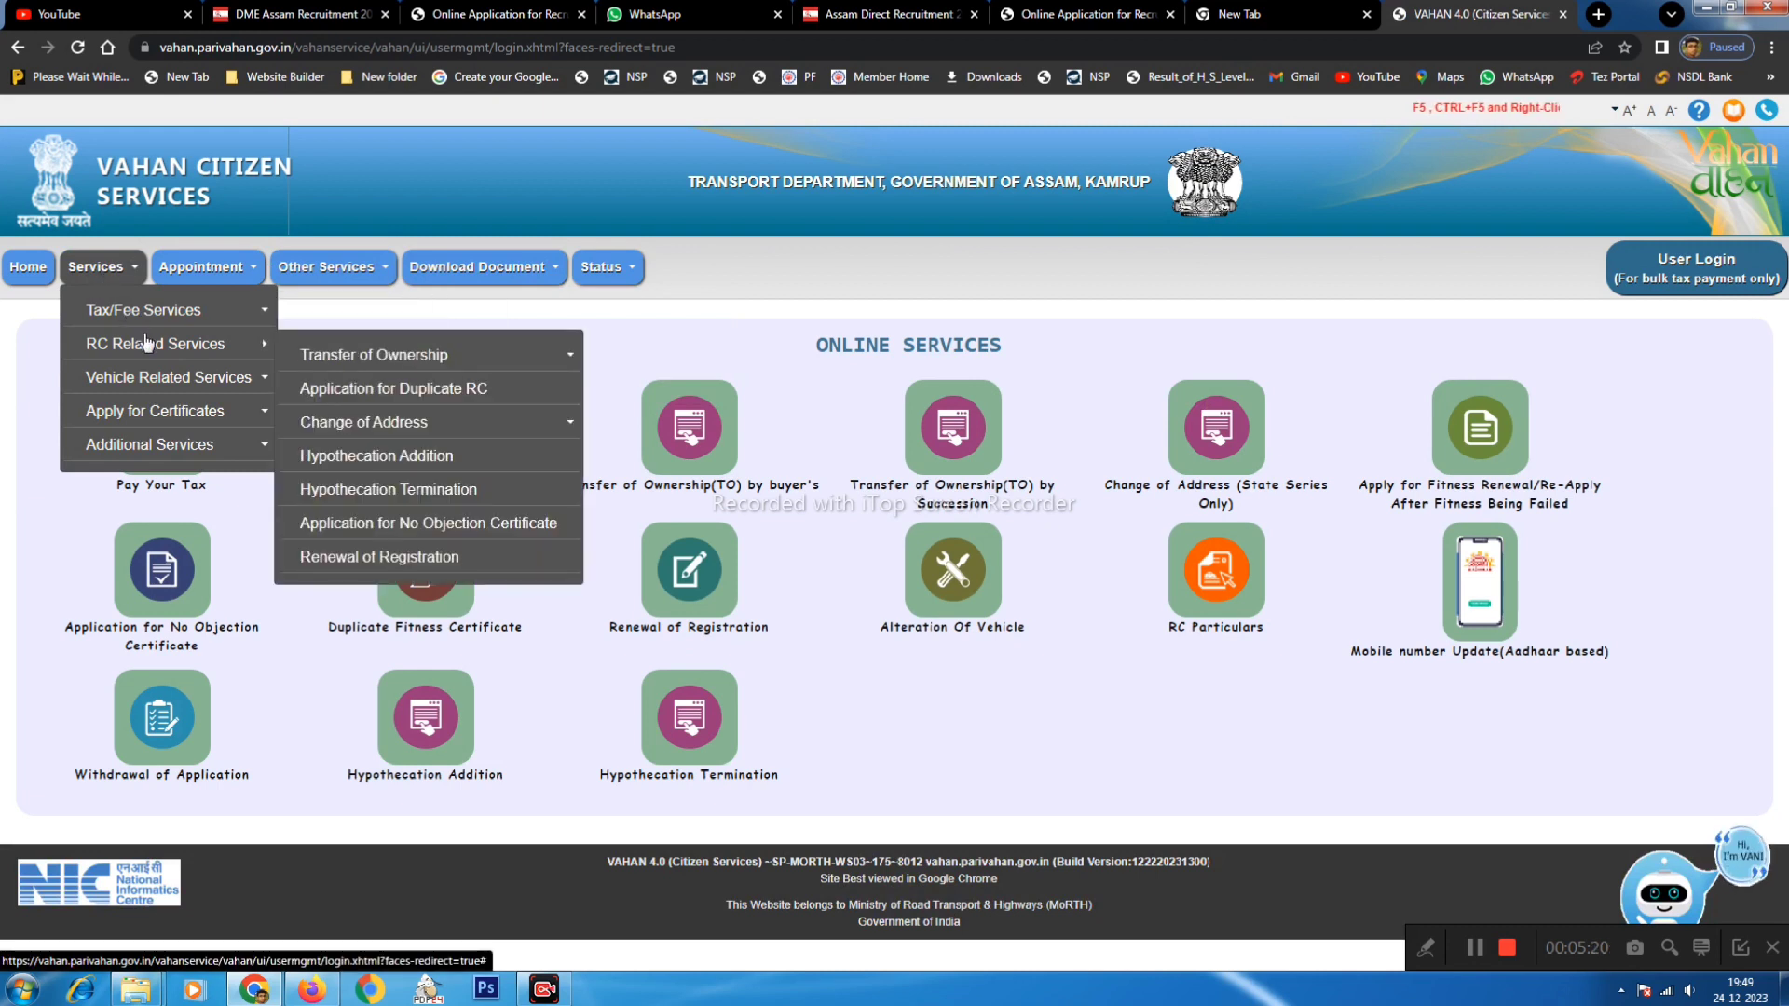
mouse_move(96, 266)
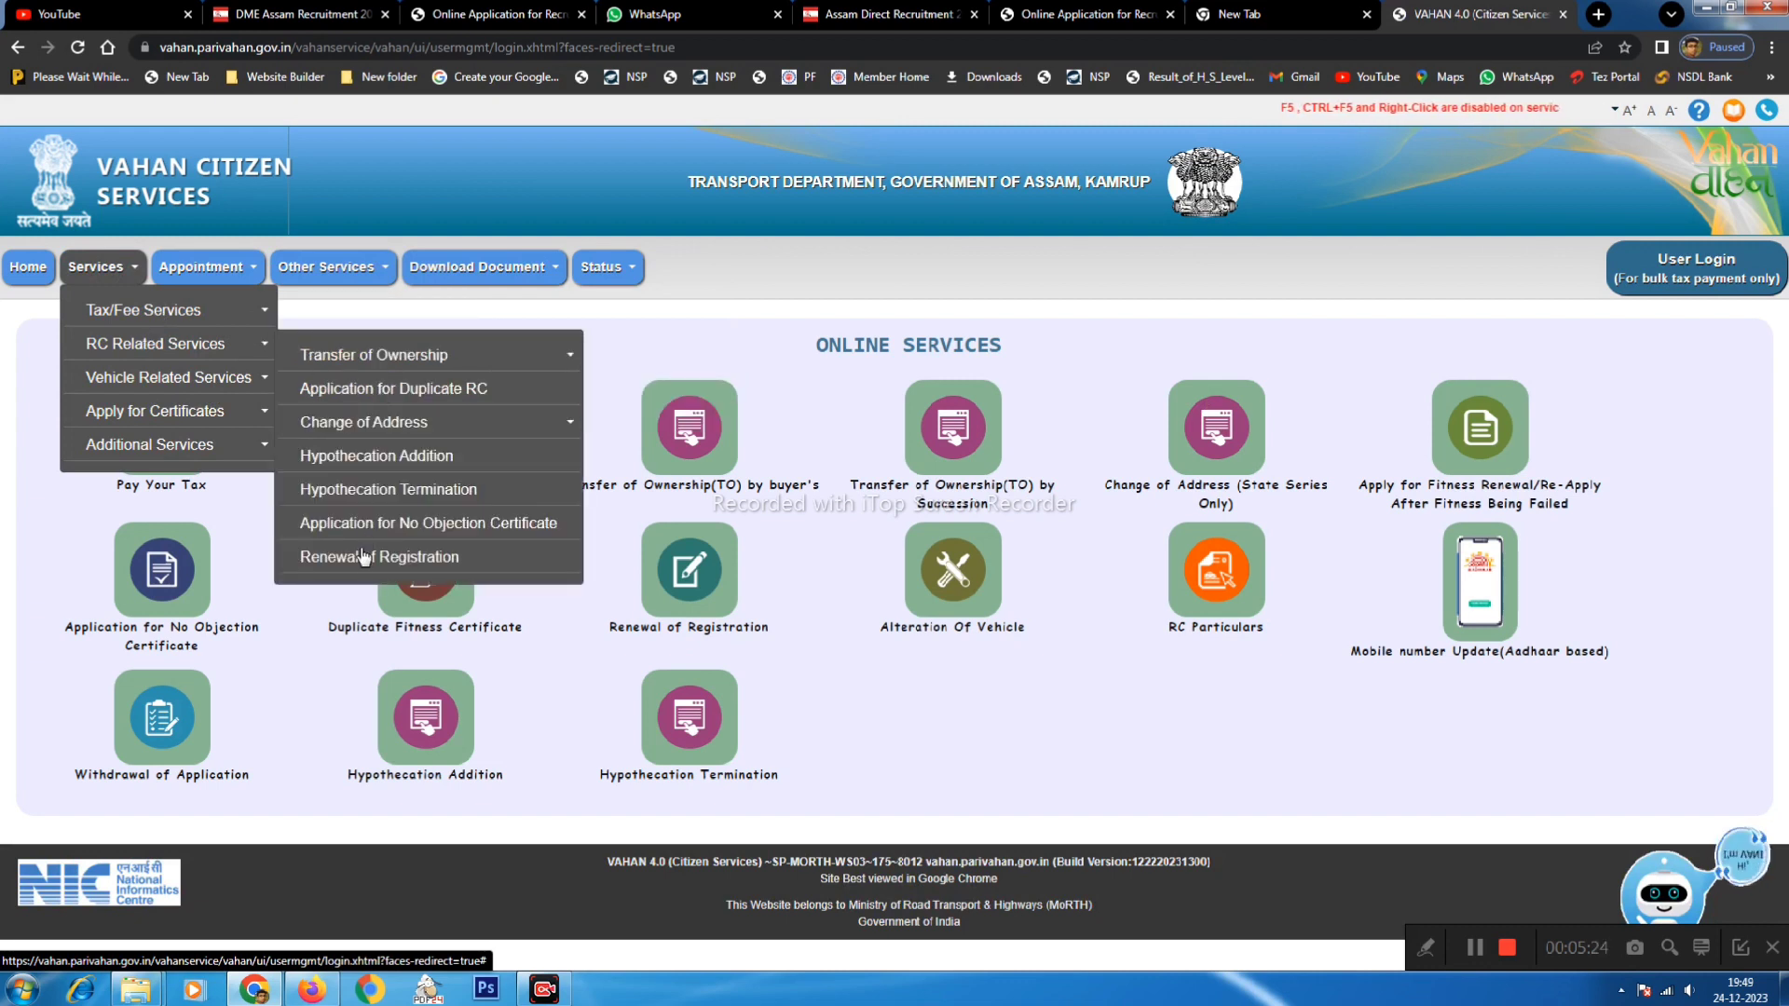
click(363, 556)
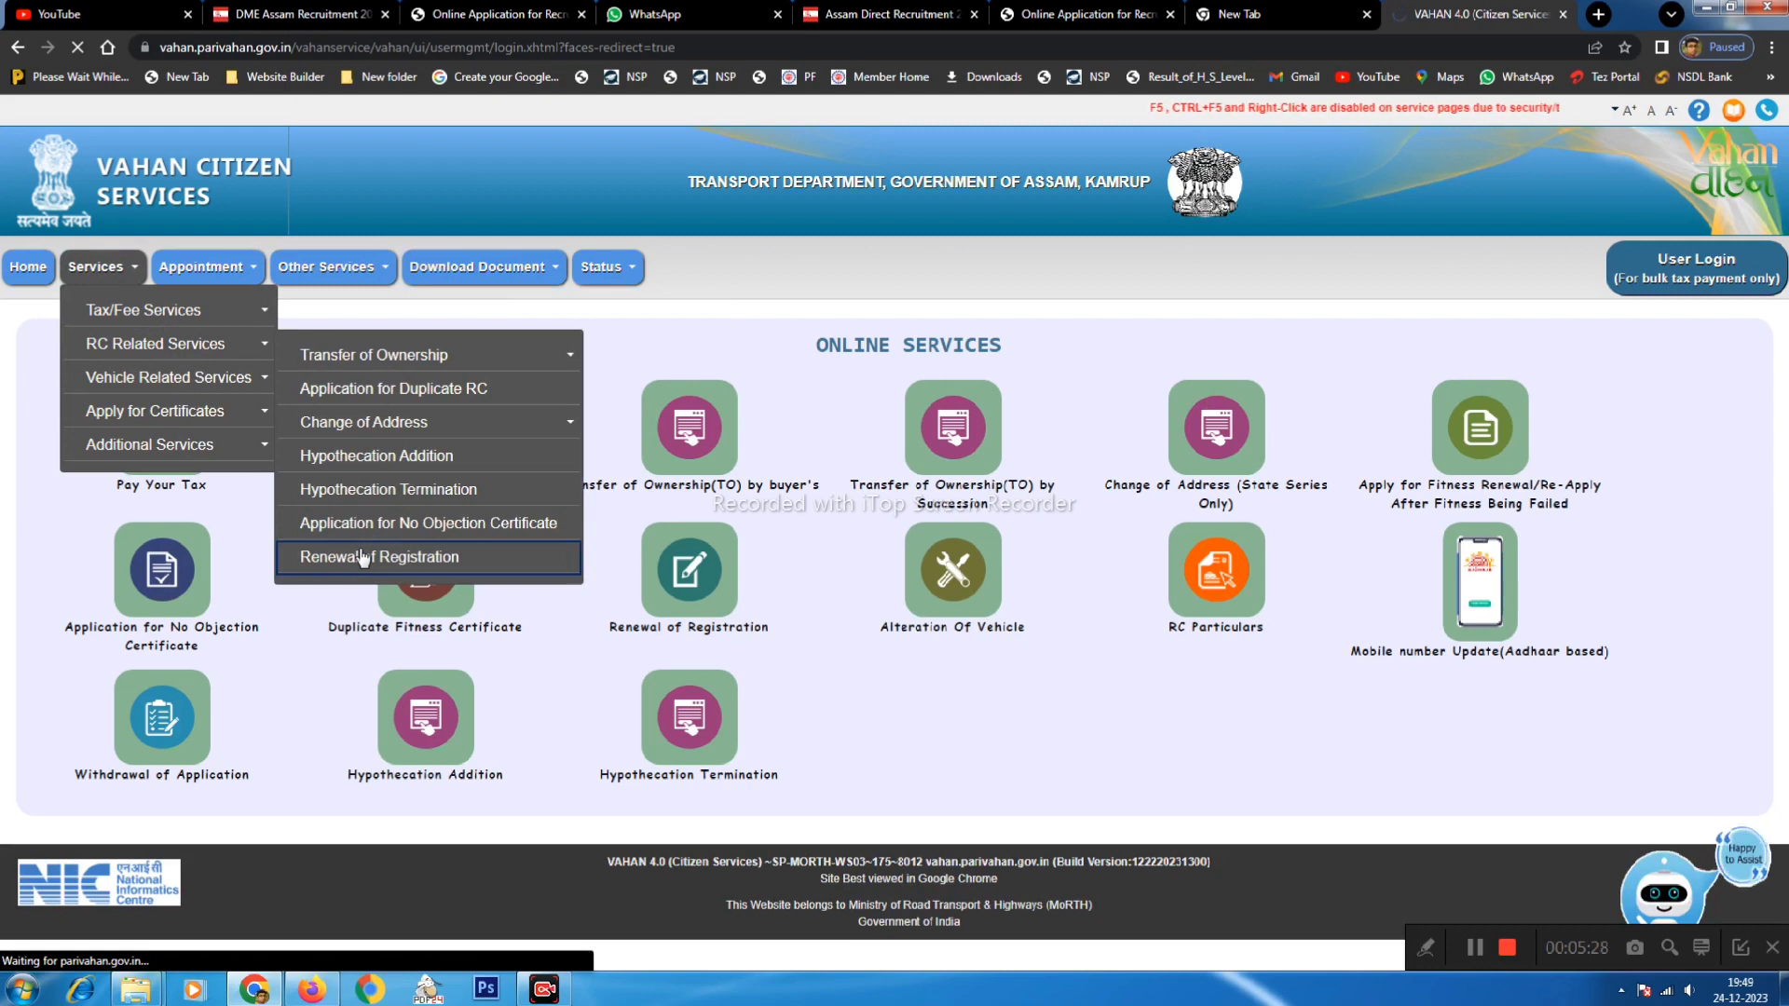
text(AS)
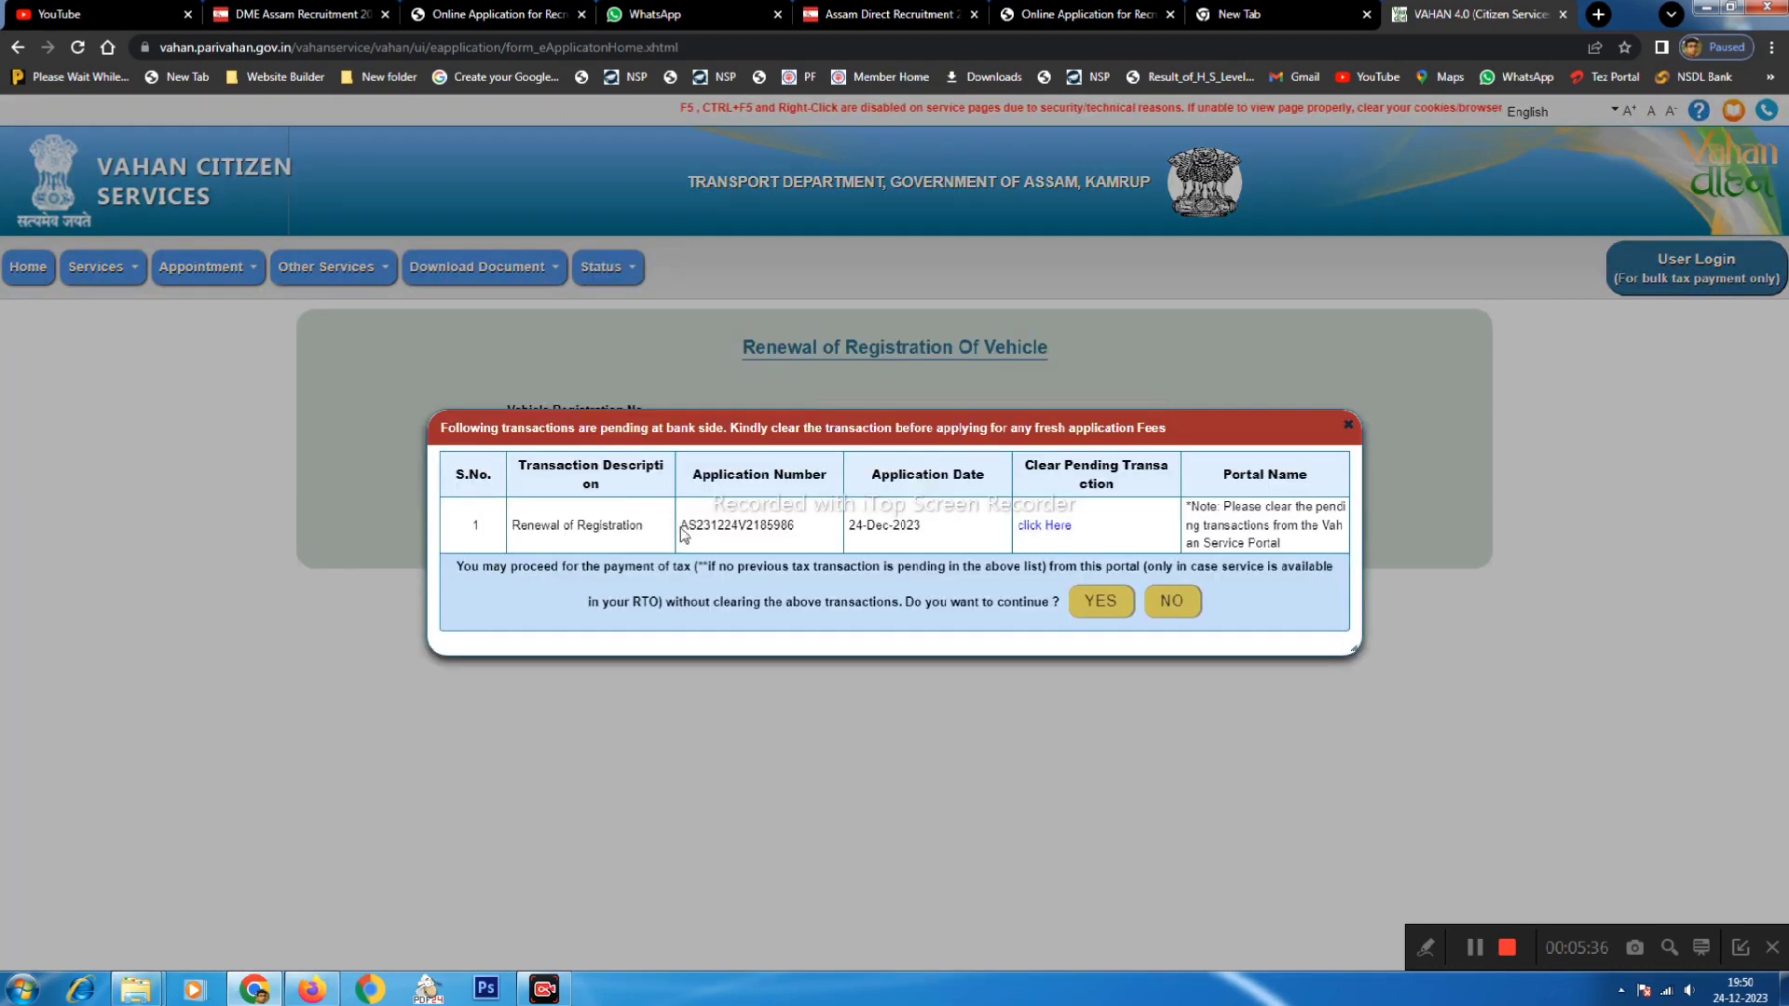
- Copy the pending application number and paste it into Clear Pending Transaction's Transaction No field
drag(682, 526, 788, 525)
click(788, 526)
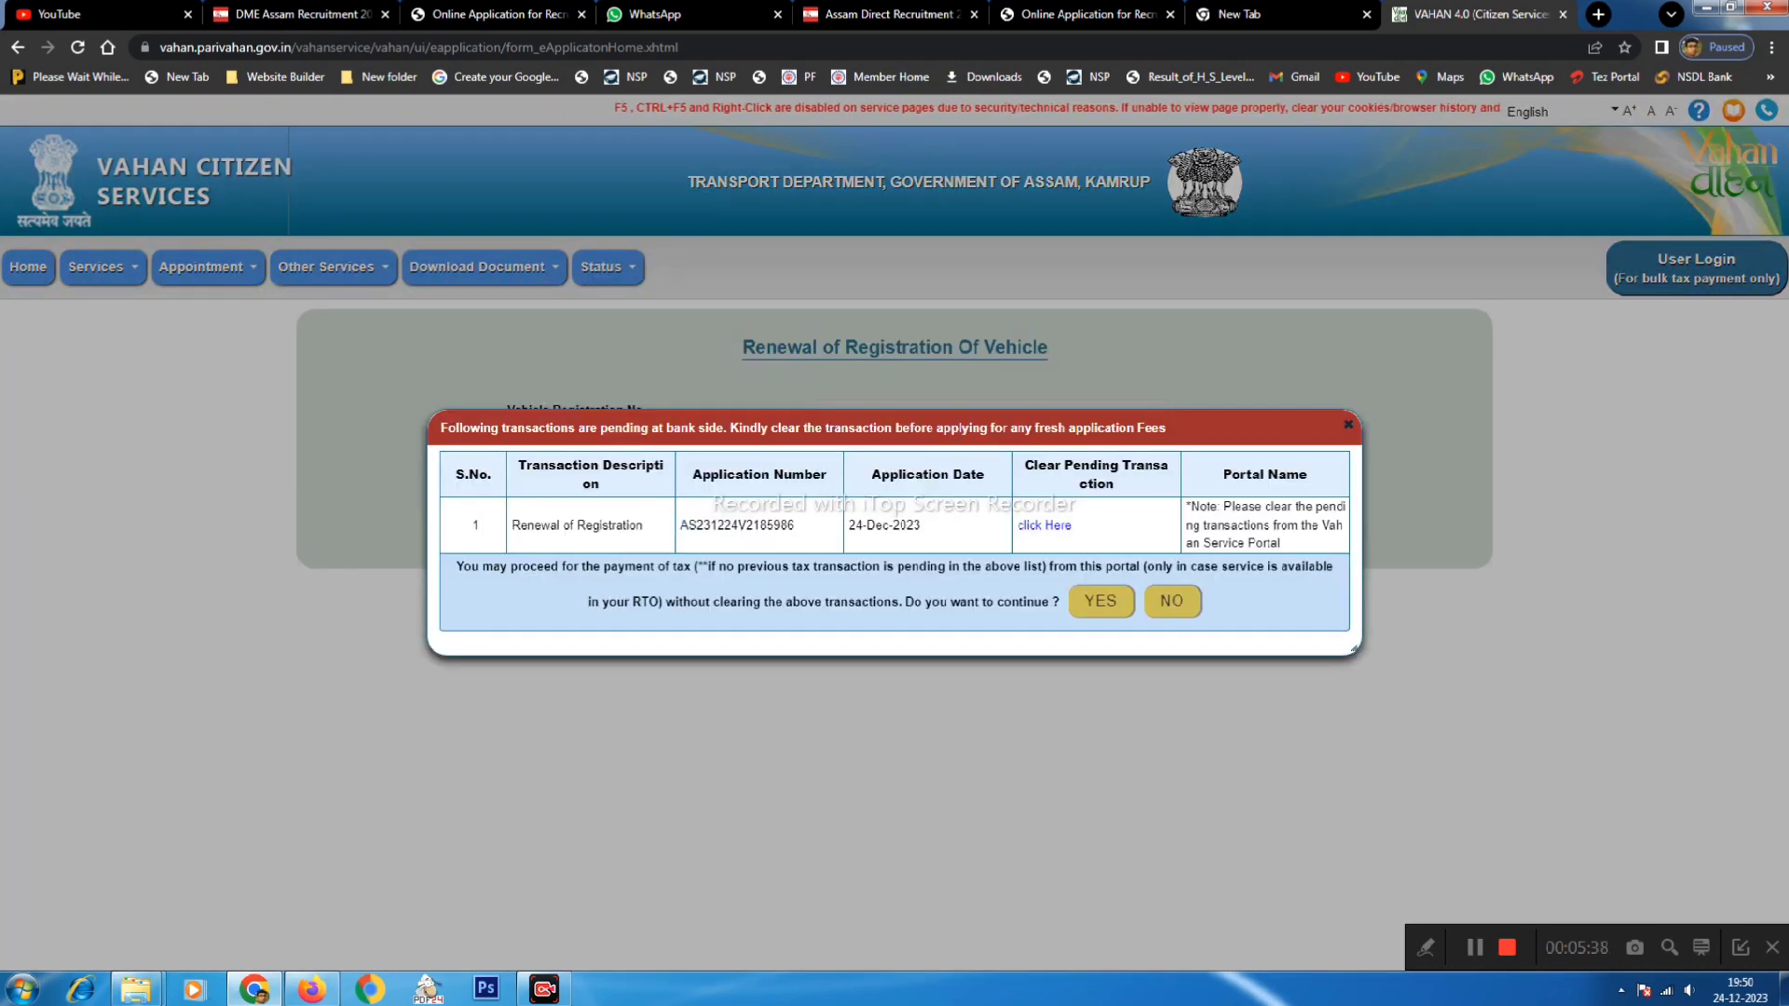
double_click(736, 526)
key(ctrl+c)
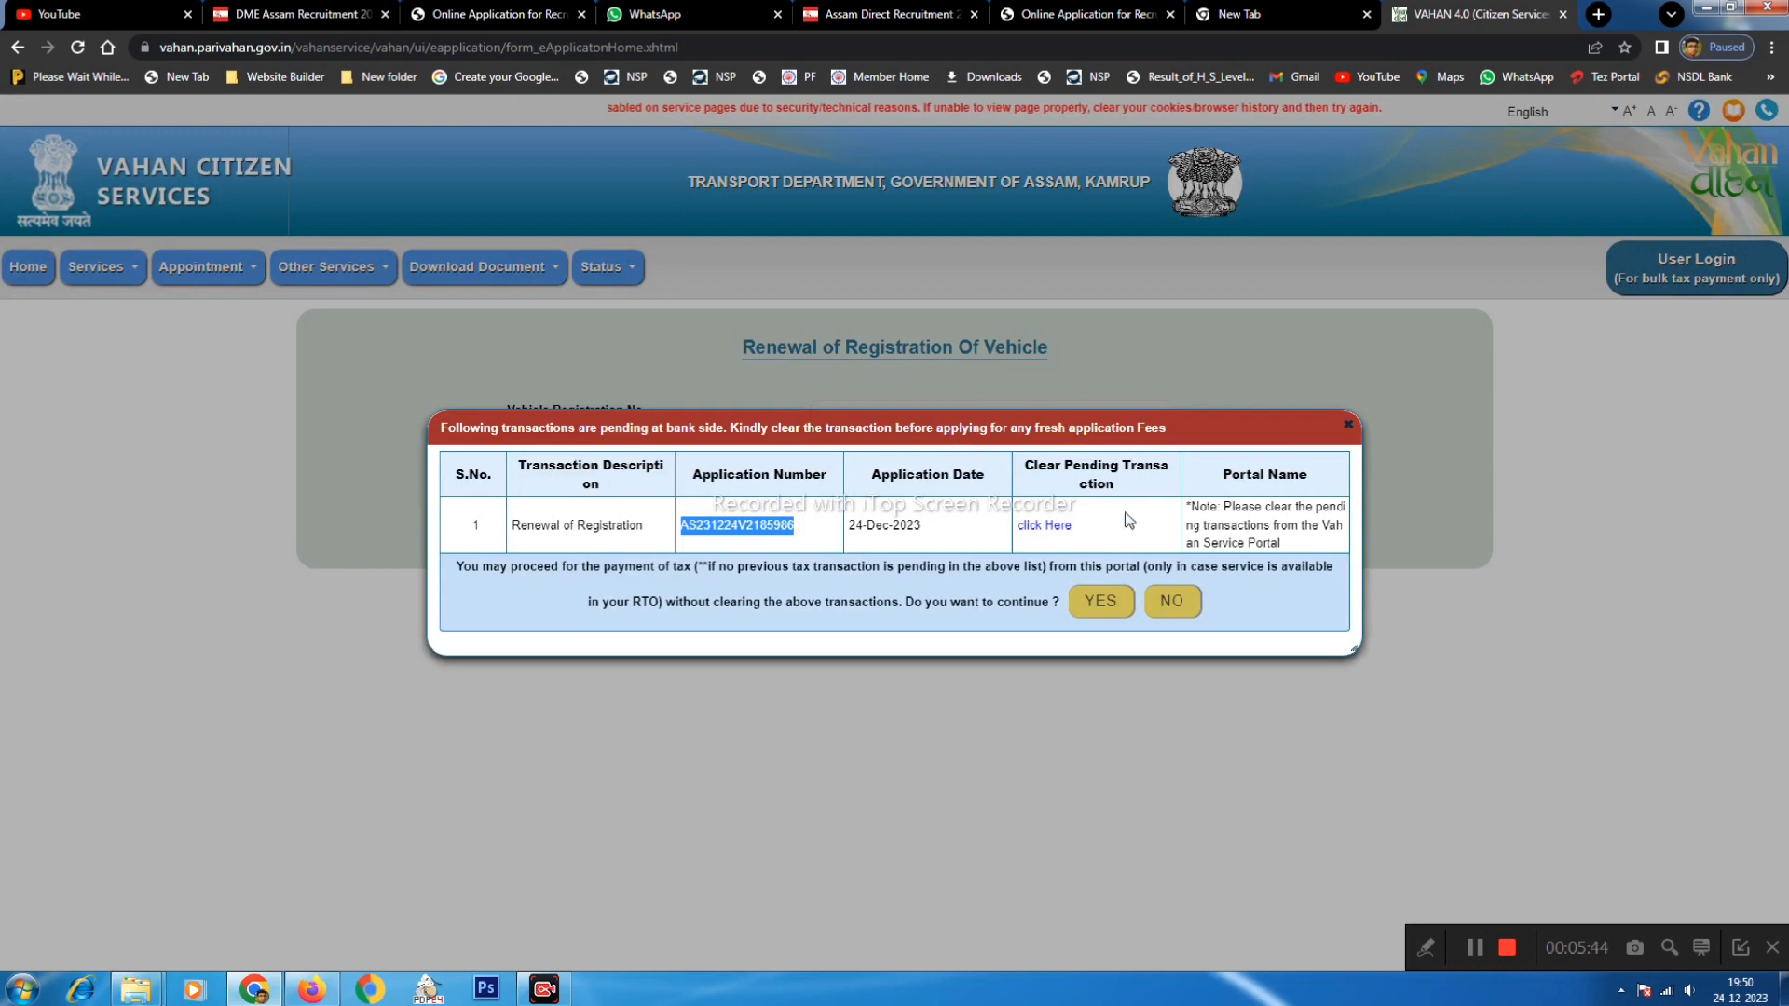
click(1044, 528)
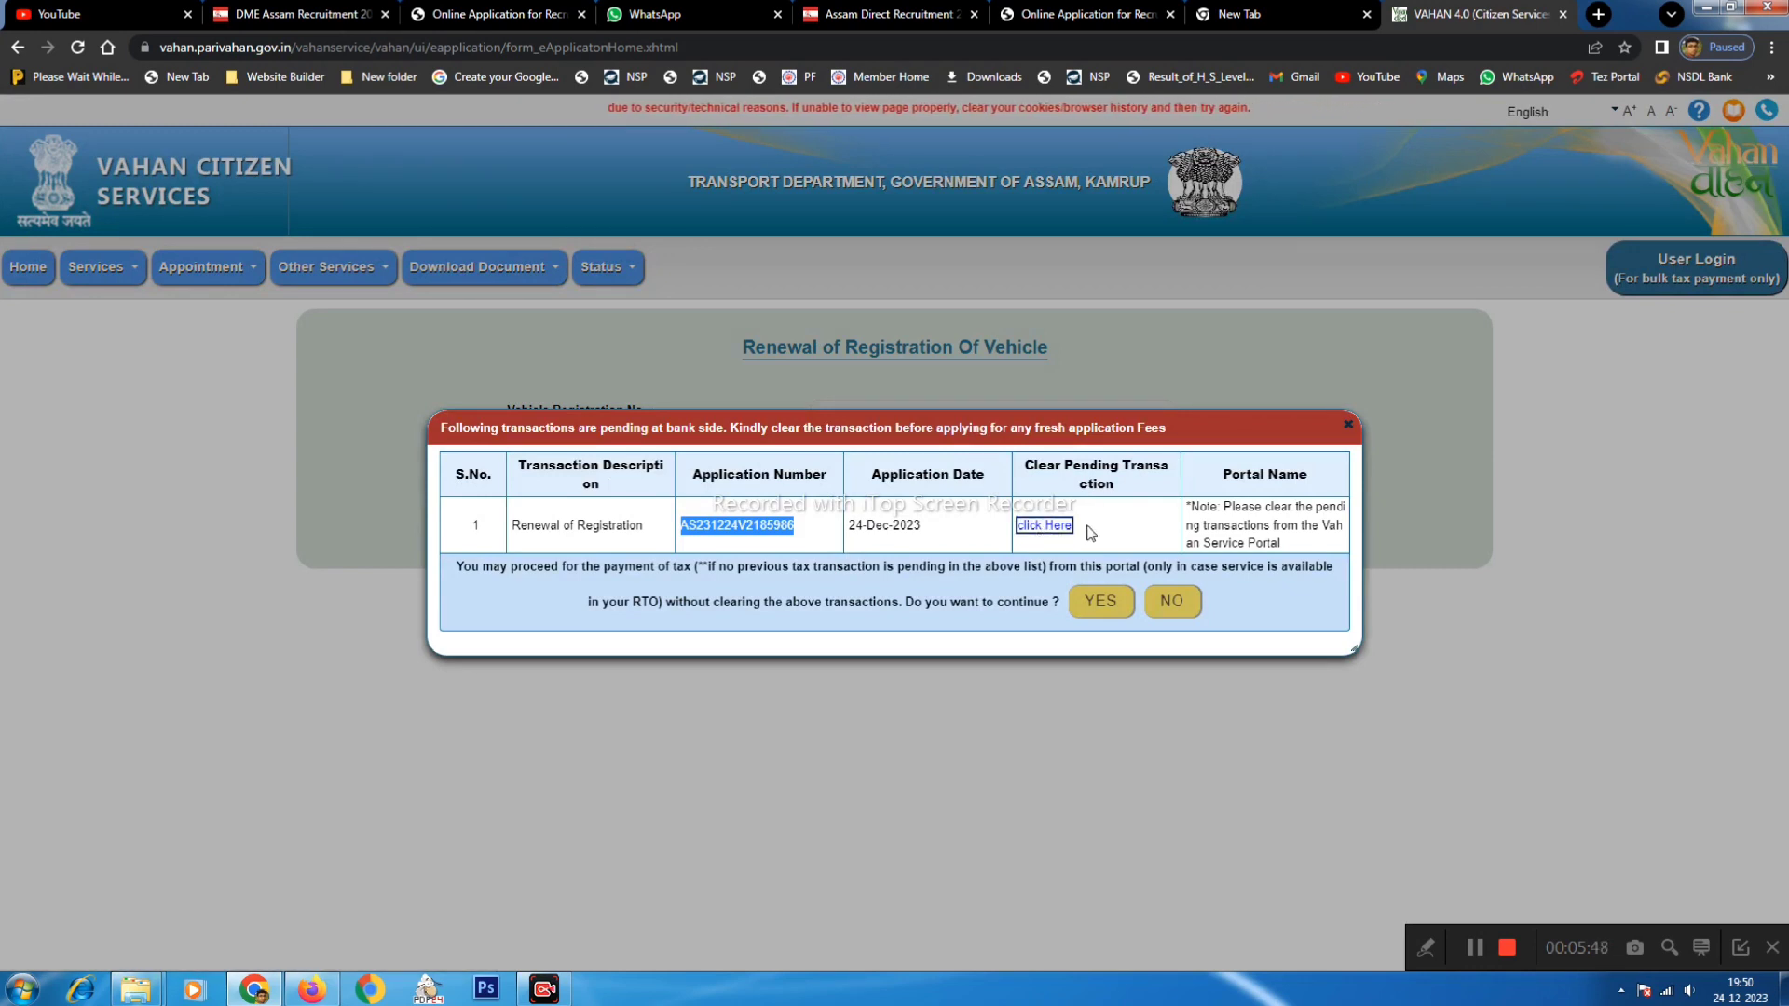
key(ctrl+v)
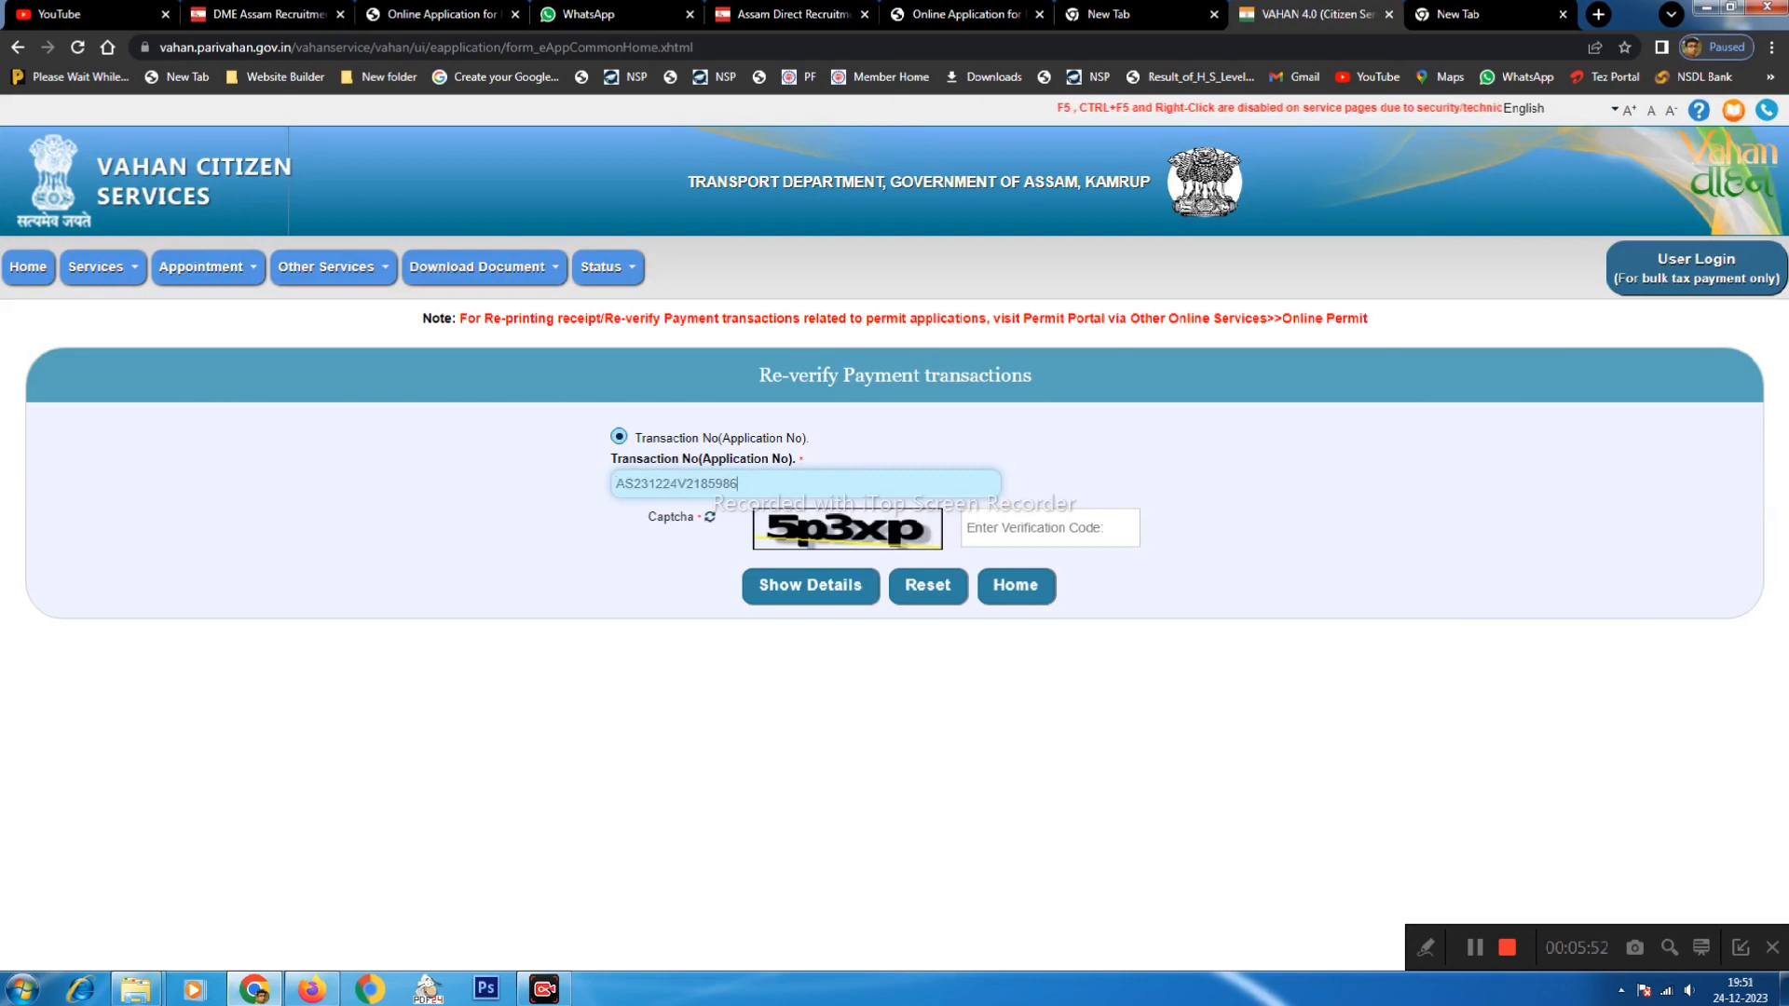
- Enter the captcha and request details, which returns a notice to retry after 15 minutes
key(Tab)
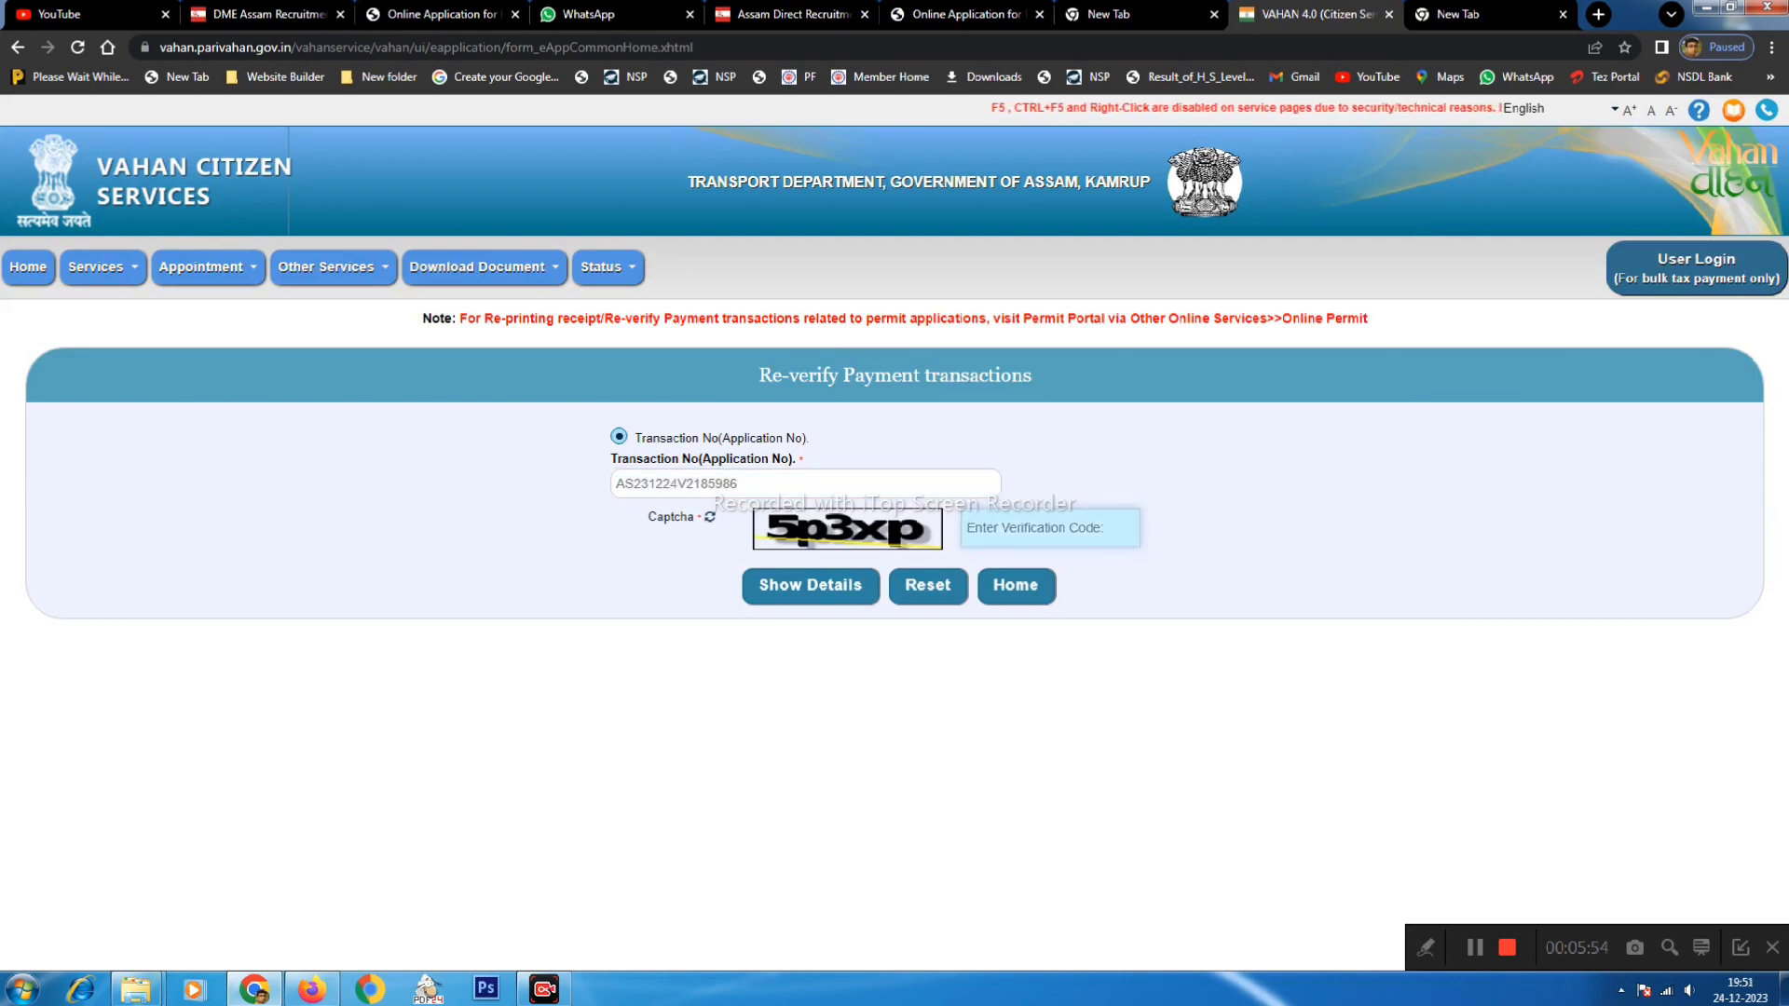
text(5p3)
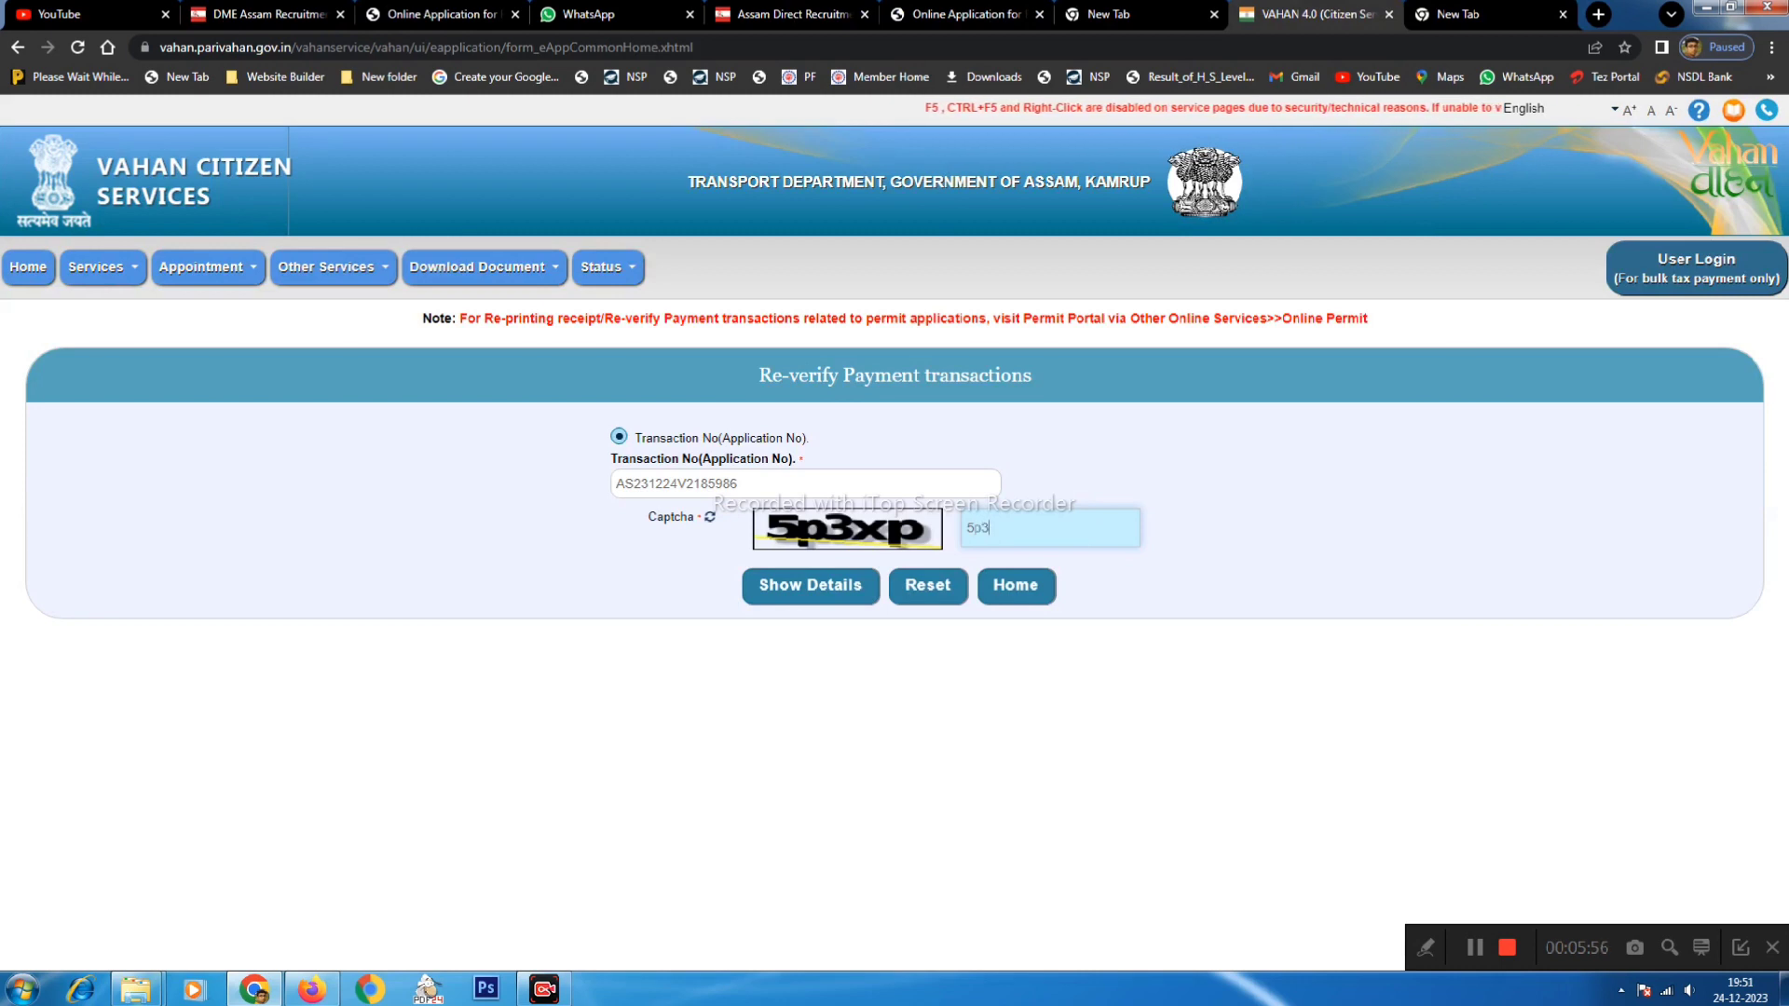
text(xp)
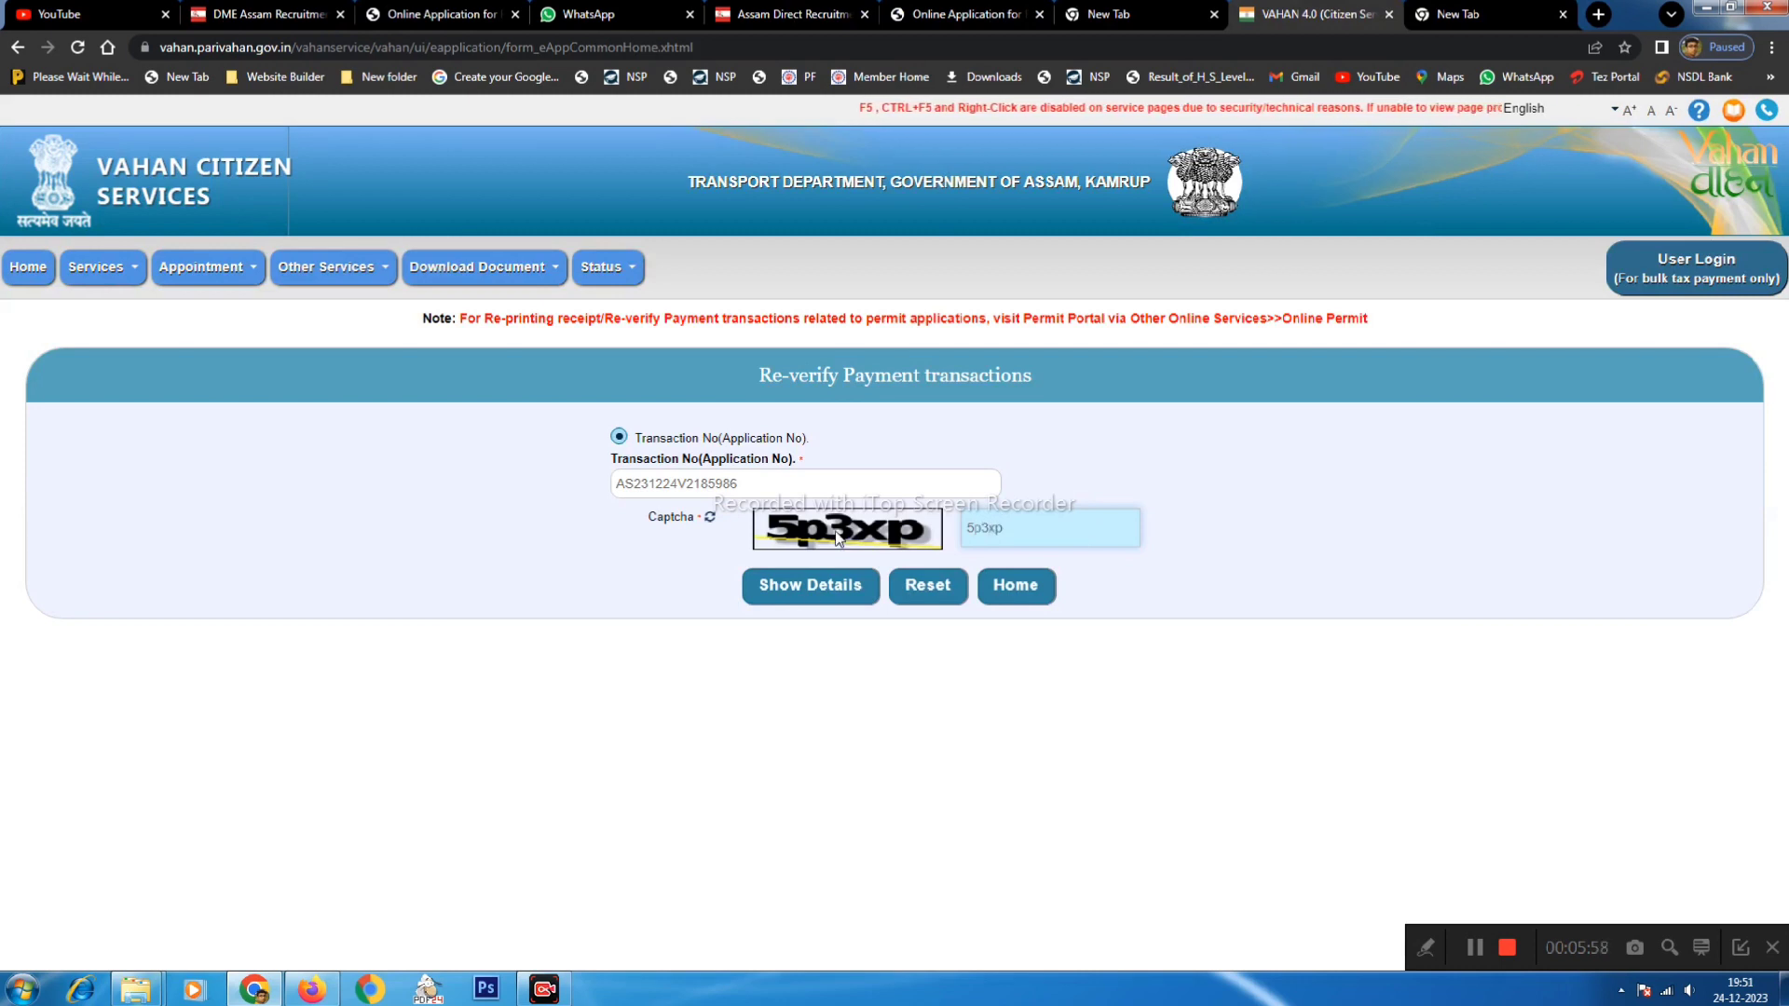
click(803, 595)
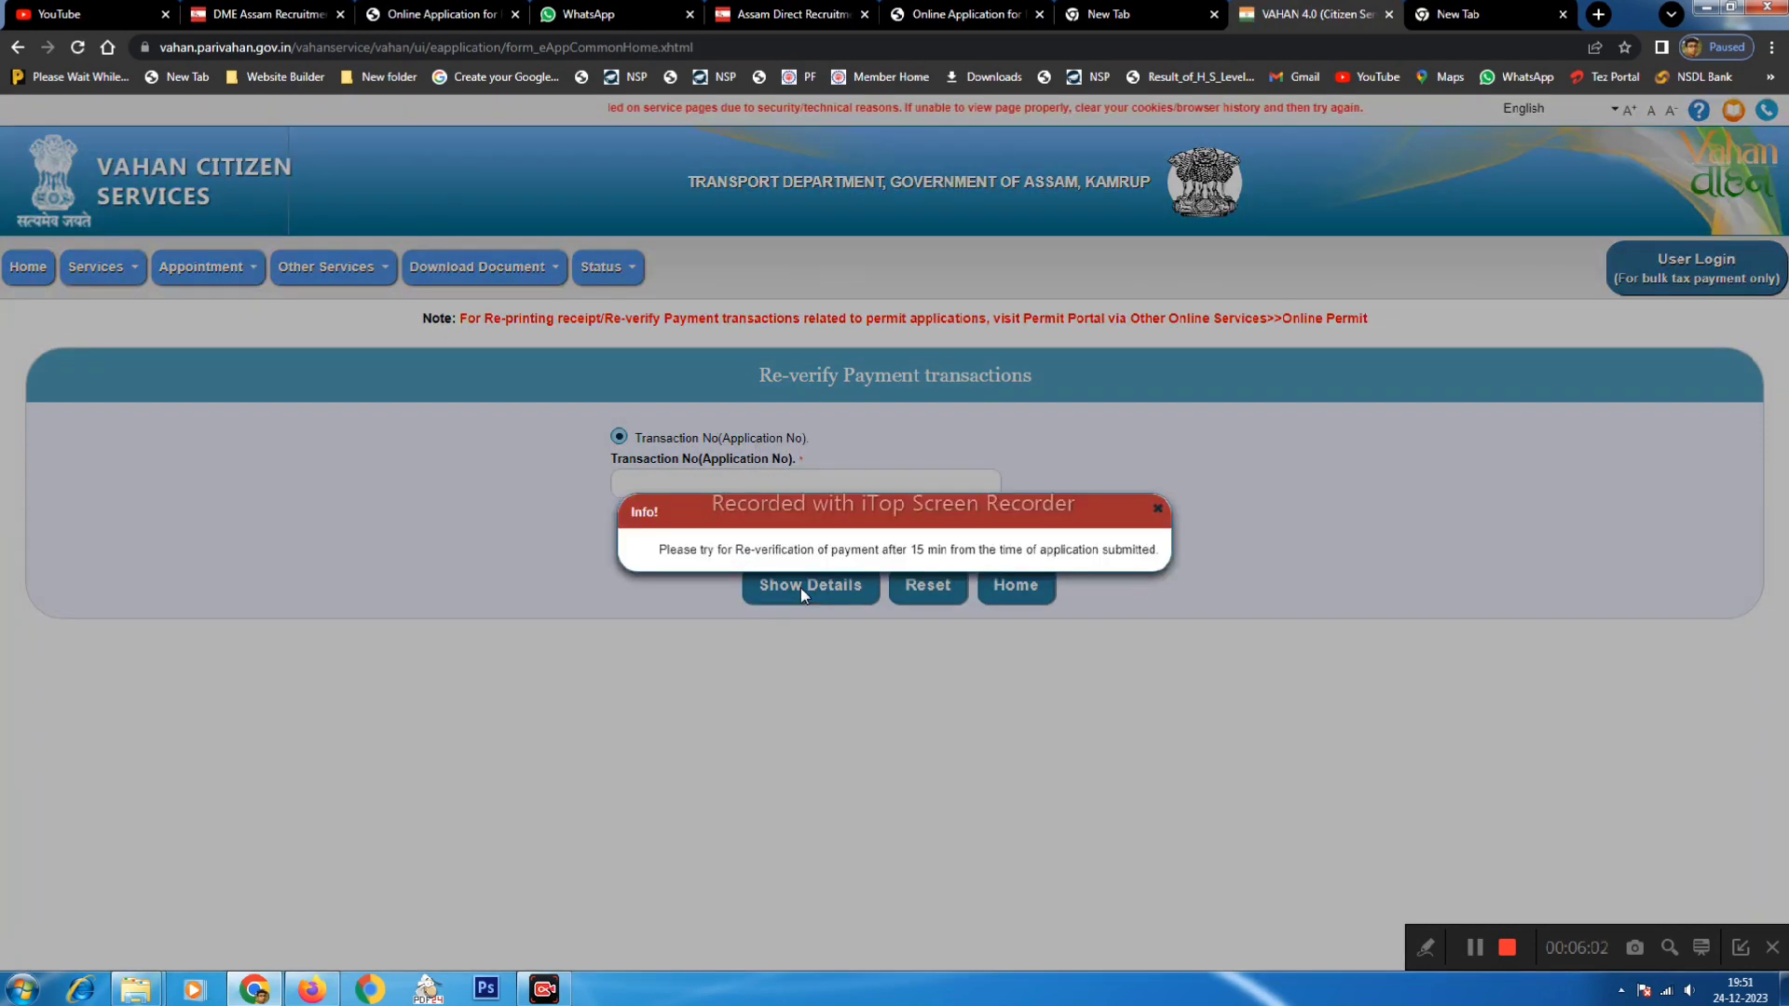
drag(659, 551, 1152, 551)
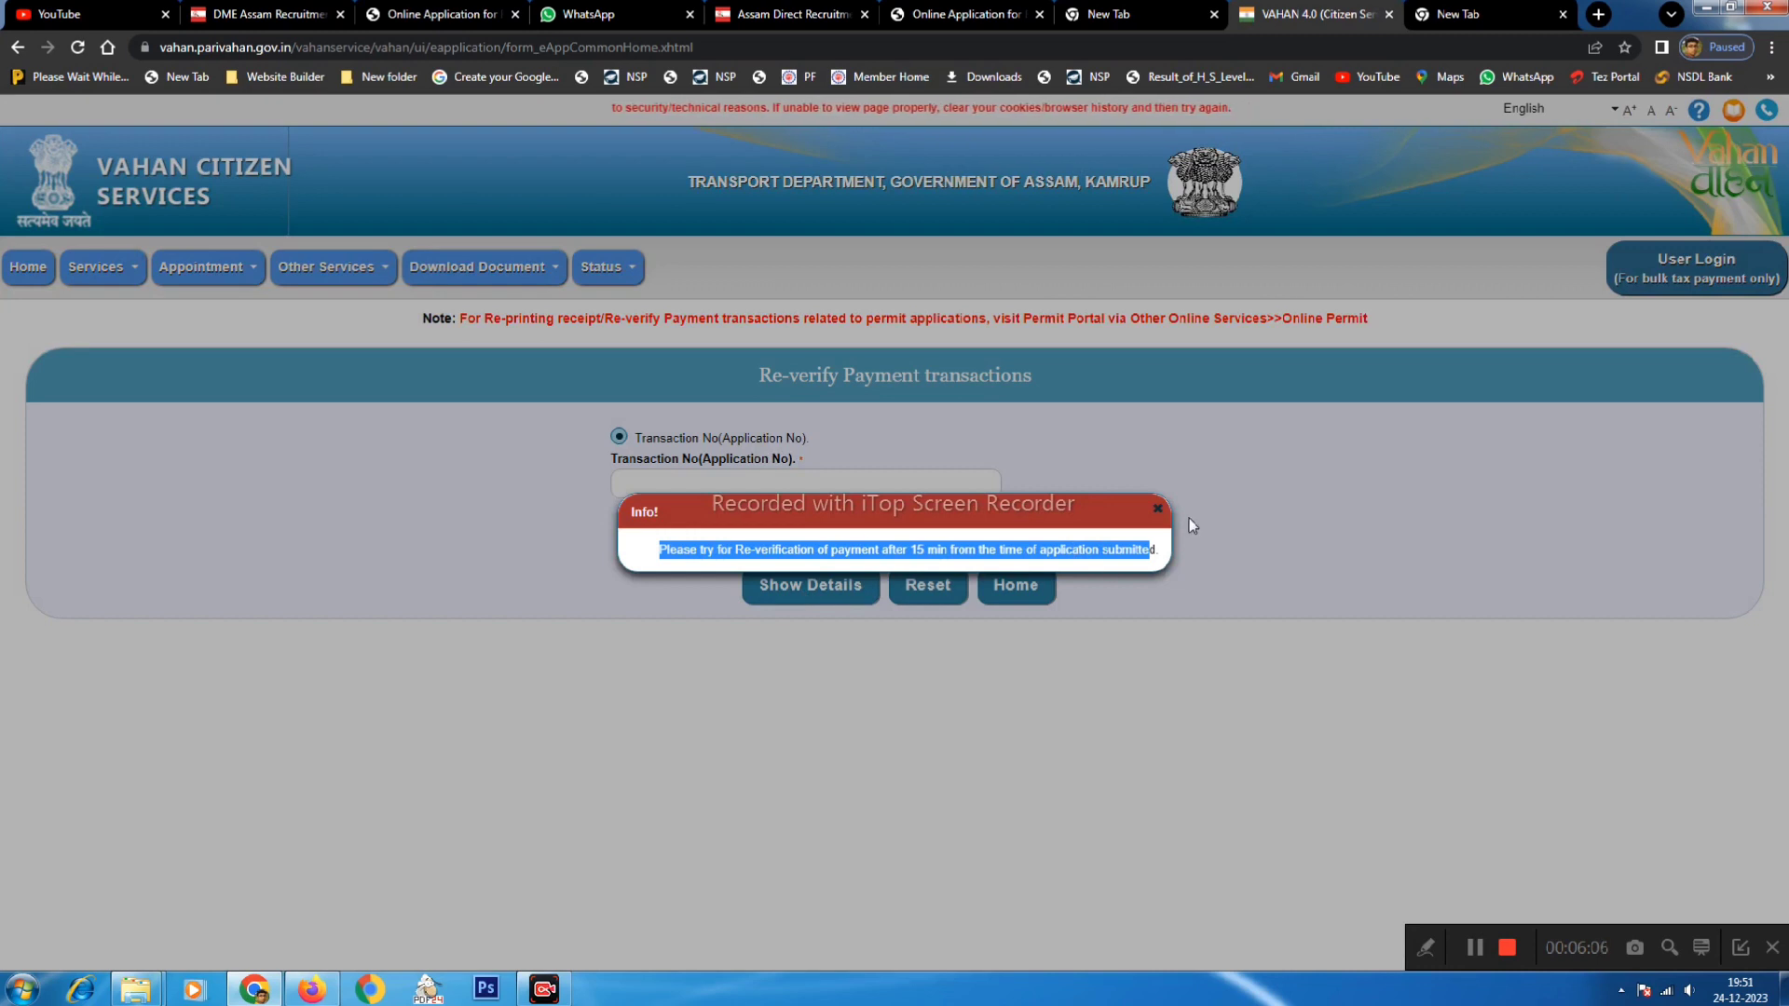
- Dismiss the notice, re-verify the failed 20650 renewal payment, and confirm the bank check
click(1157, 508)
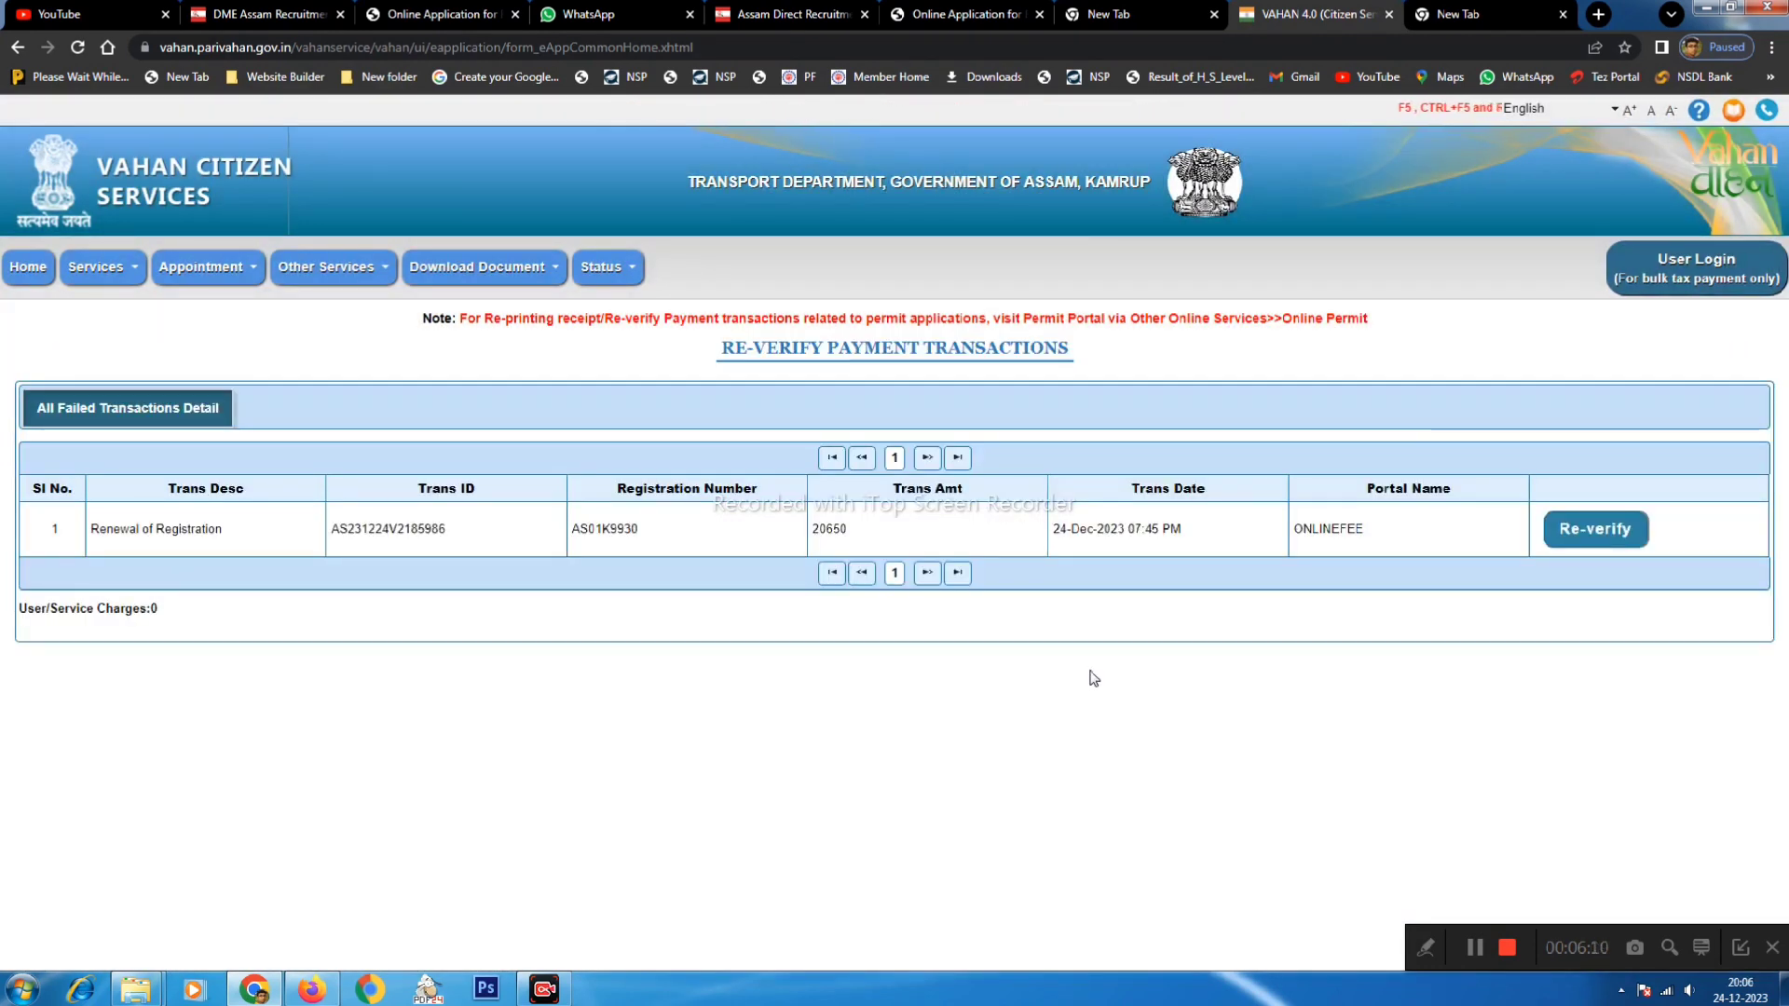
drag(89, 528, 826, 529)
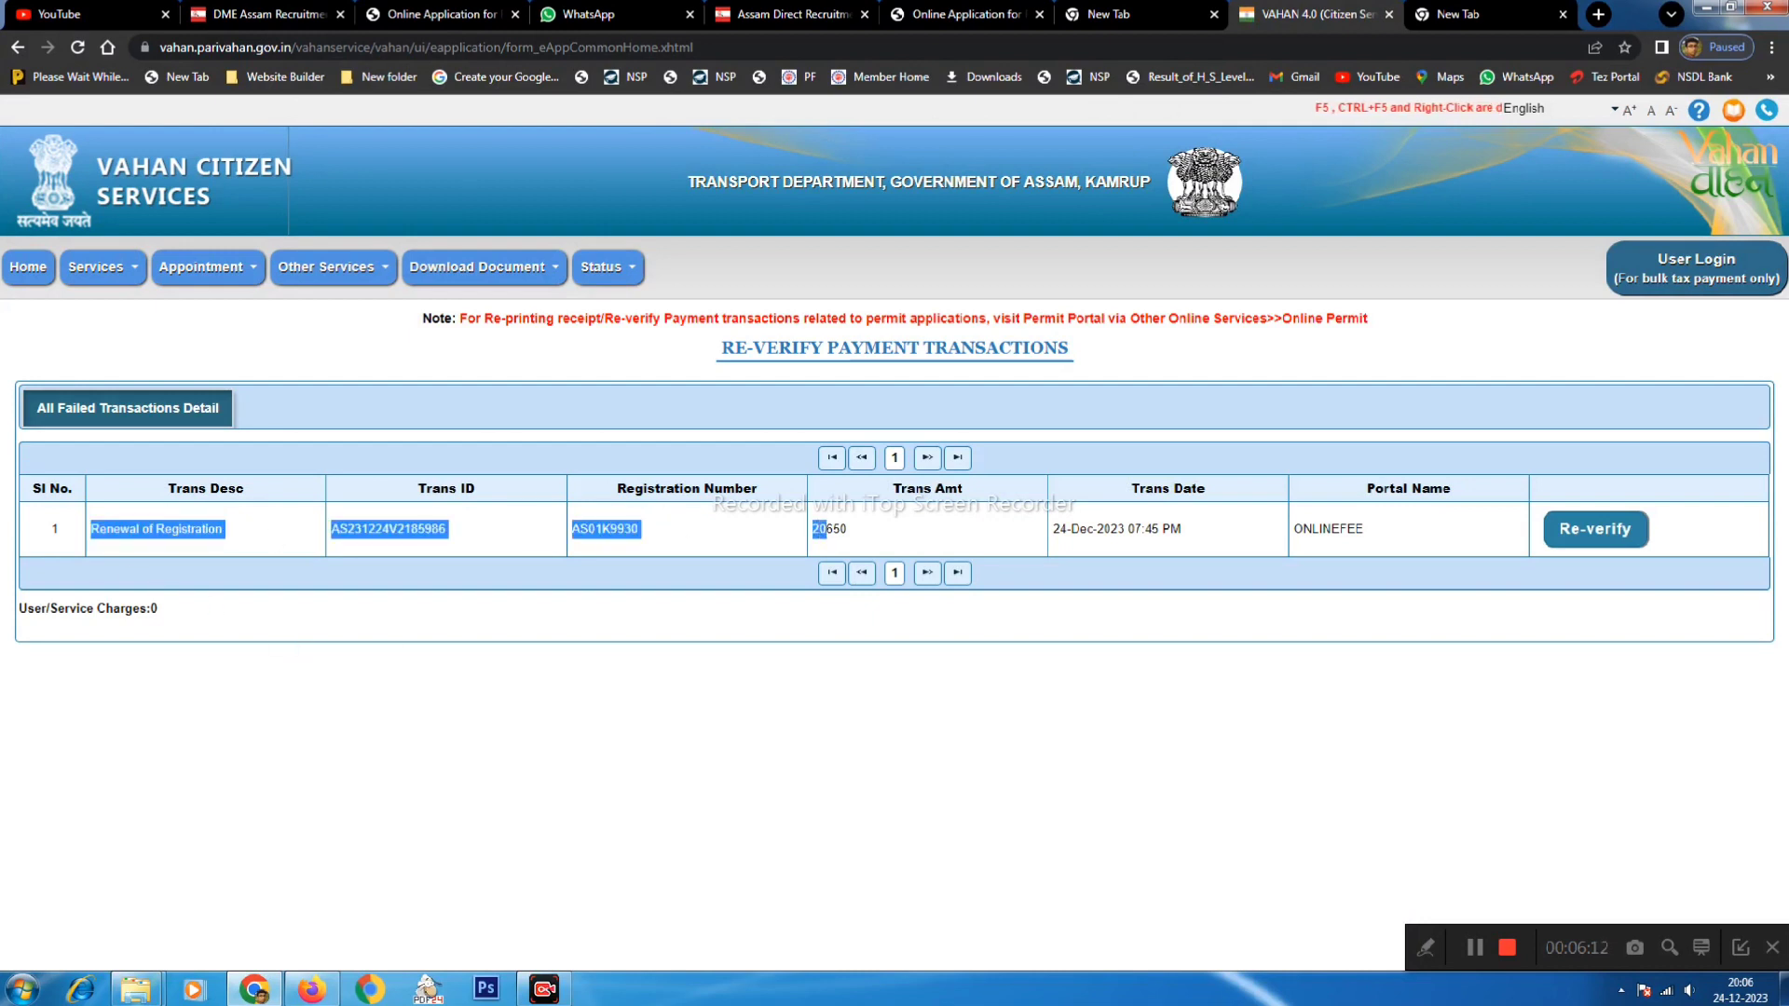
click(1609, 533)
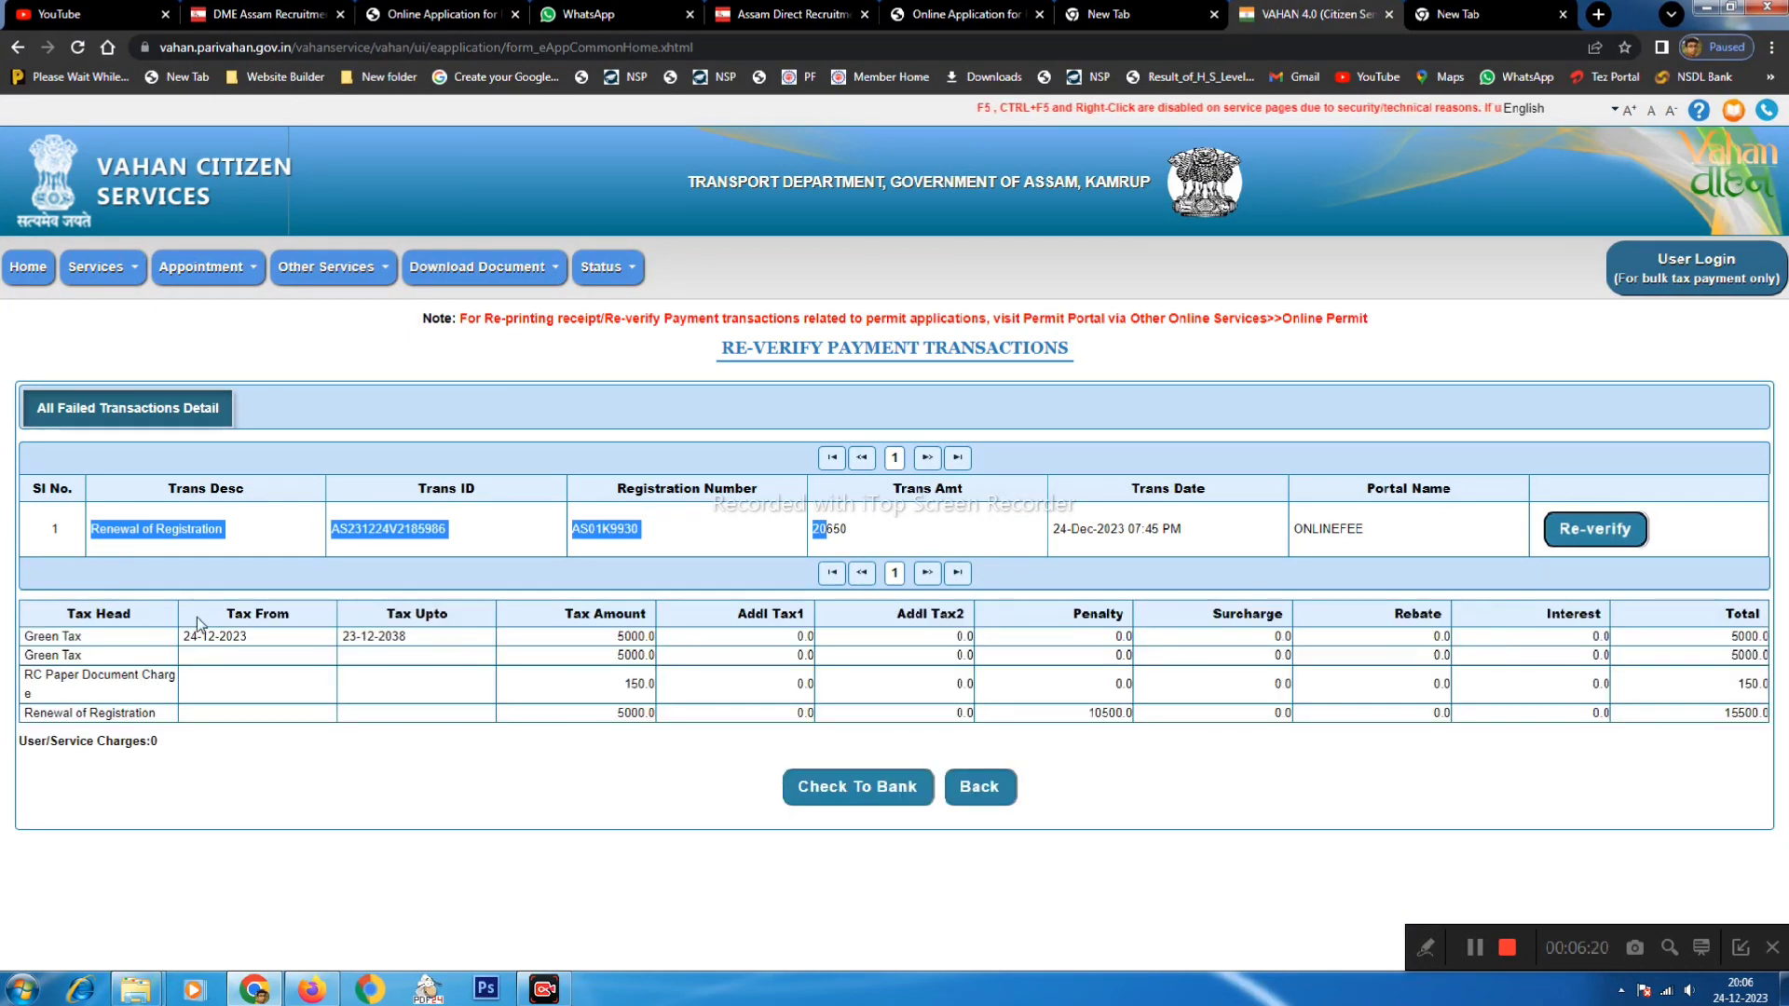
drag(197, 635, 506, 643)
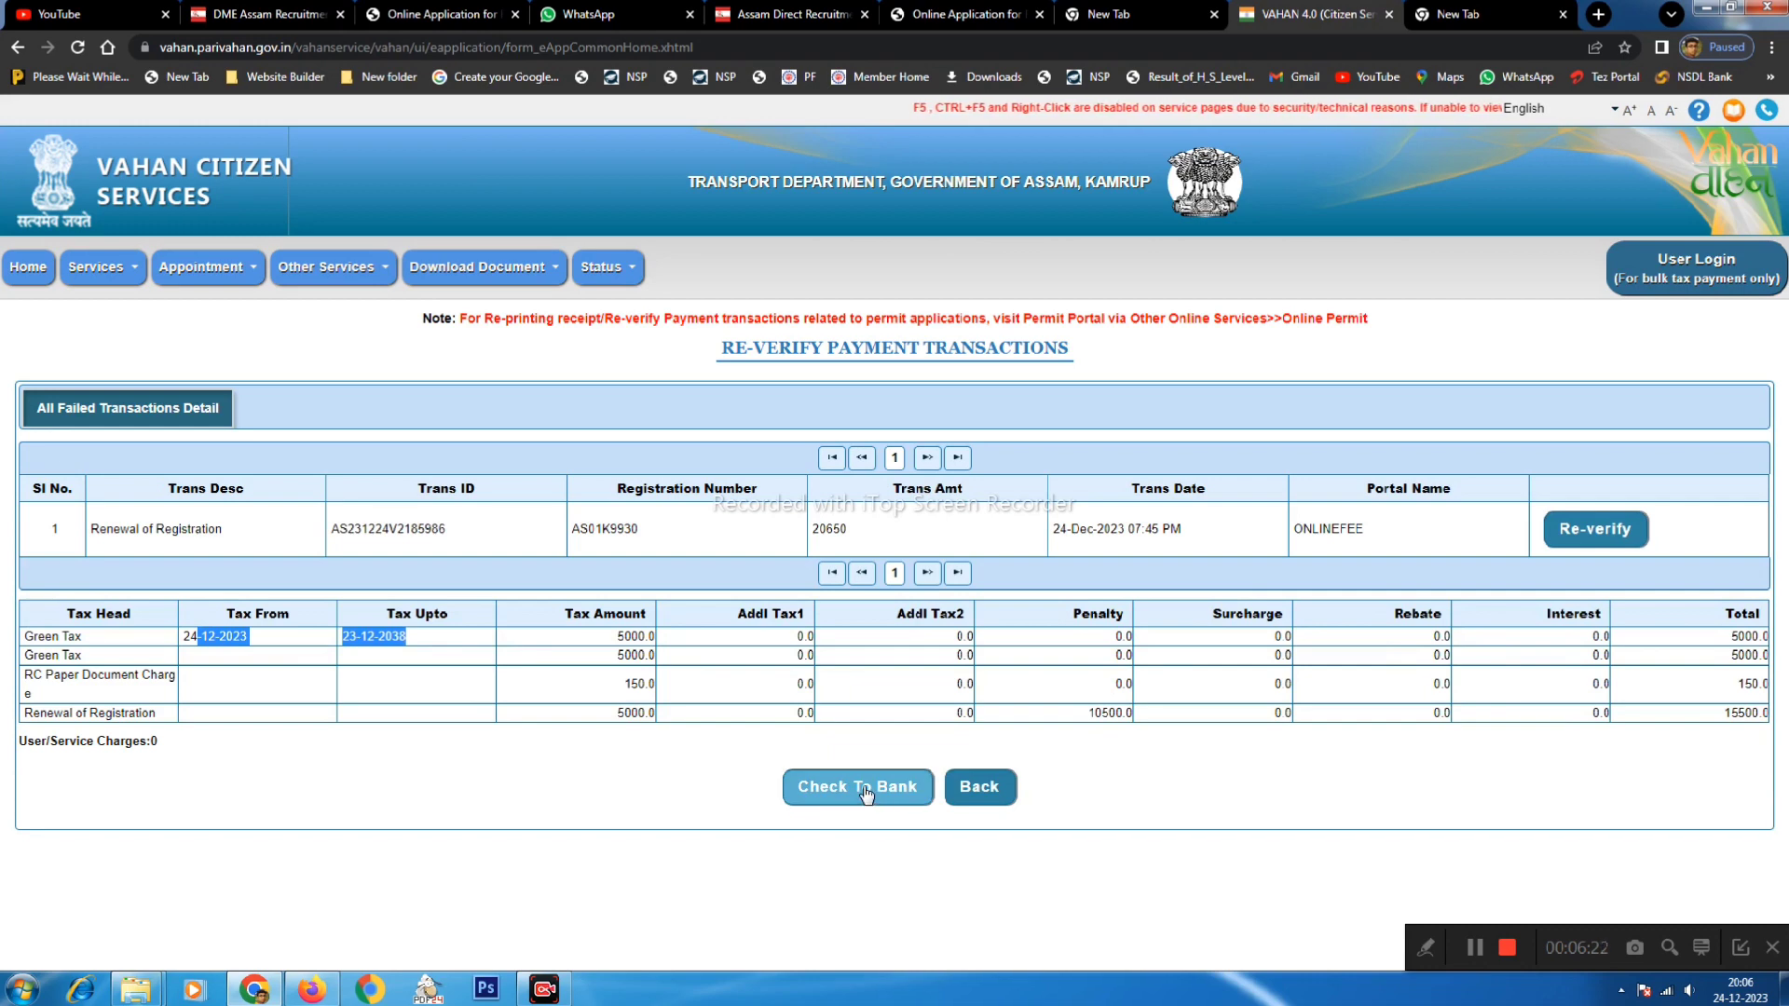
click(865, 790)
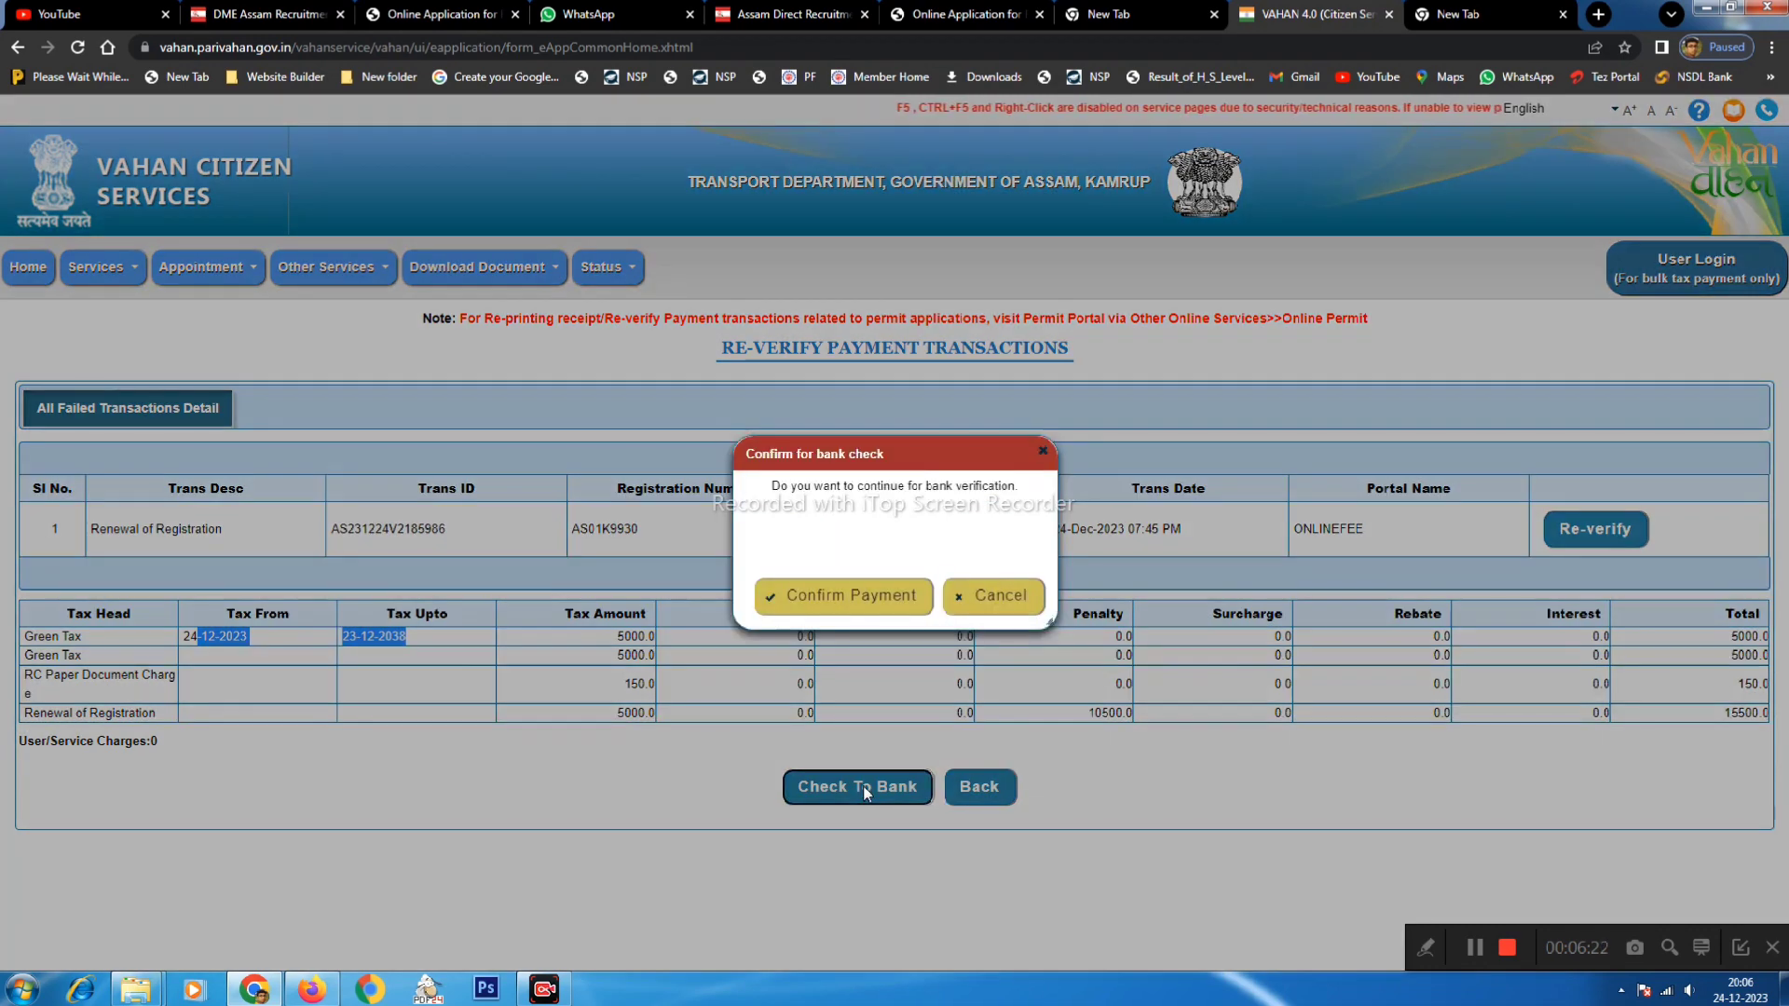
click(810, 603)
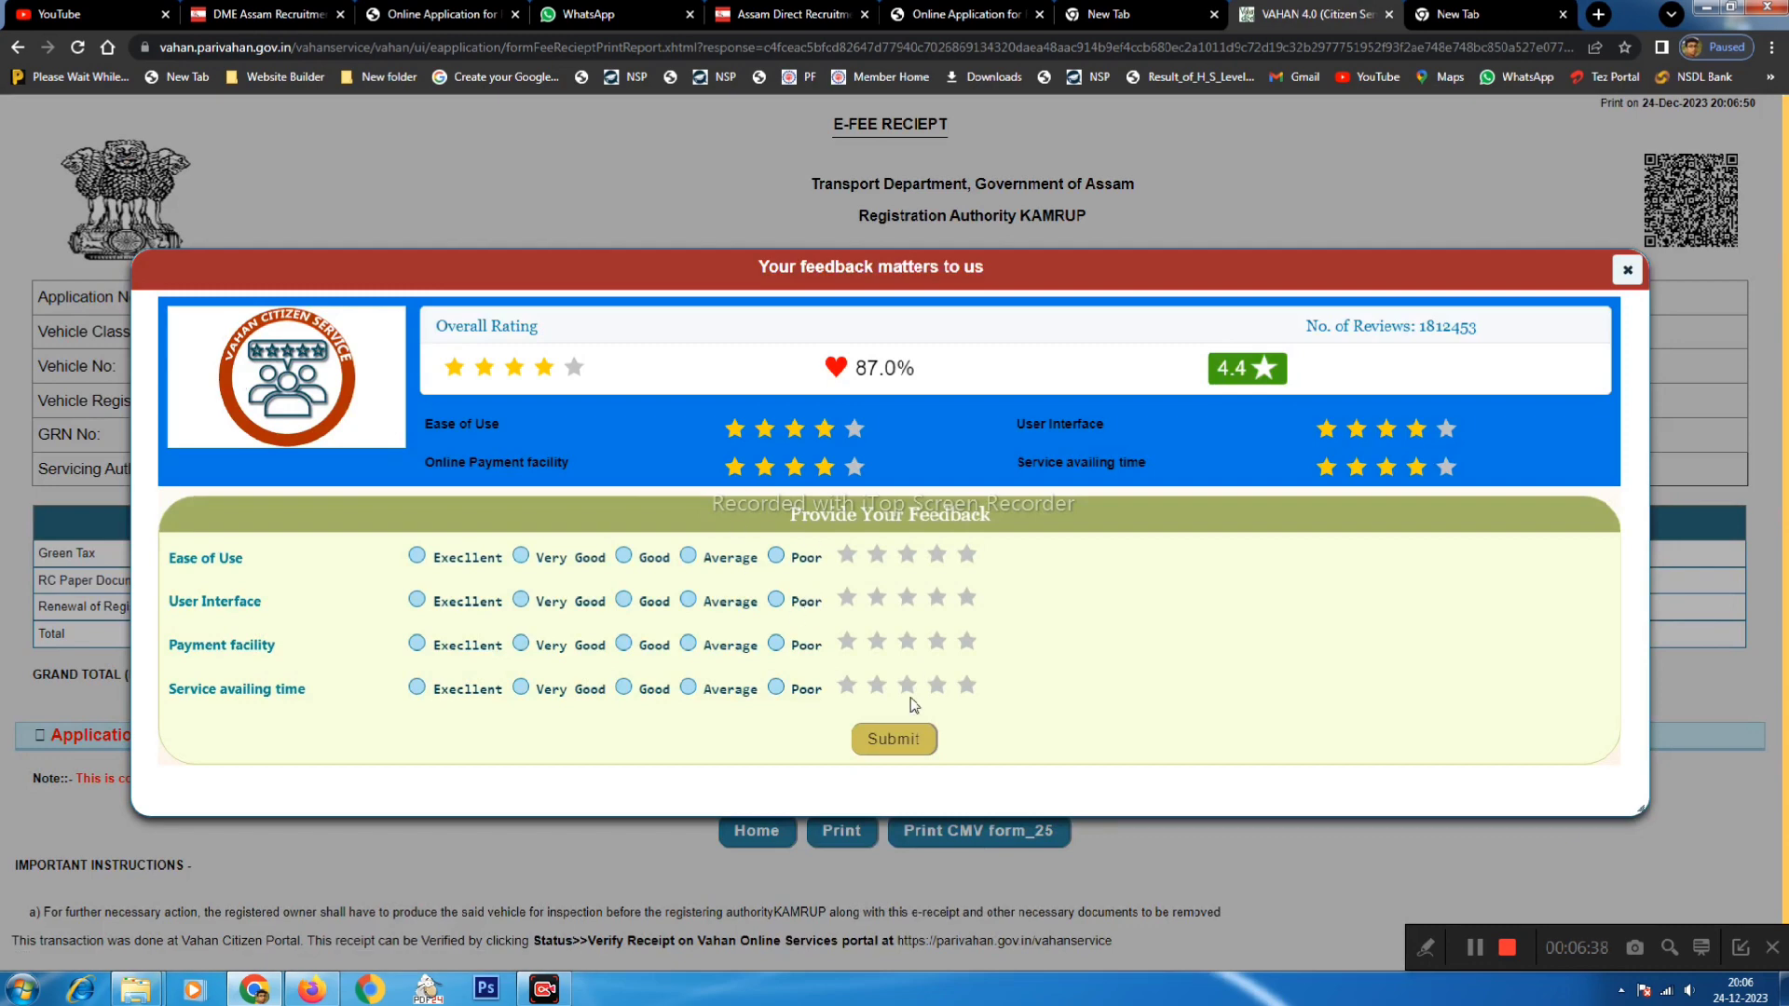
- Close the feedback survey and review the receipt's success message and 20650 grand total
click(1627, 270)
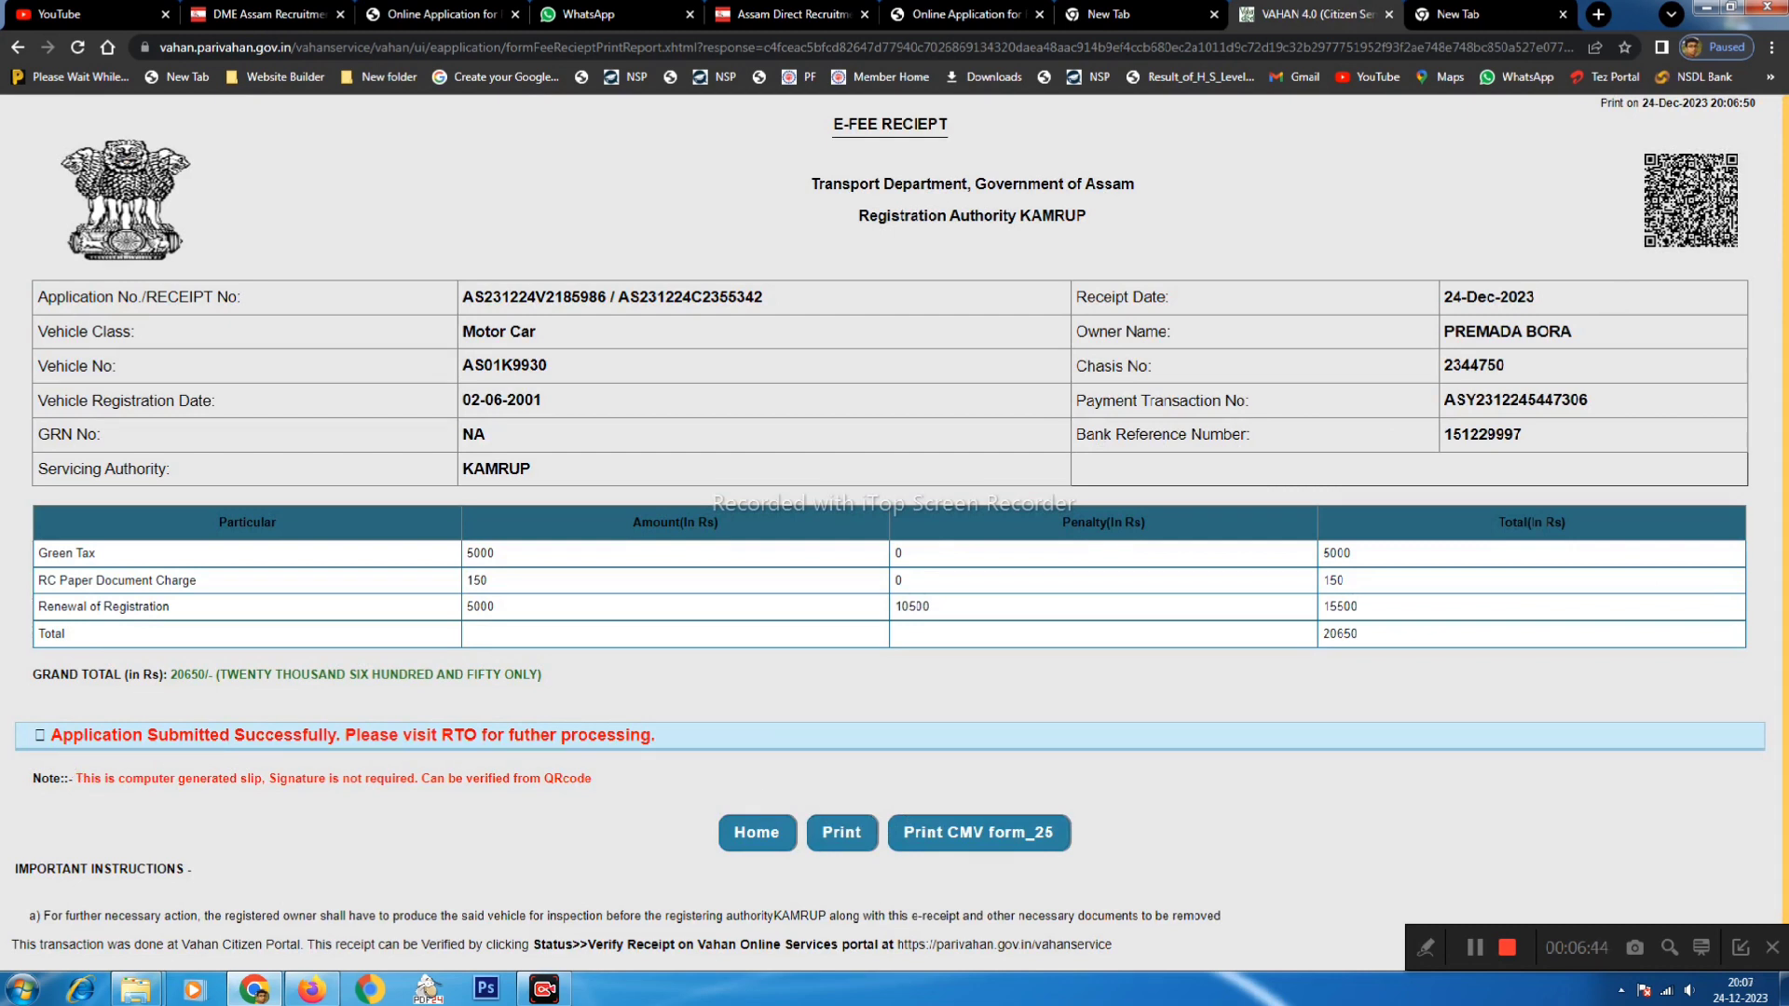
drag(61, 735, 652, 753)
click(731, 714)
drag(53, 736, 615, 741)
drag(171, 675, 501, 674)
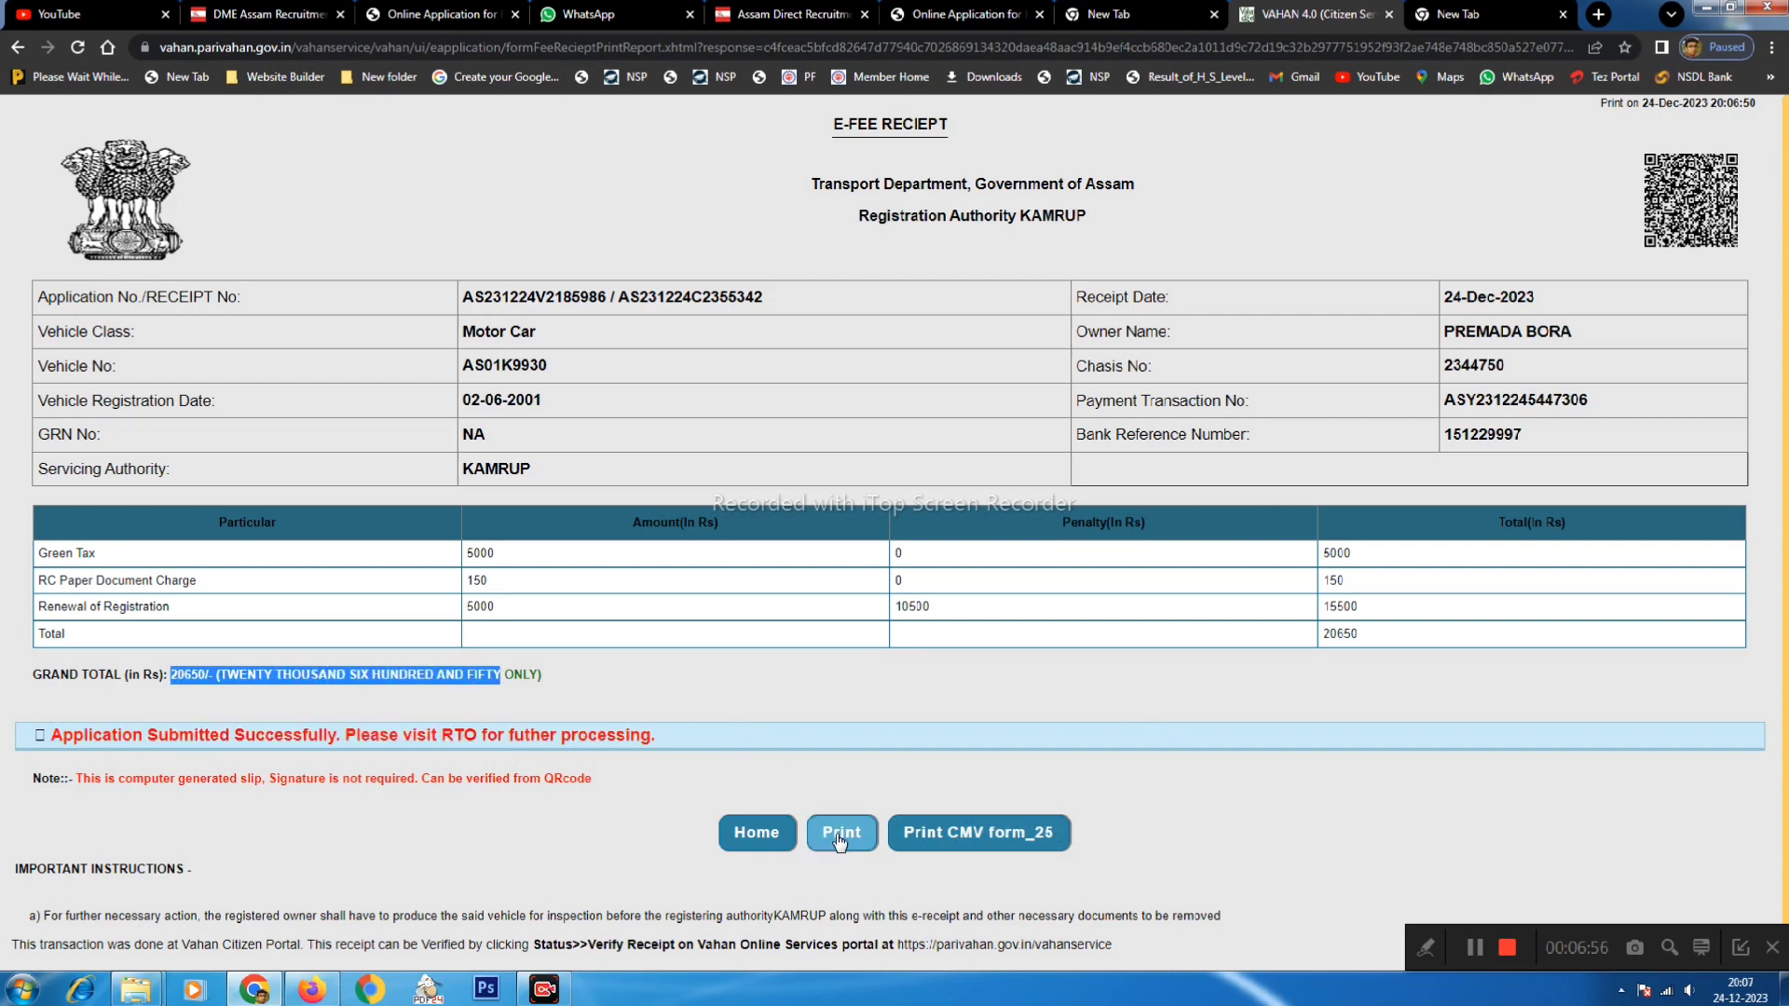
drag(833, 124, 893, 124)
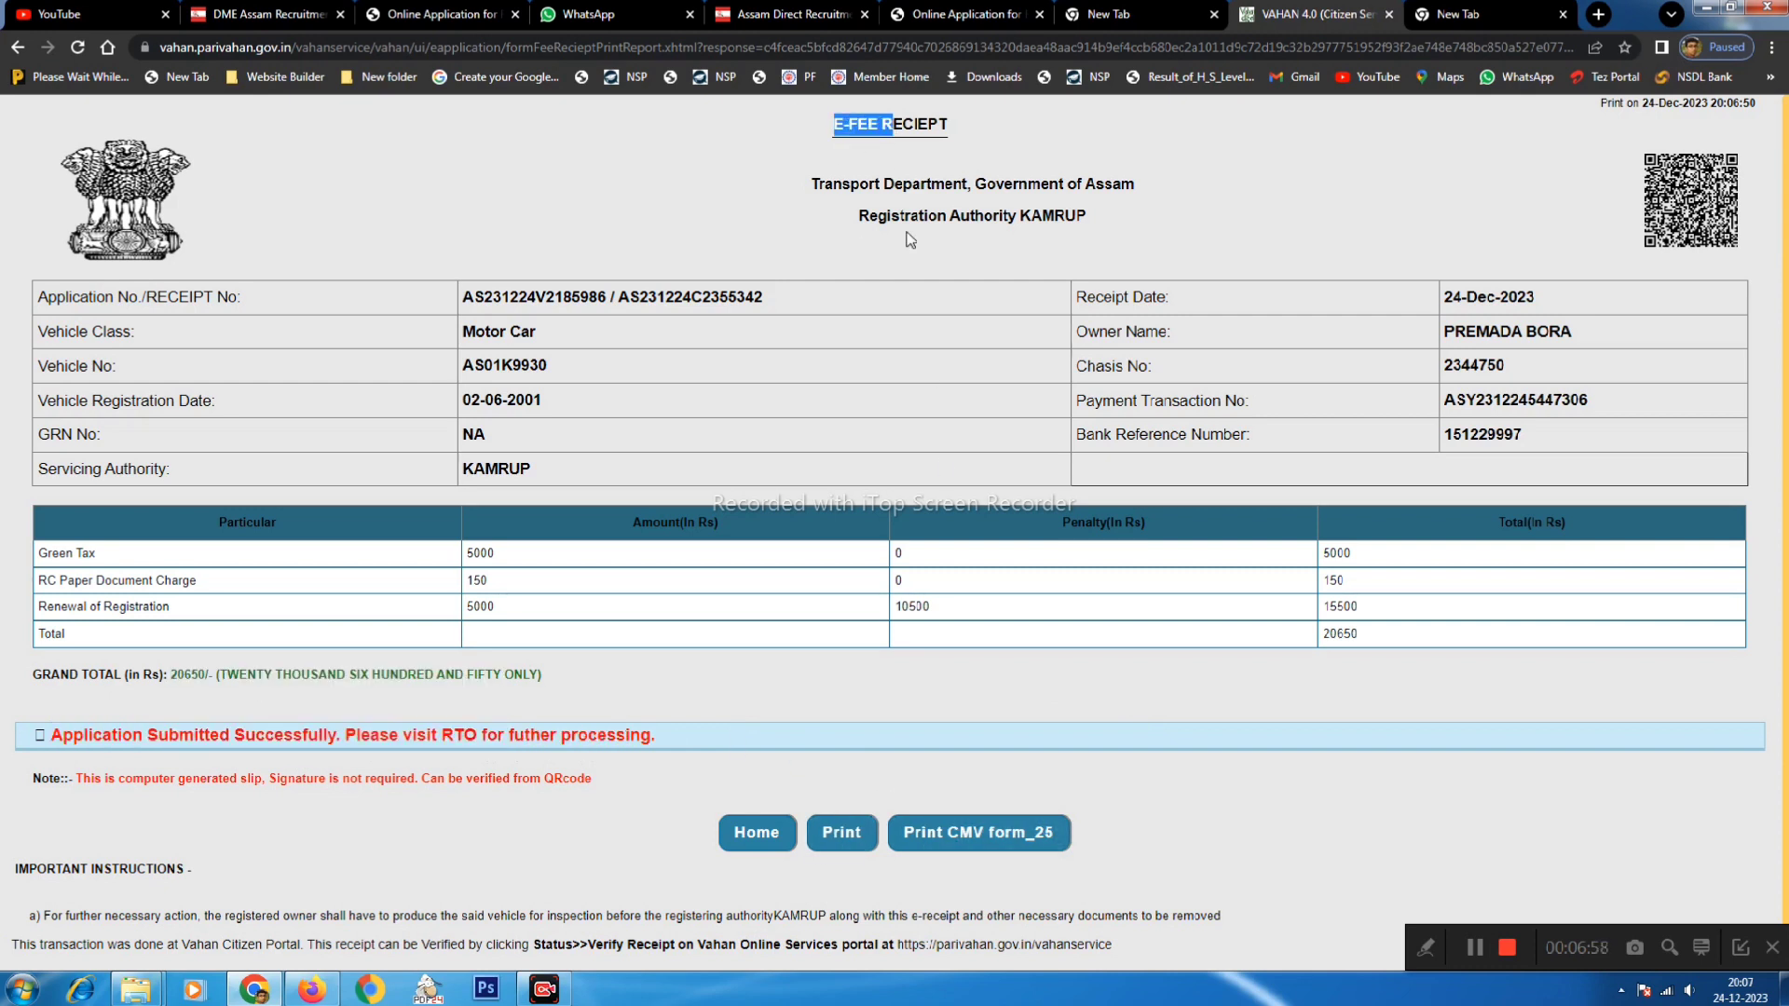
- Generate Form 25 via Print CMV form_25, skip printing, review it, and return to the receipt
click(961, 838)
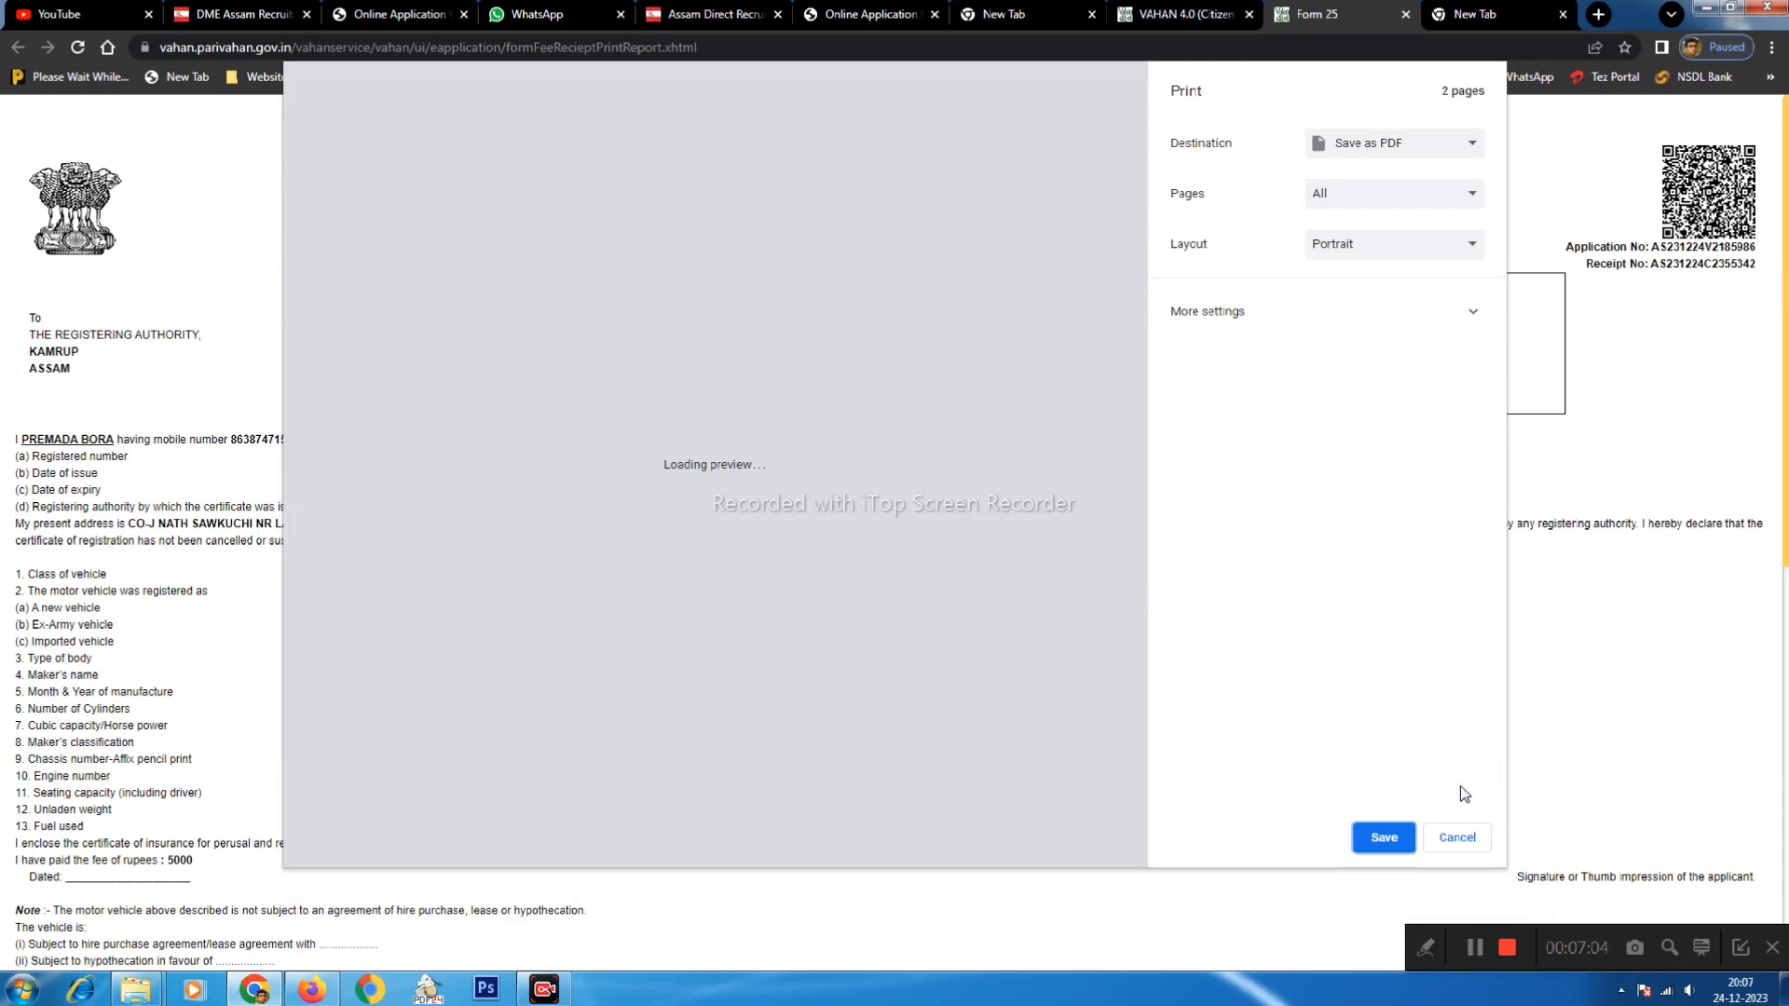
click(1454, 839)
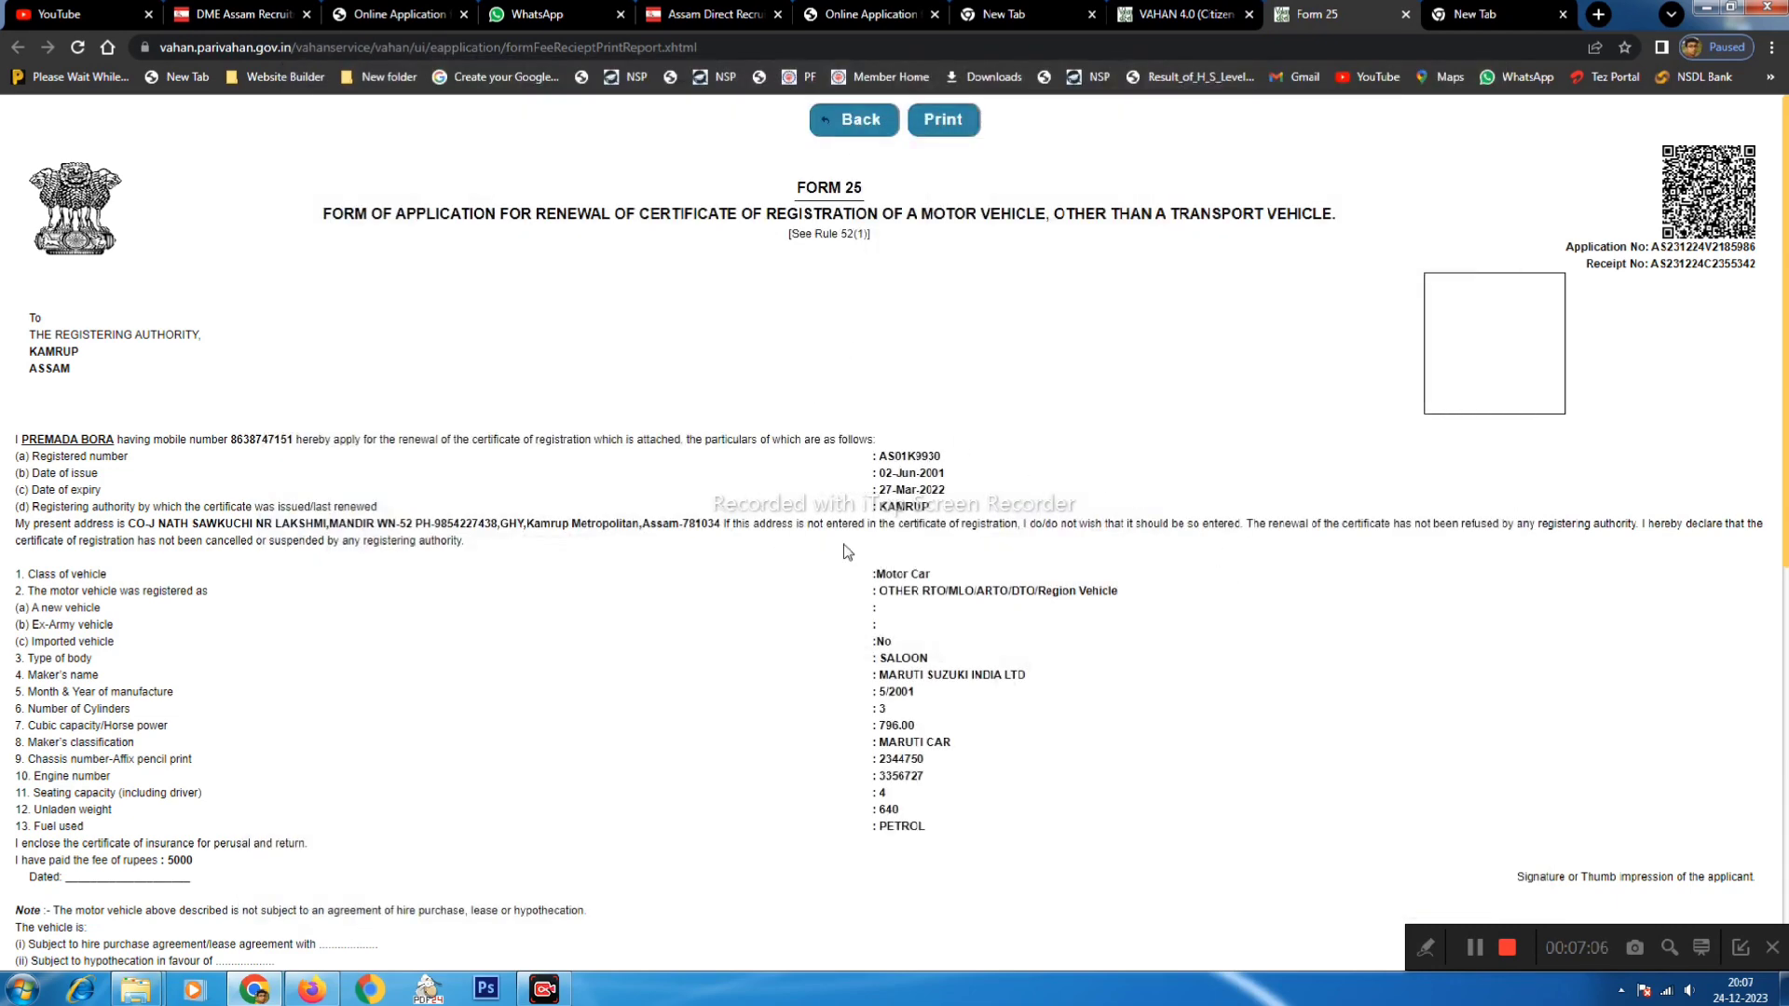
drag(876, 445, 916, 458)
click(980, 641)
scroll(981, 639, down, 1)
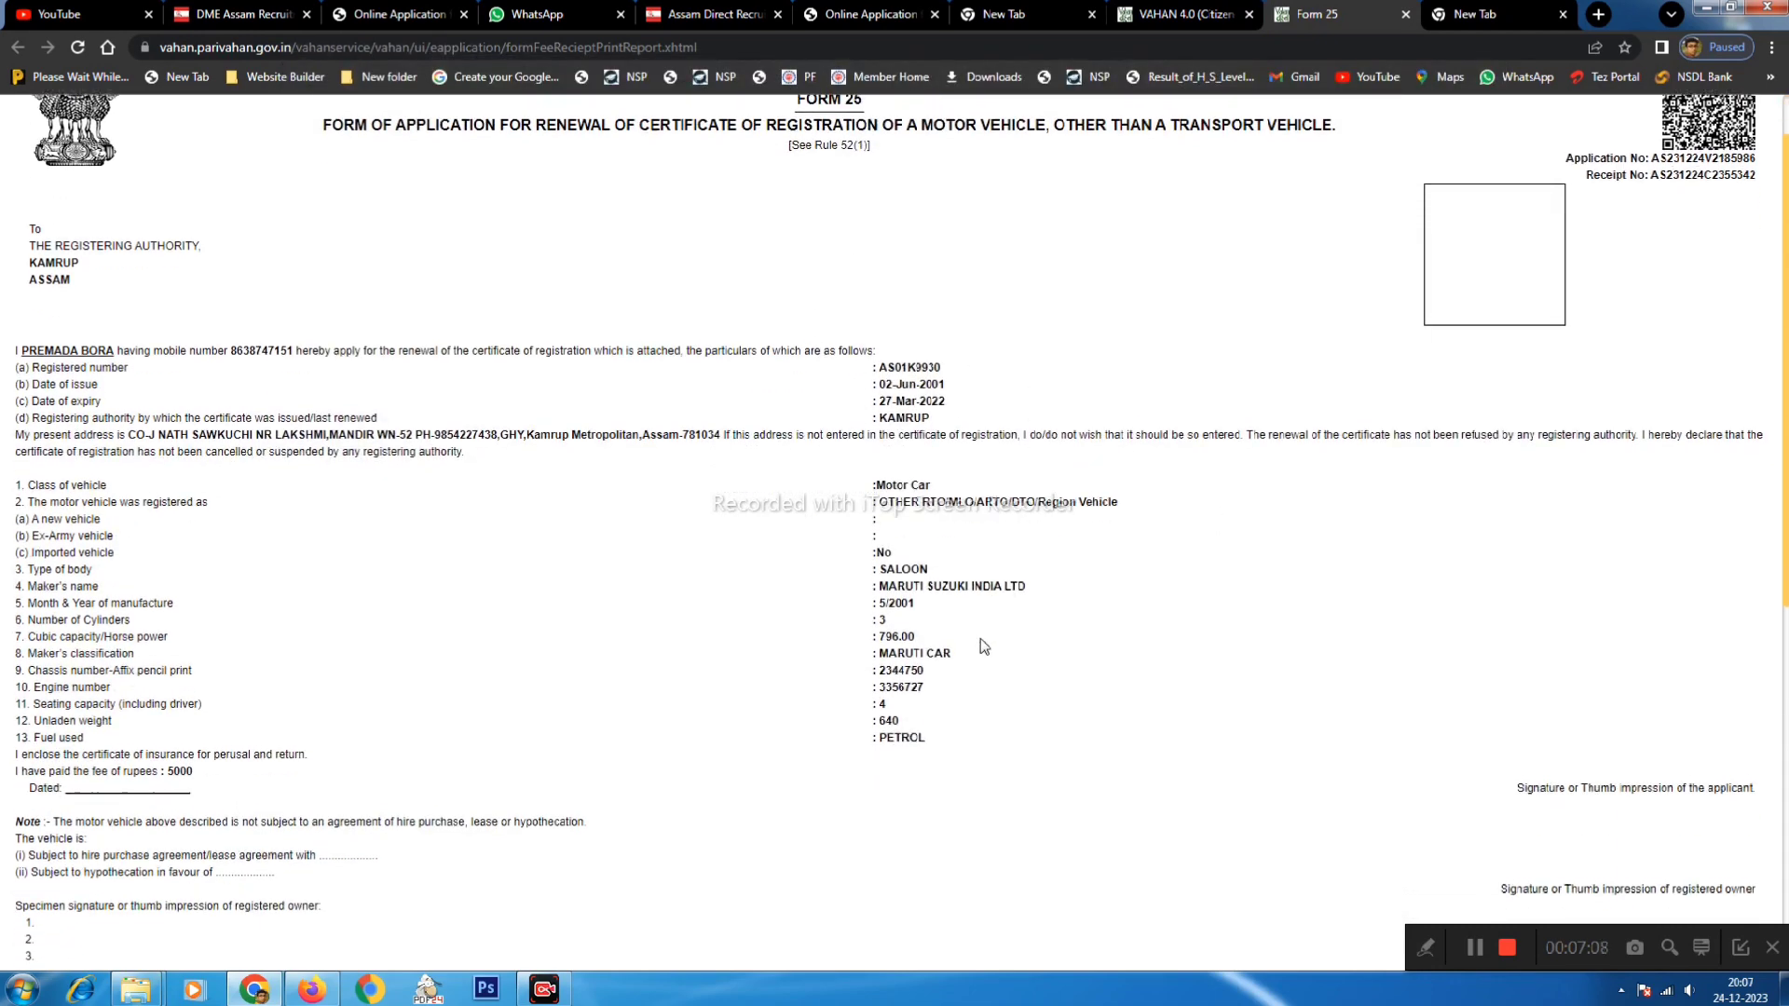
scroll(1470, 200, down, 7)
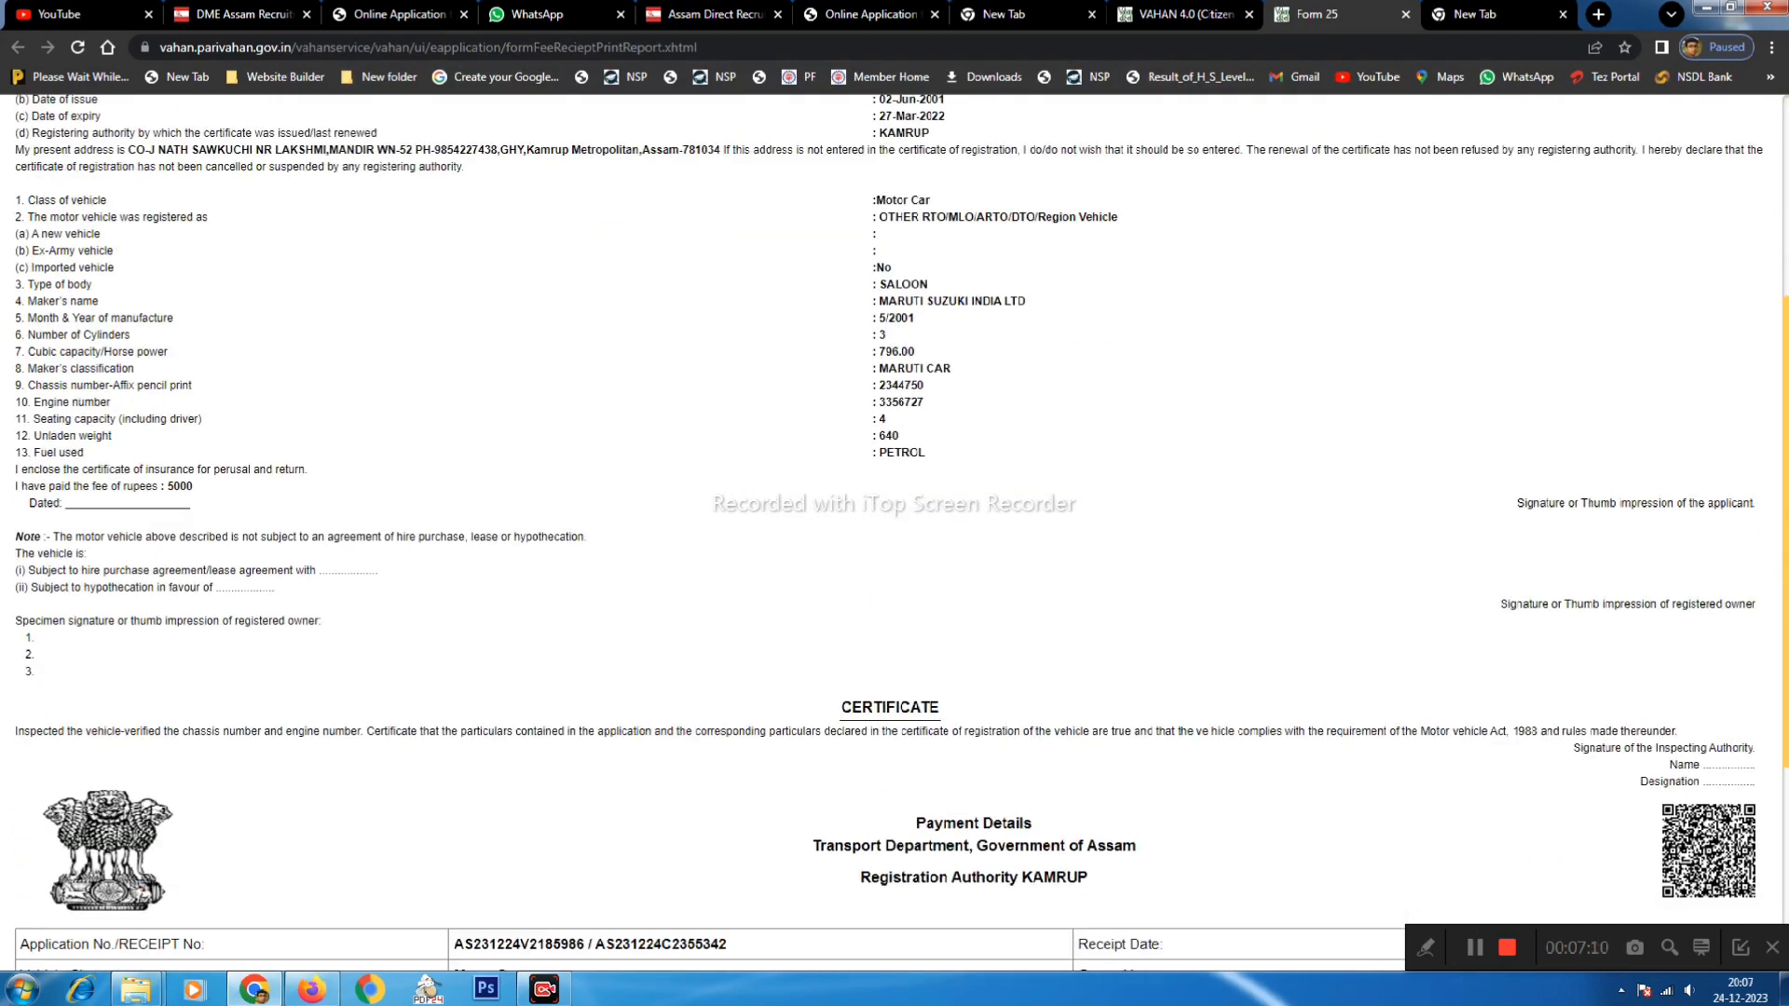
drag(829, 358, 942, 359)
scroll(850, 569, up, 8)
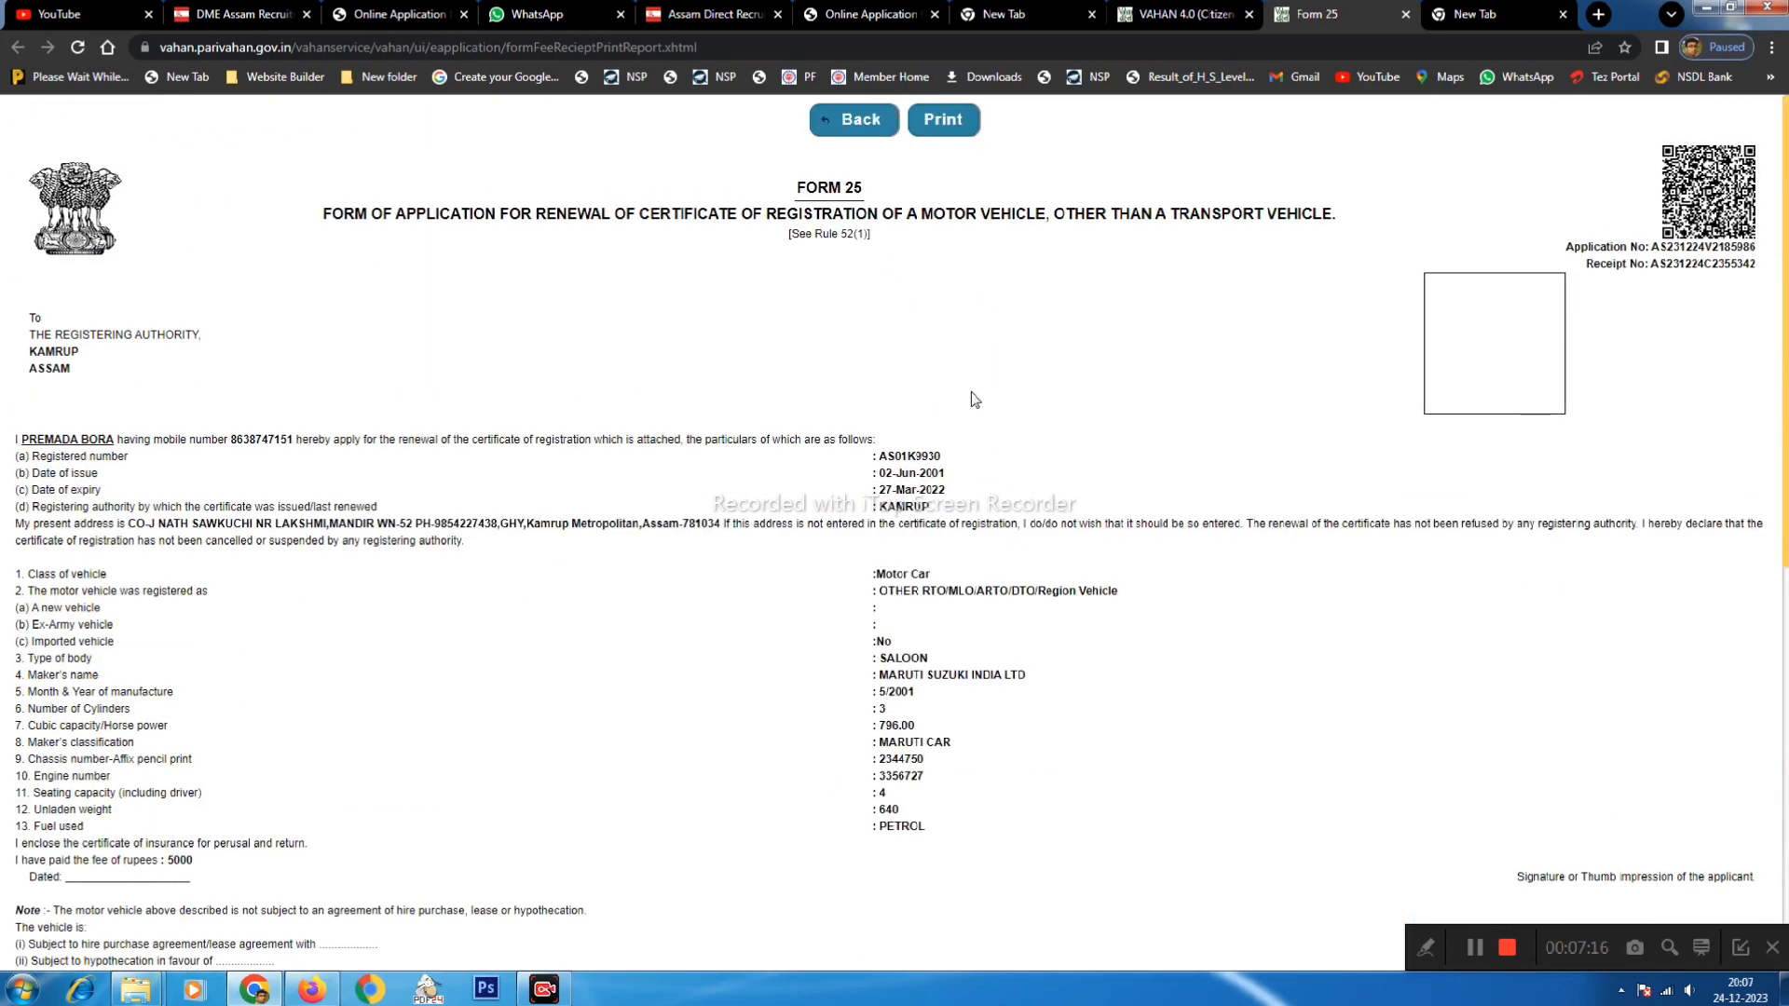
click(1178, 6)
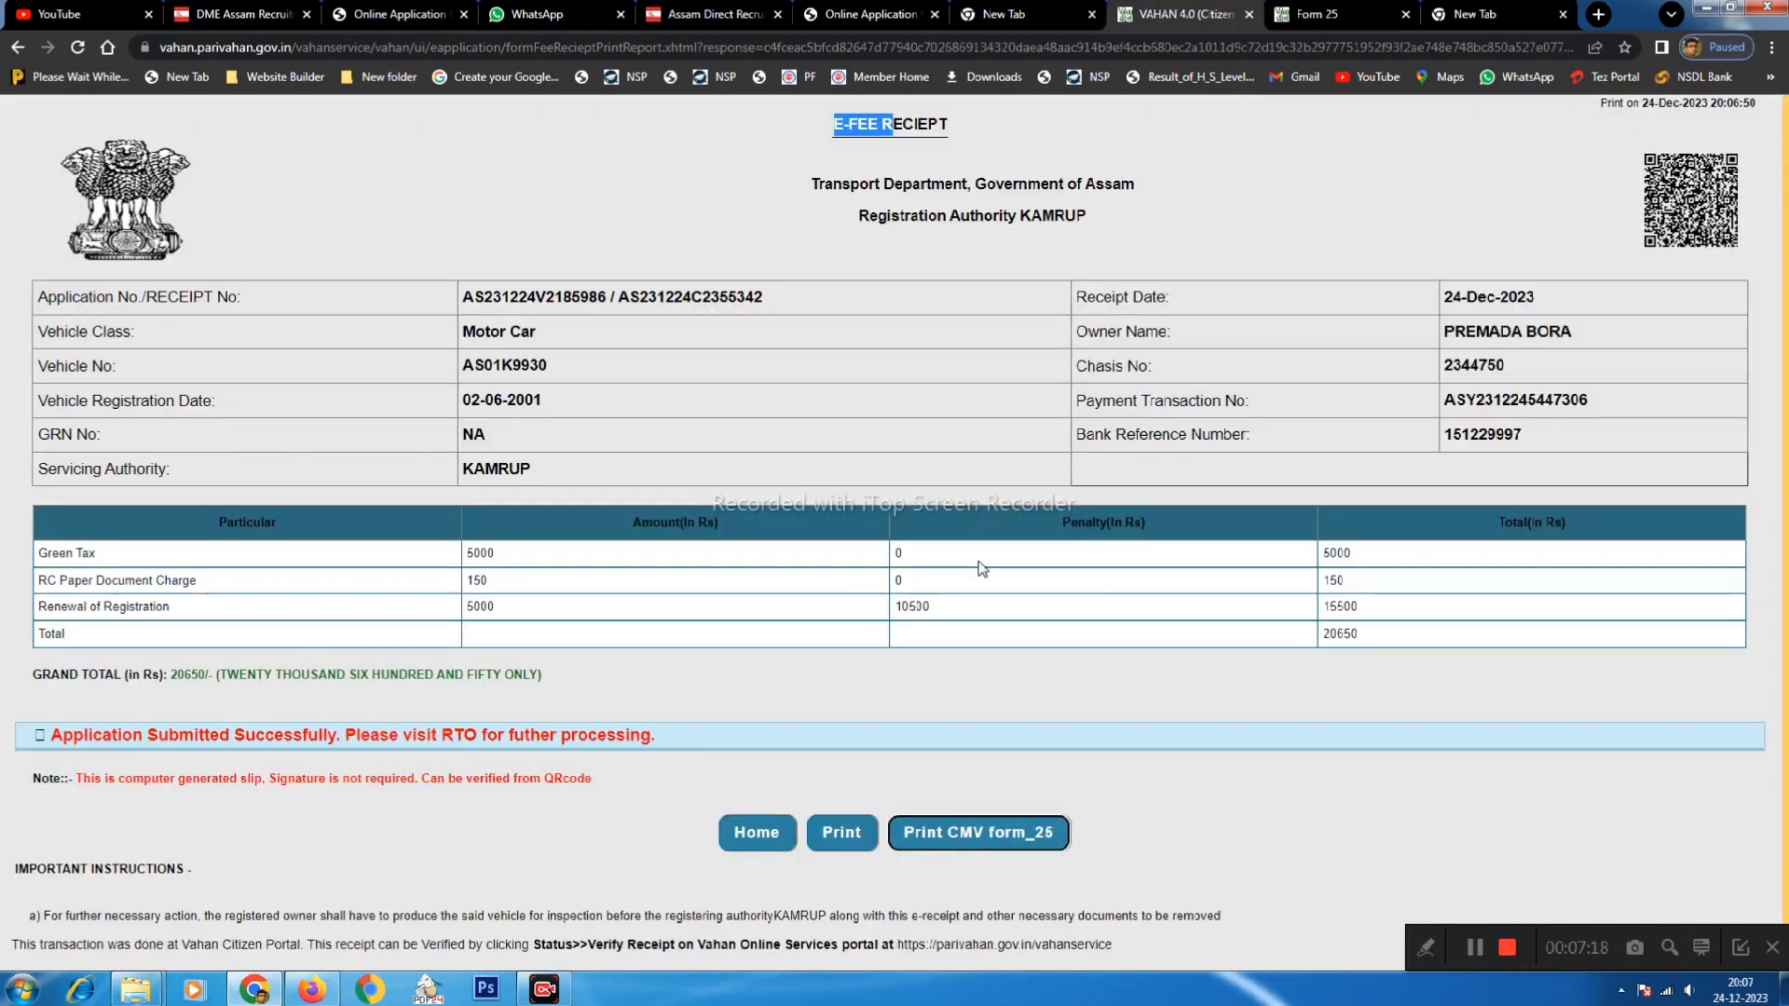
- Preview the e-fee receipt for printing, then cancel the print dialog
drag(843, 220, 926, 298)
click(839, 832)
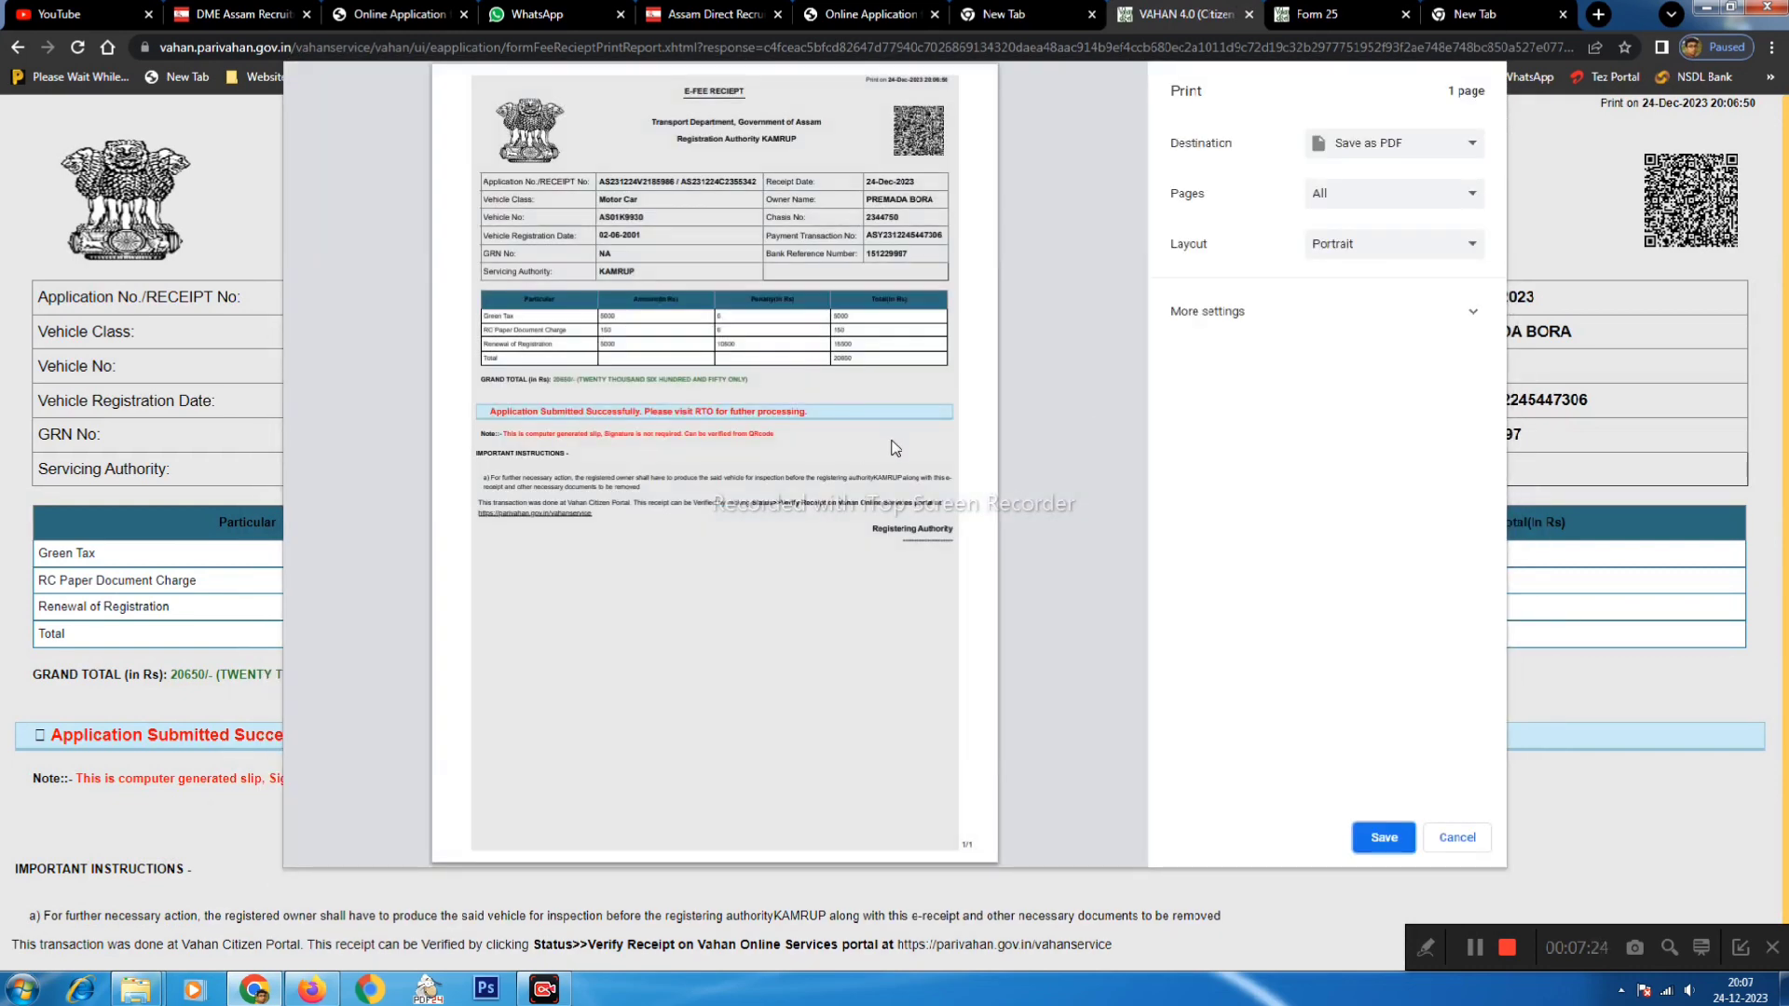
click(1454, 837)
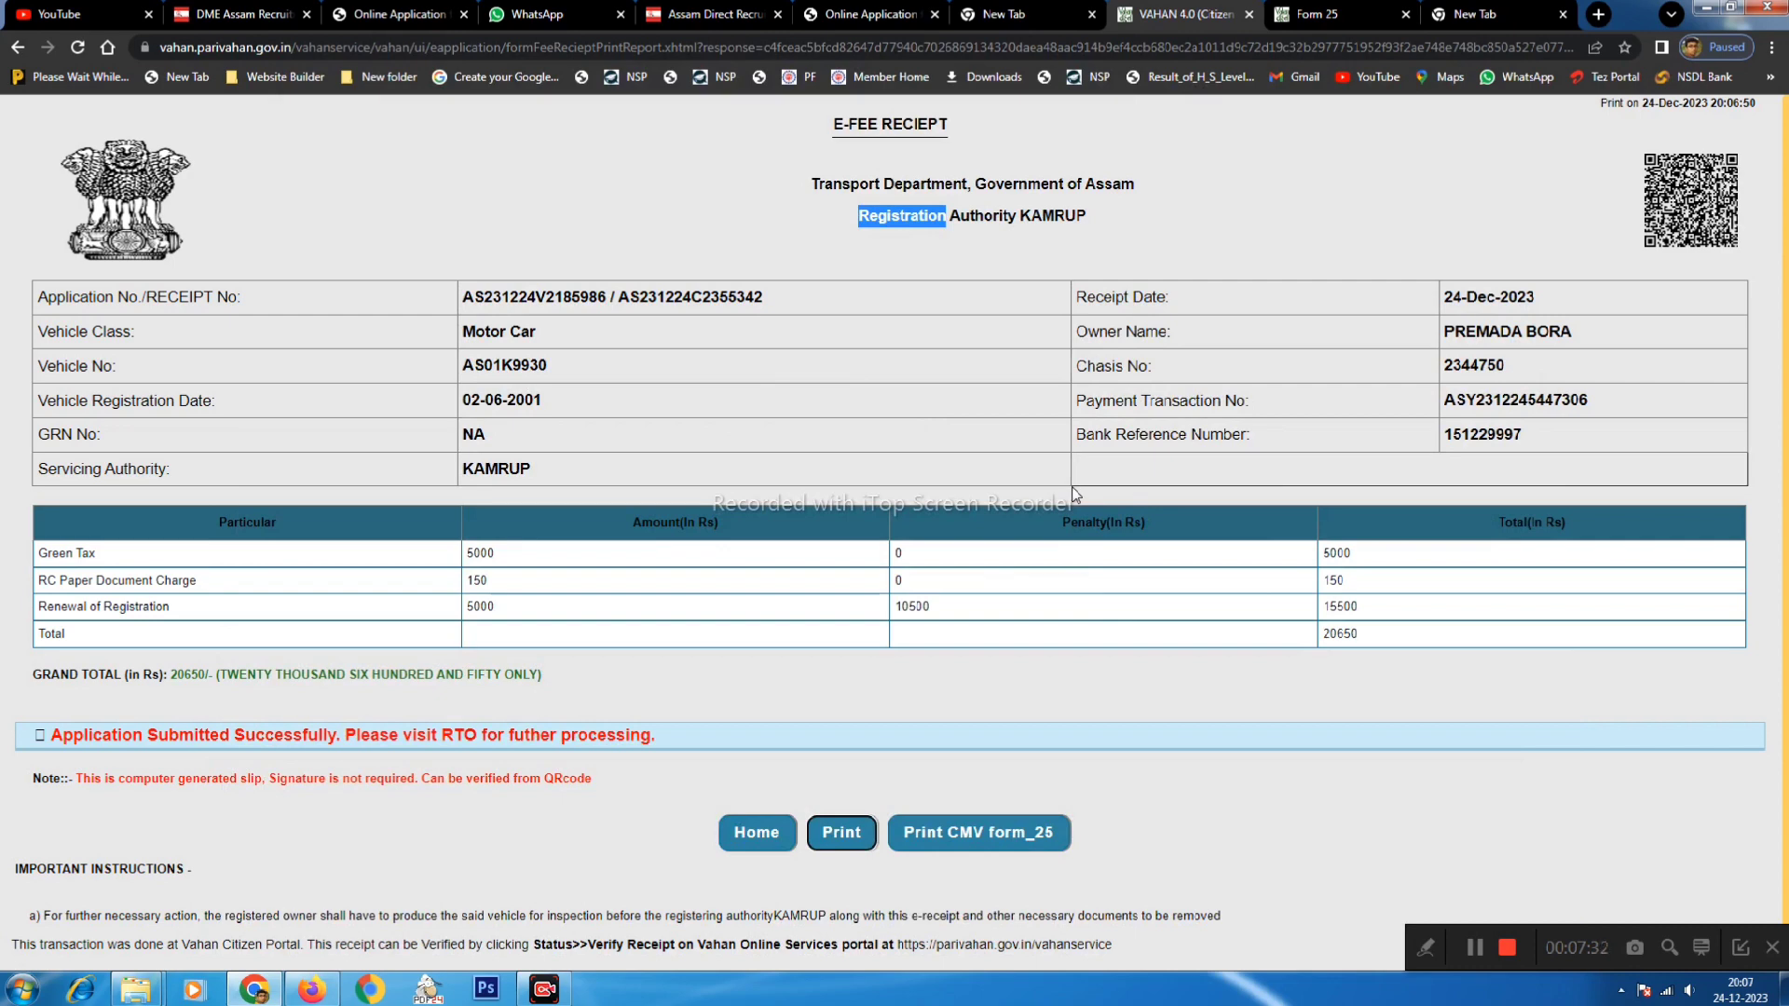
- Review Form 25's Certificate and Payment Details, showing Green Tax through 23-Dec-2038 and total 20650
click(1314, 13)
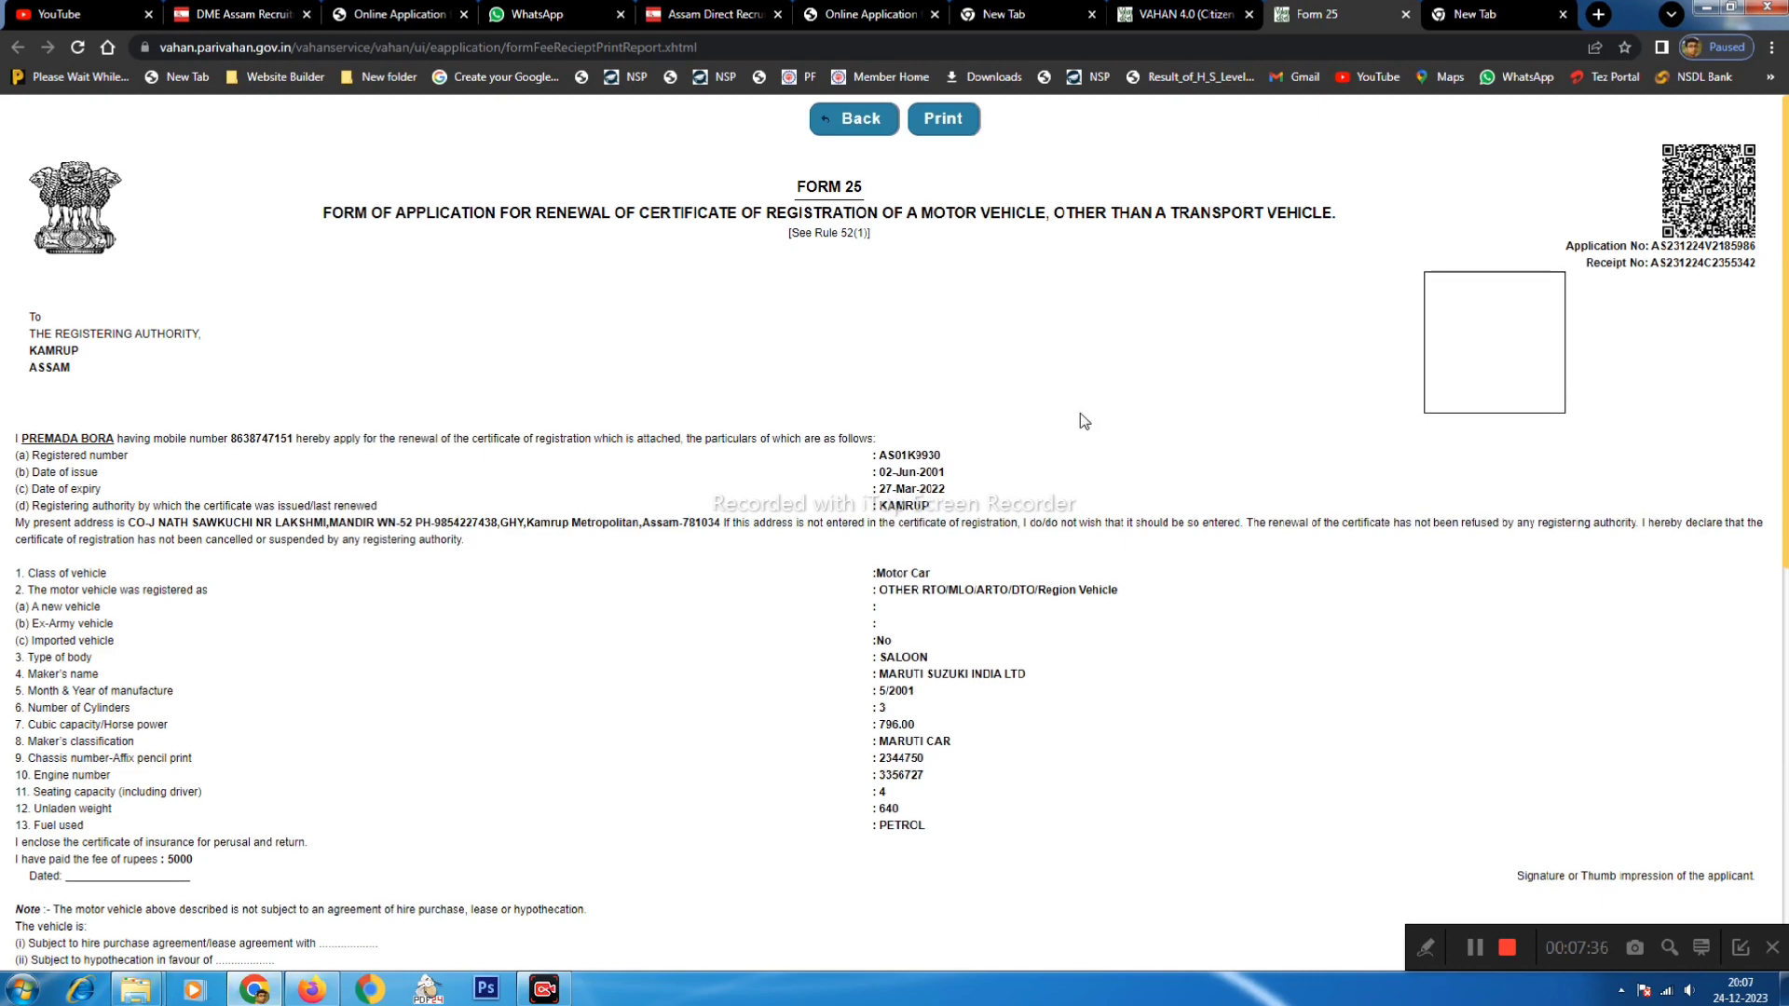
scroll(1144, 323, down, 4)
scroll(1055, 701, down, 1)
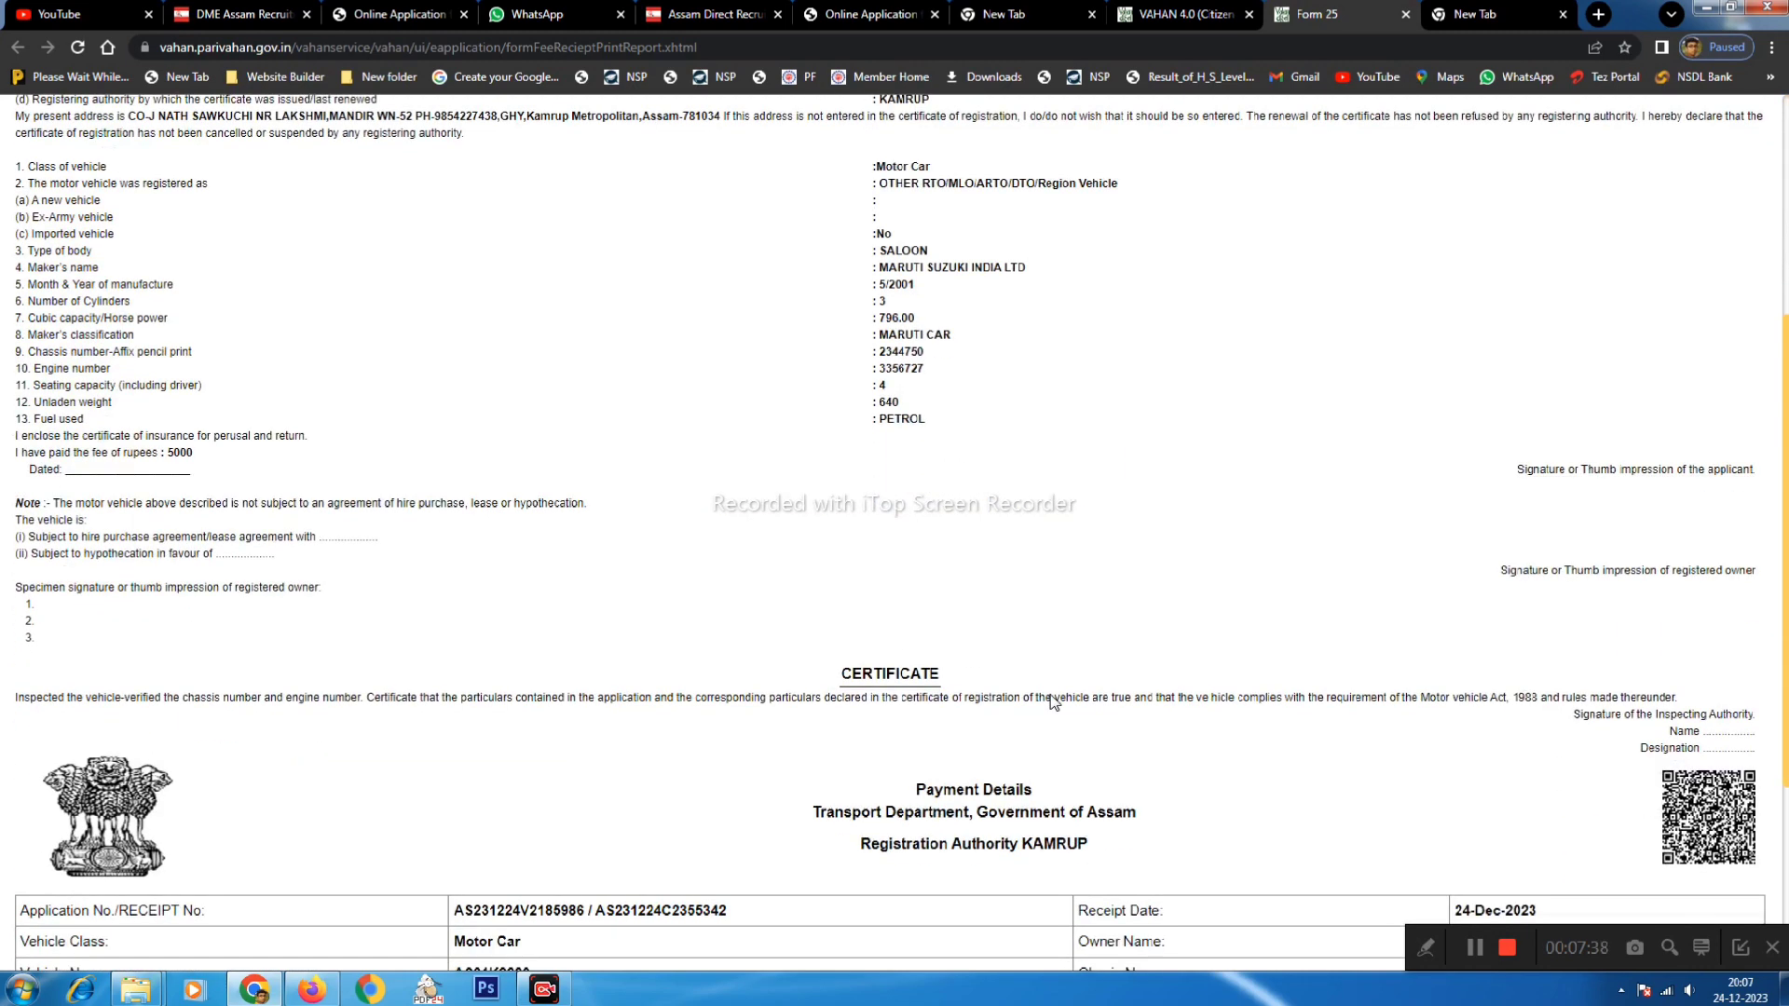
drag(1582, 654, 1731, 655)
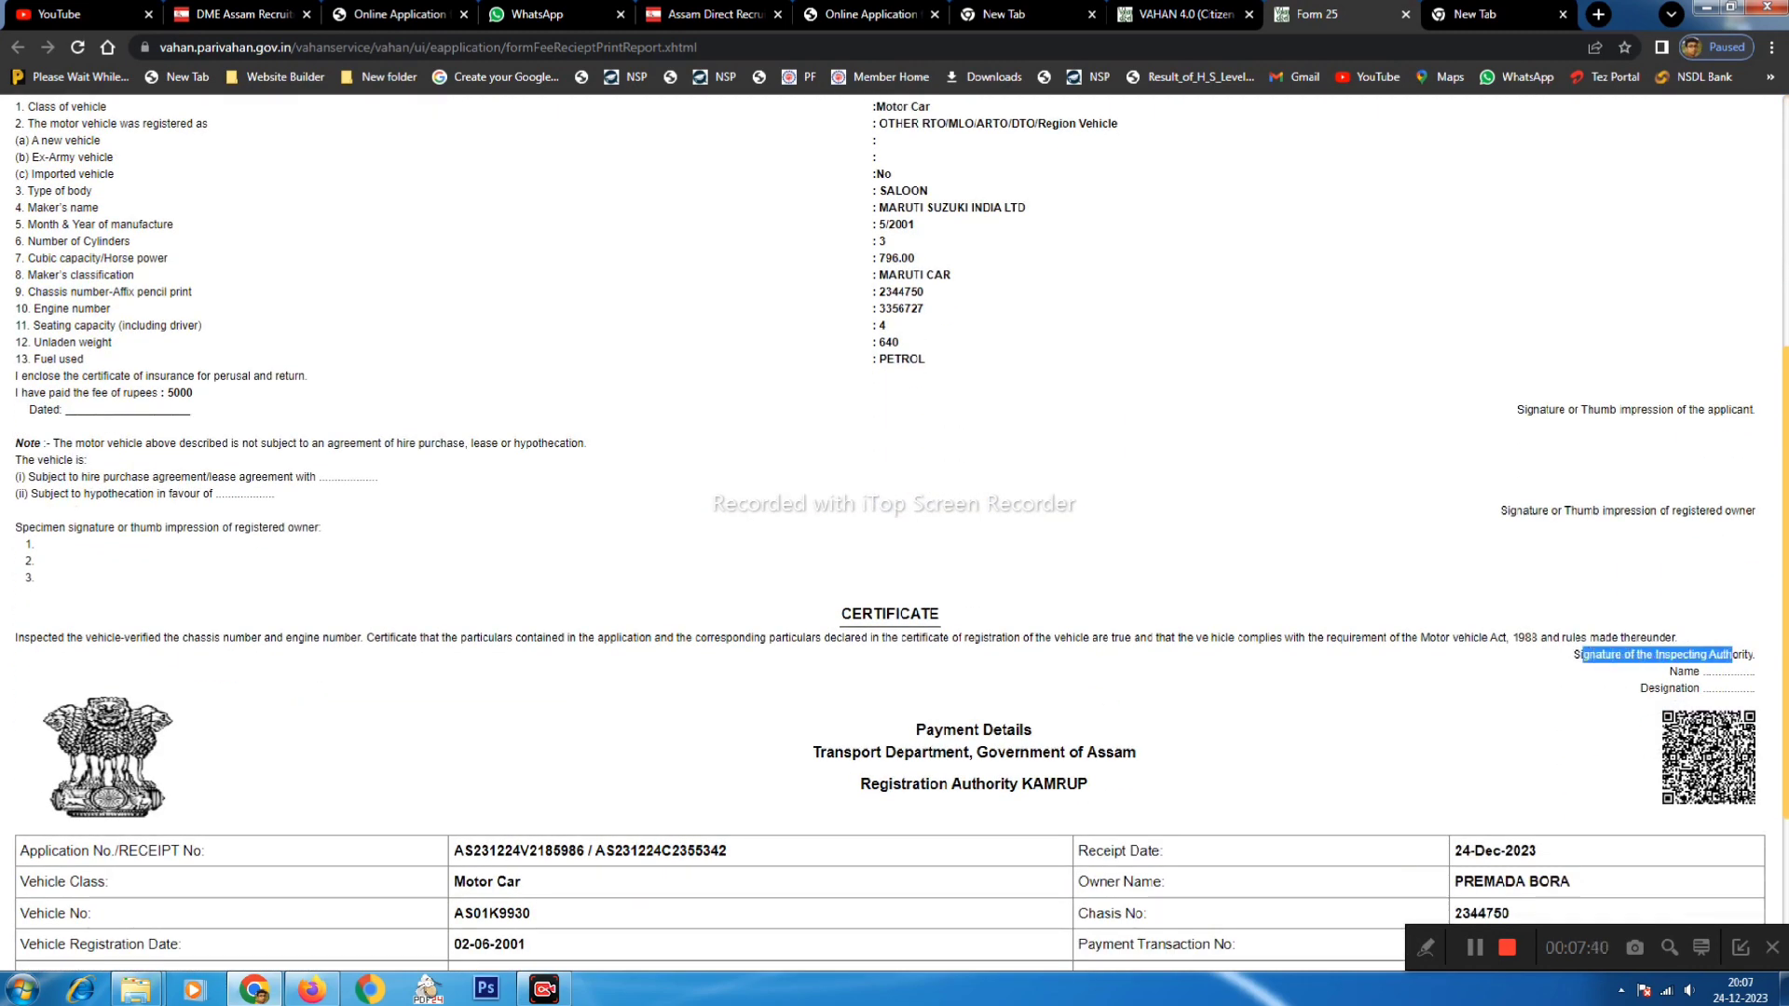
scroll(1696, 658, down, 3)
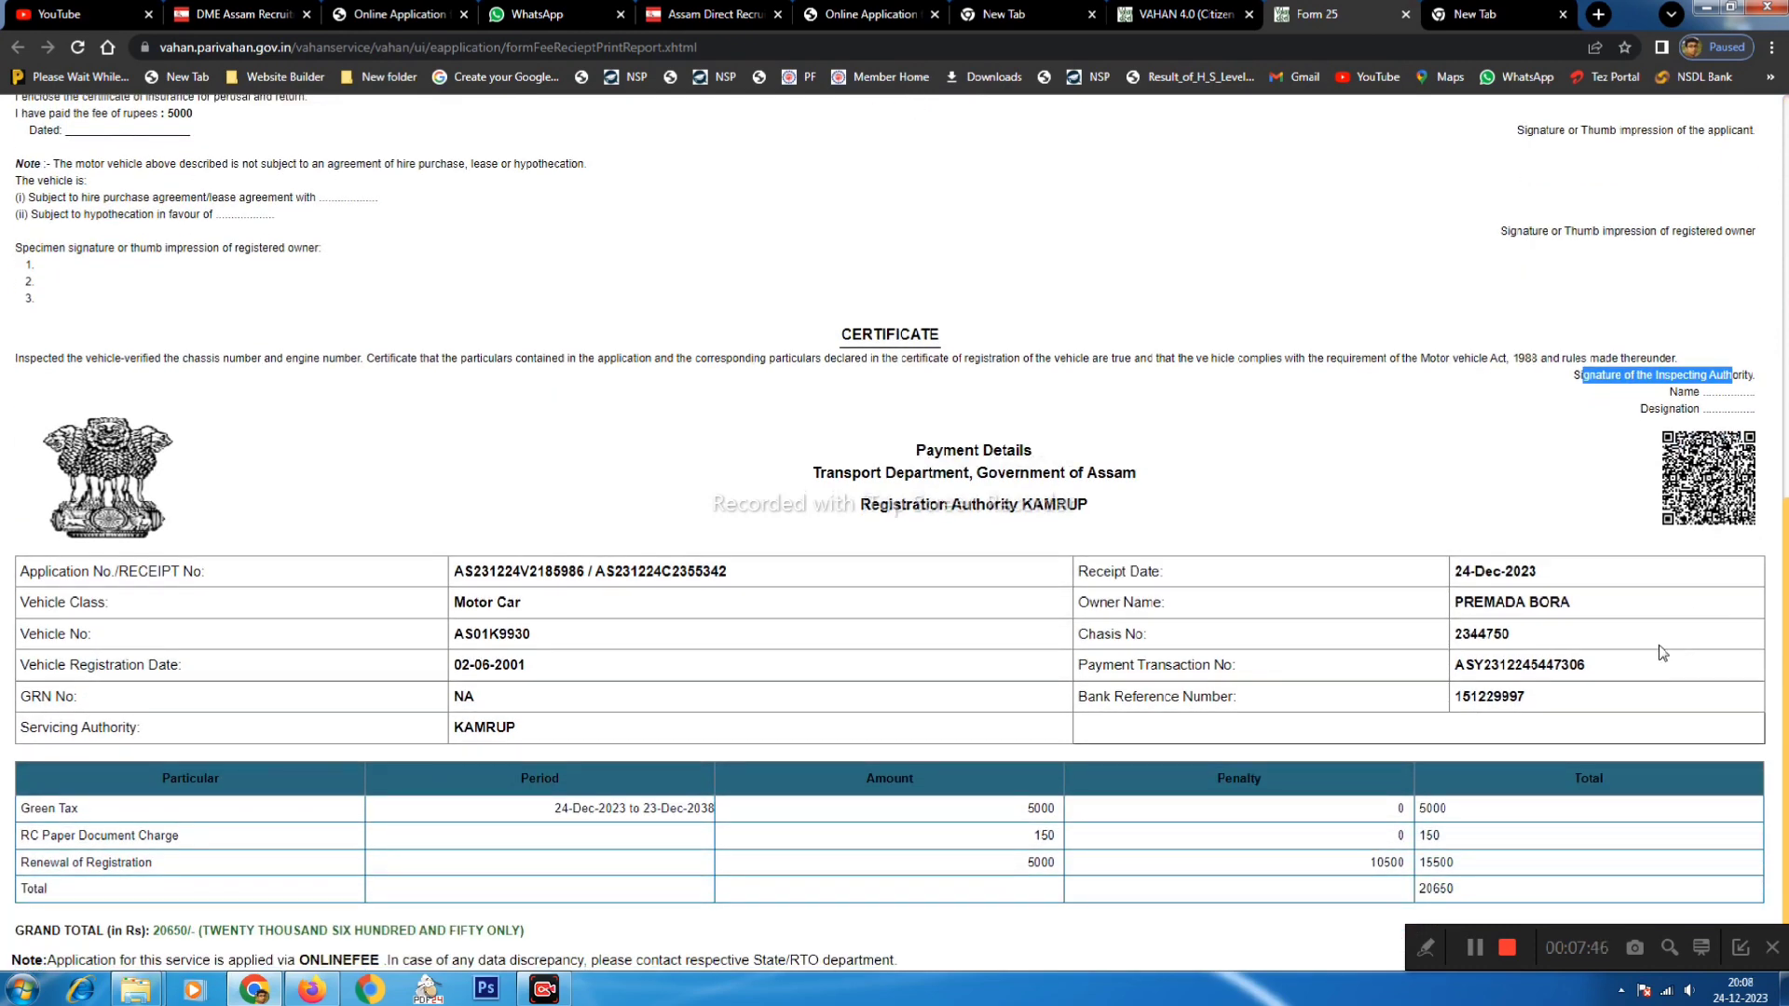
mouse_move(1152, 8)
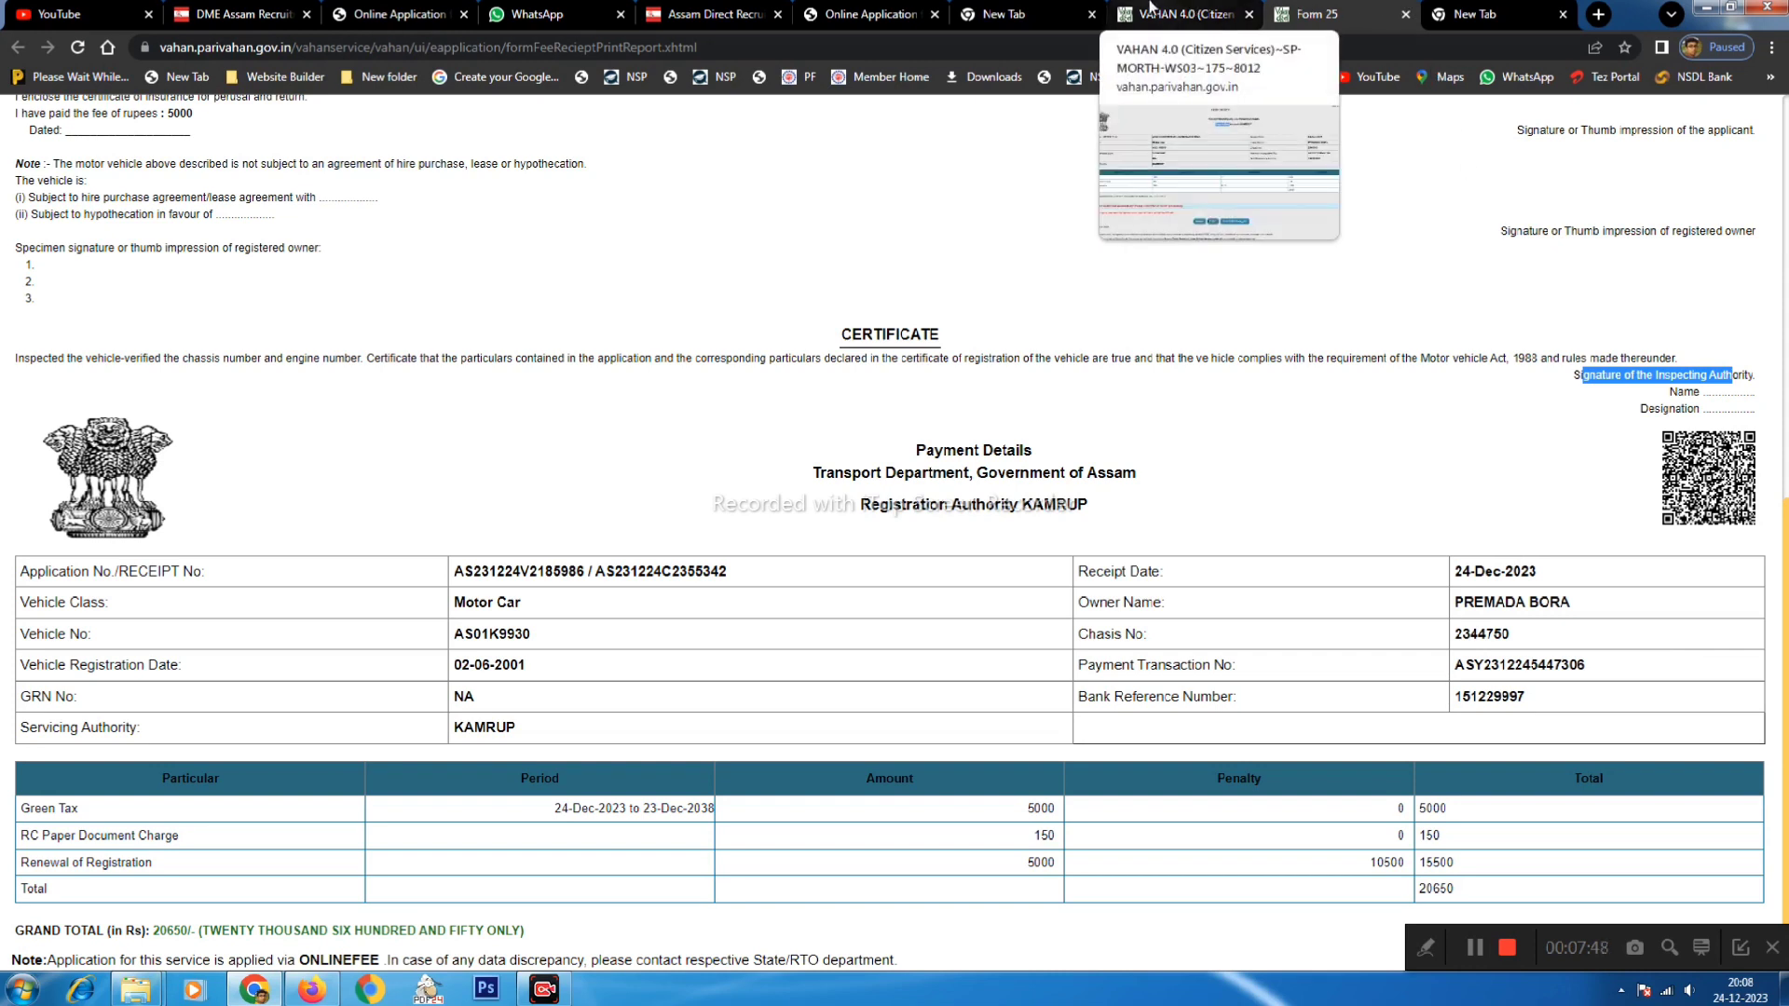